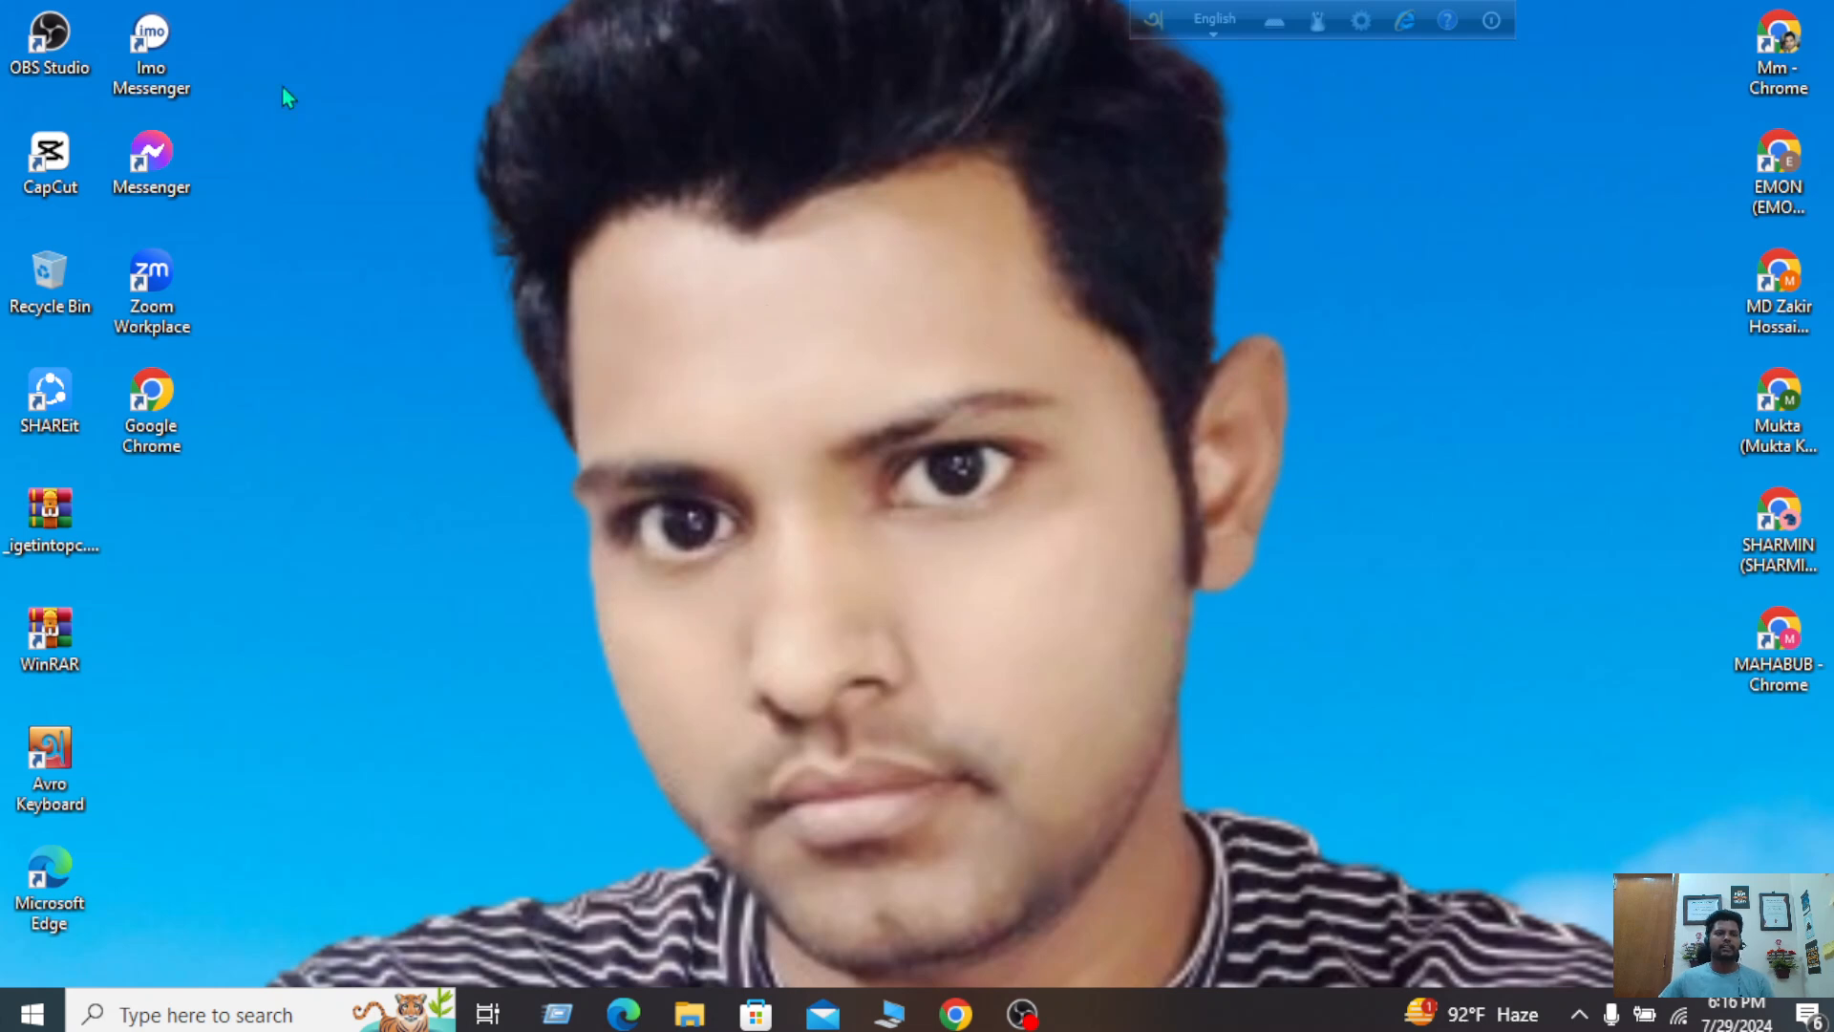
# Step: Open Word with a new blank document and close its Navigation pane
pyautogui.click(31, 1013)
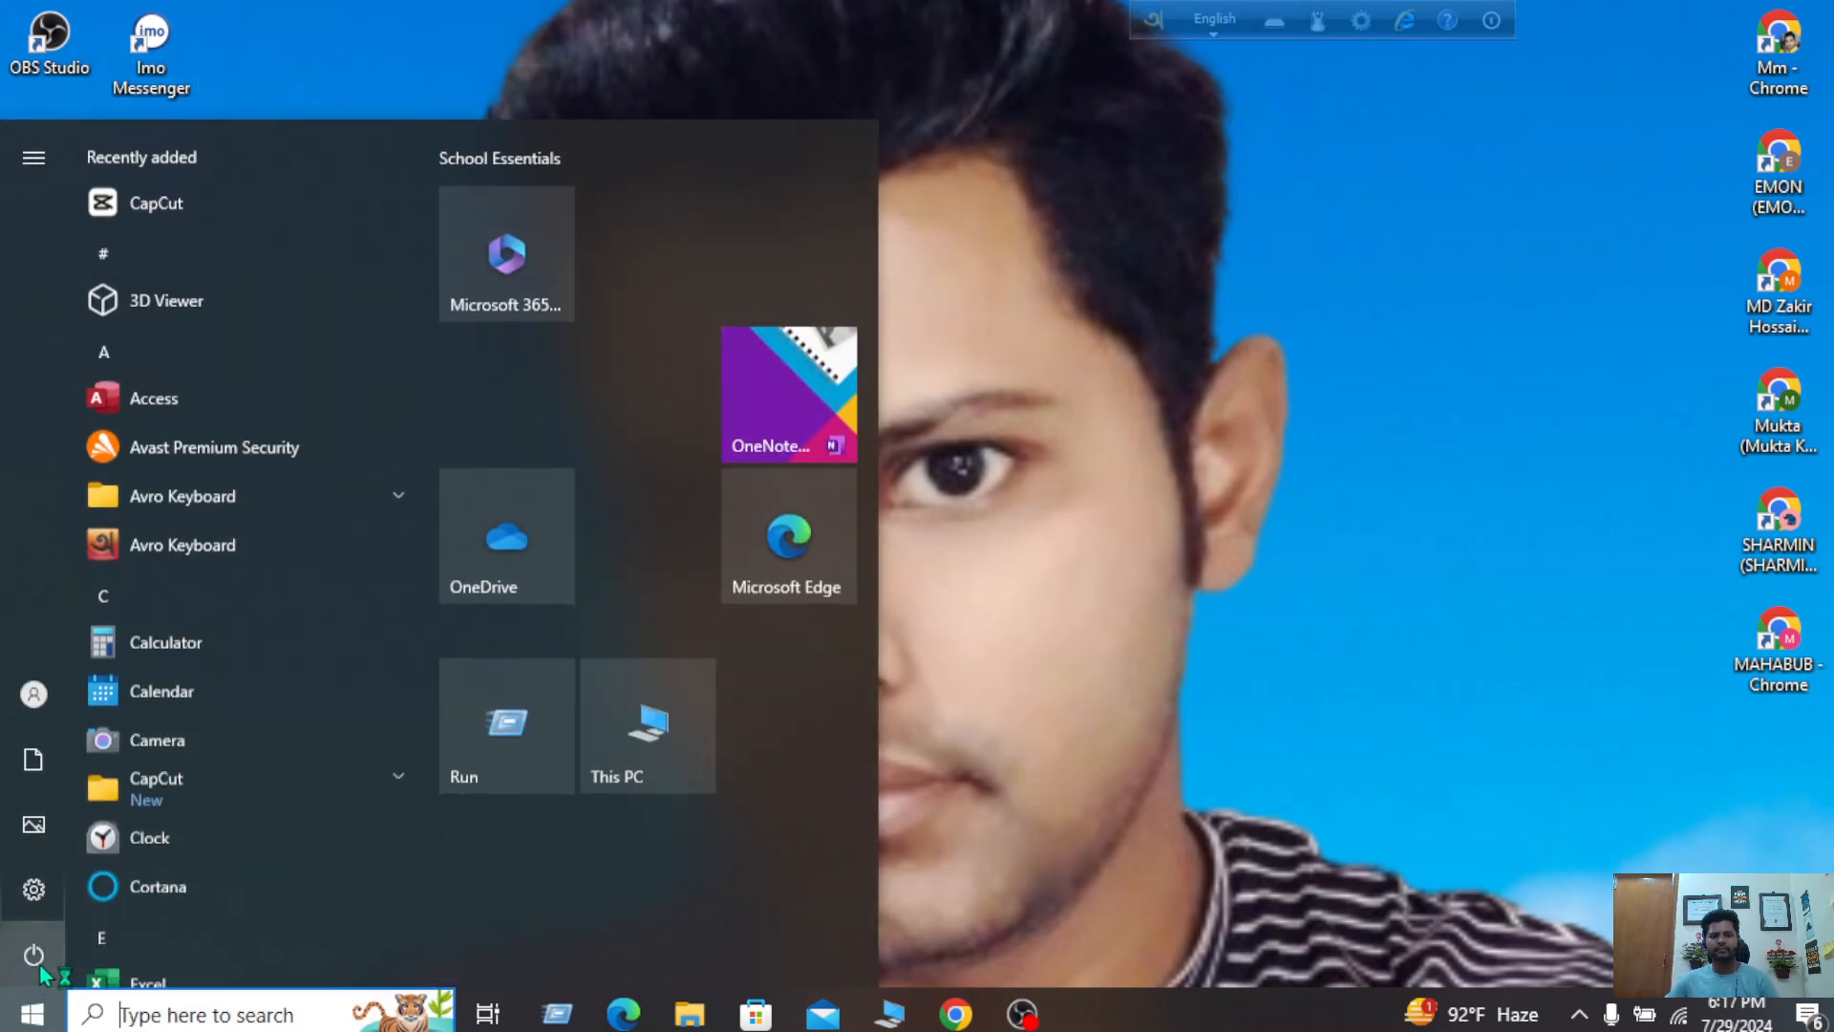
pyautogui.click(189, 250)
pyautogui.click(247, 736)
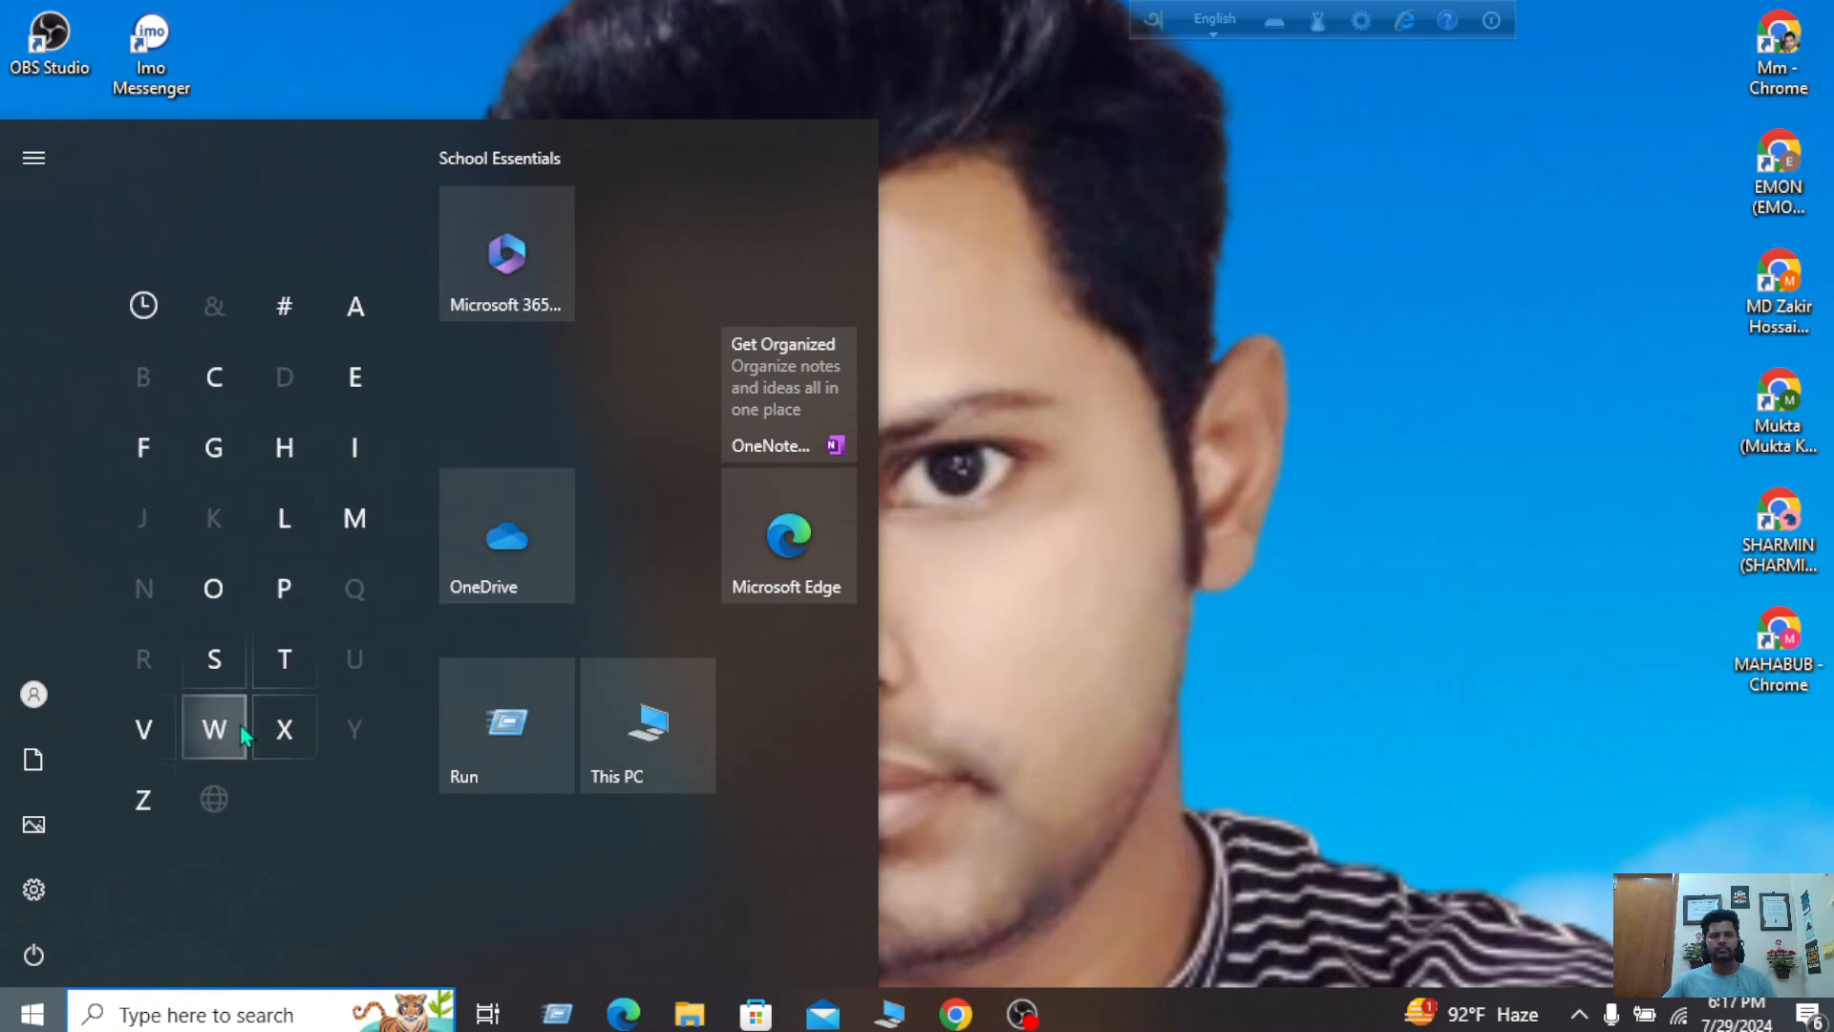
pyautogui.click(164, 667)
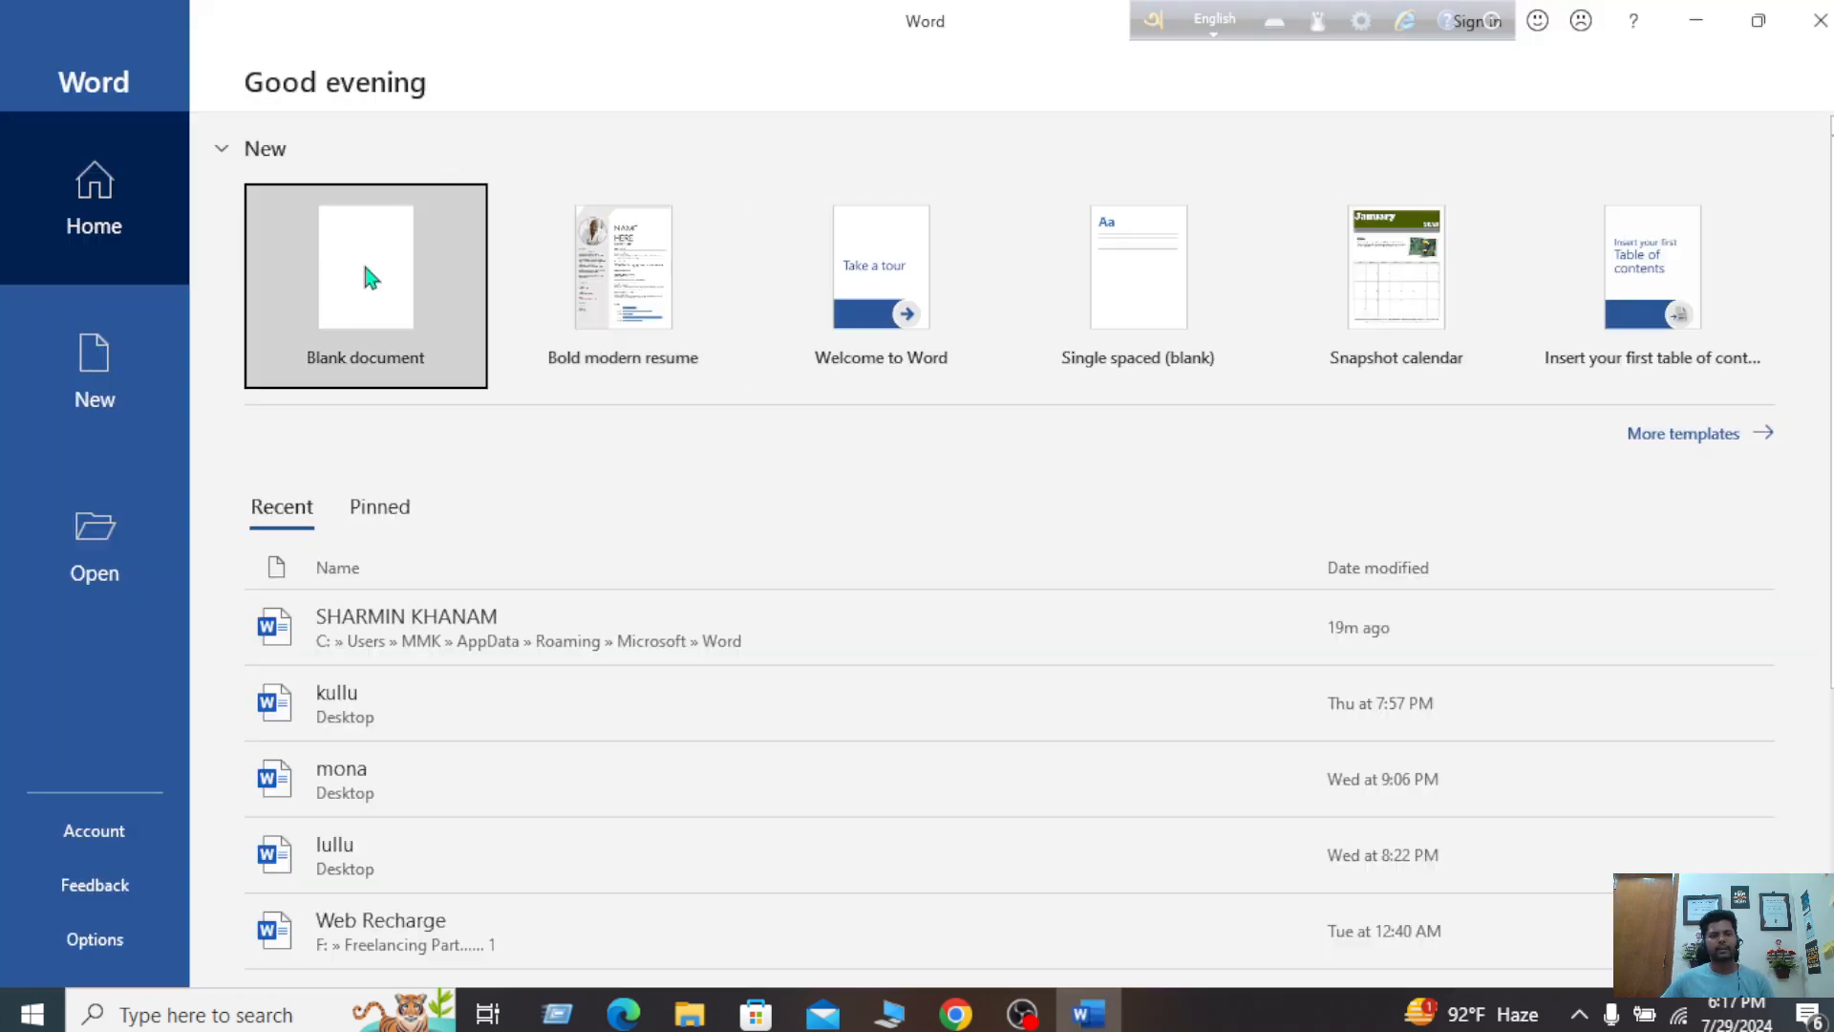
pyautogui.click(359, 256)
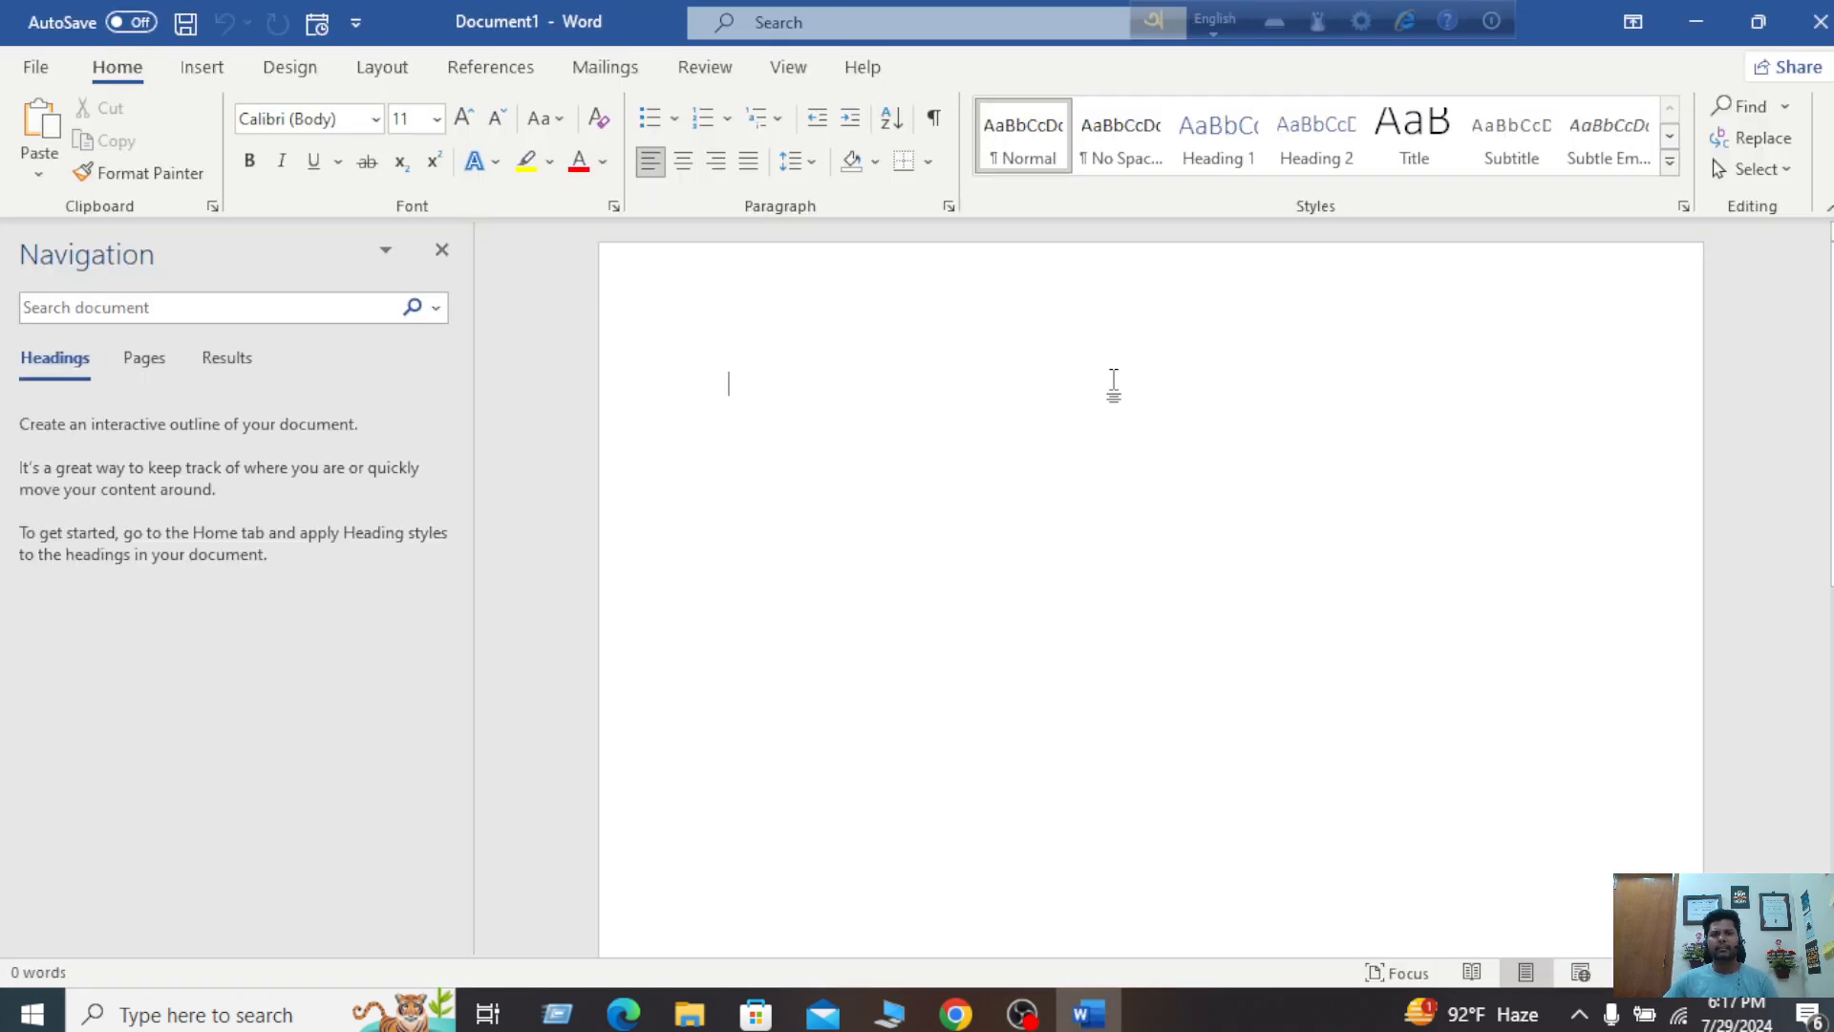
pyautogui.click(216, 67)
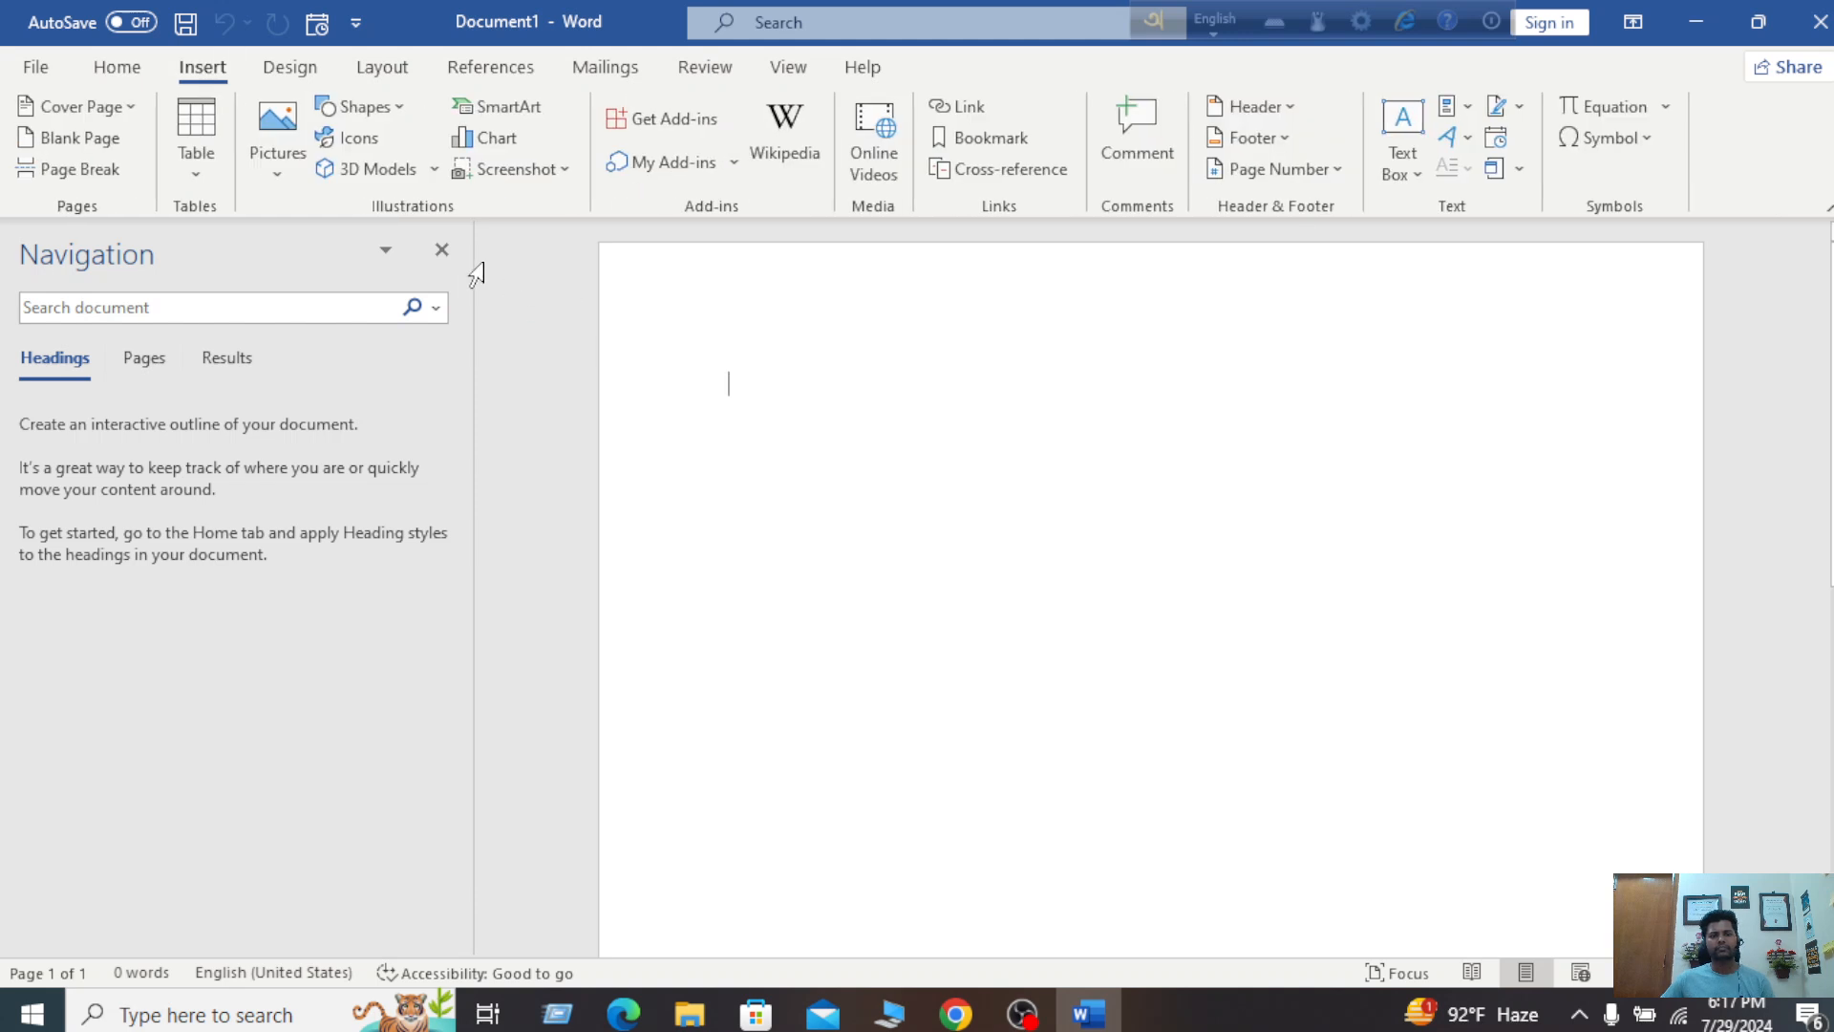
pyautogui.click(441, 252)
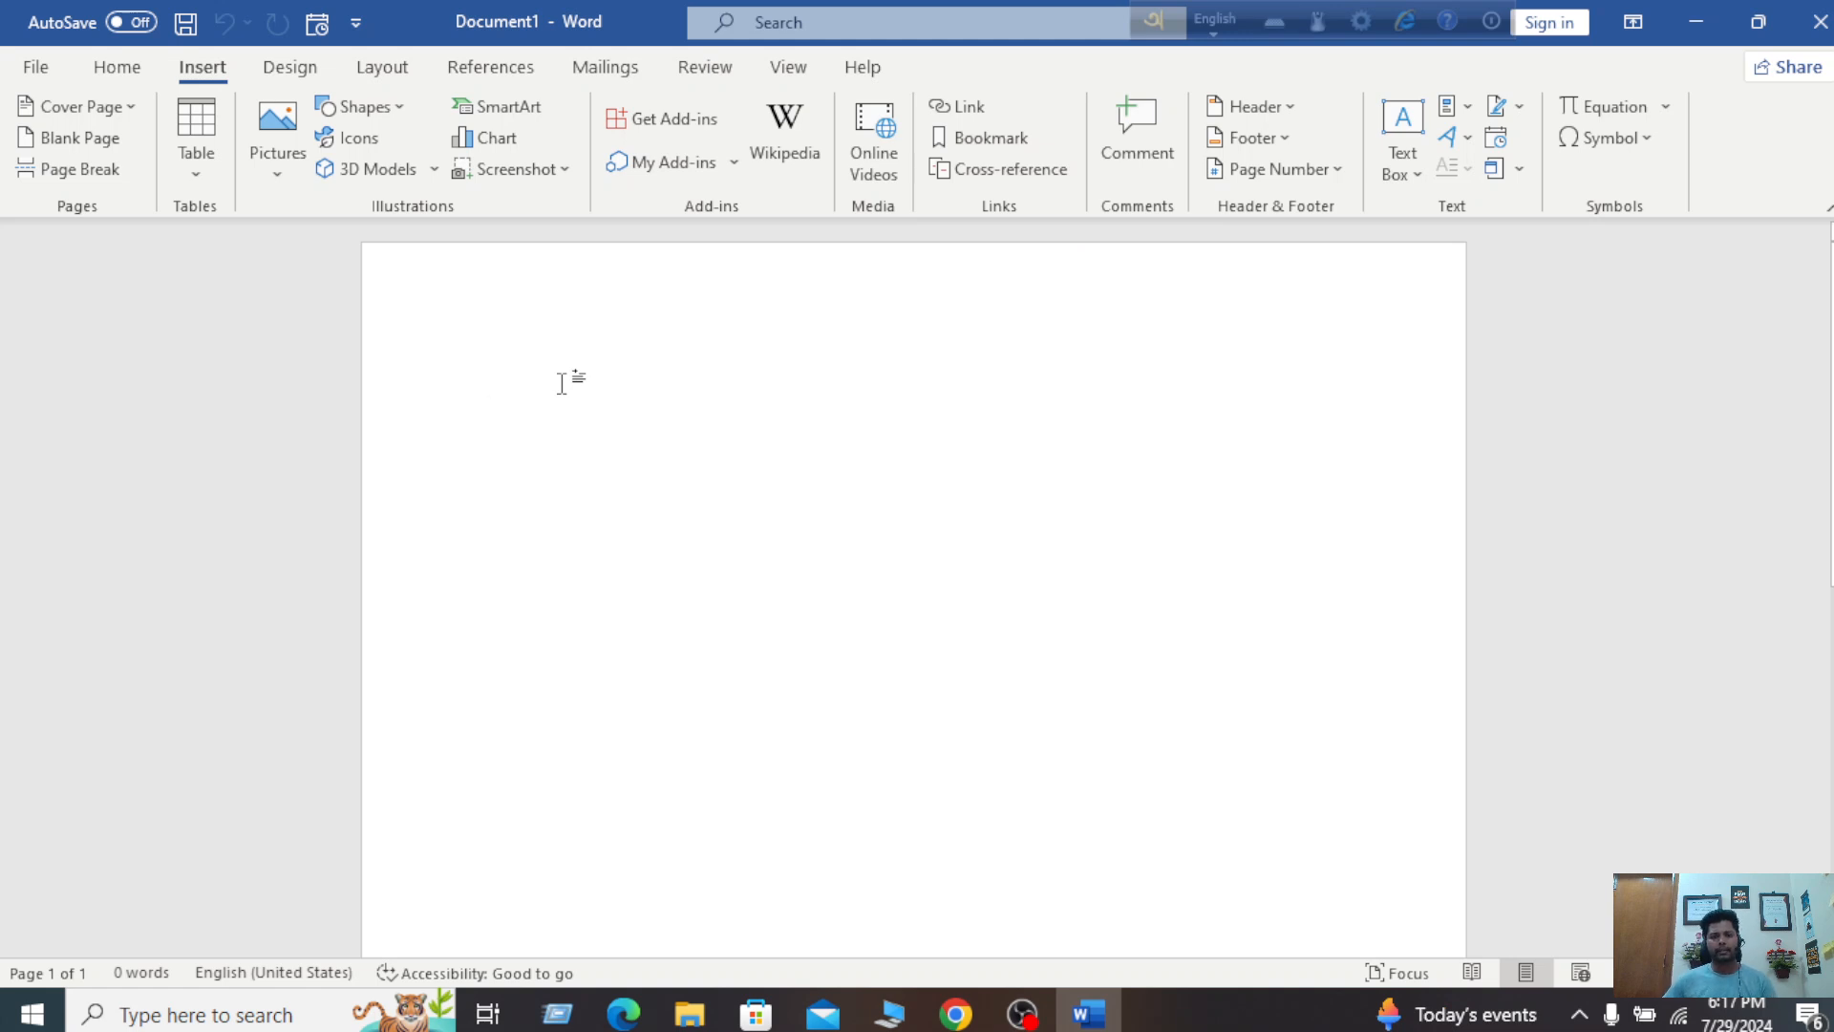
# Step: Generate sample paragraphs in the blank document with the formula =rand()
pyautogui.write('=')
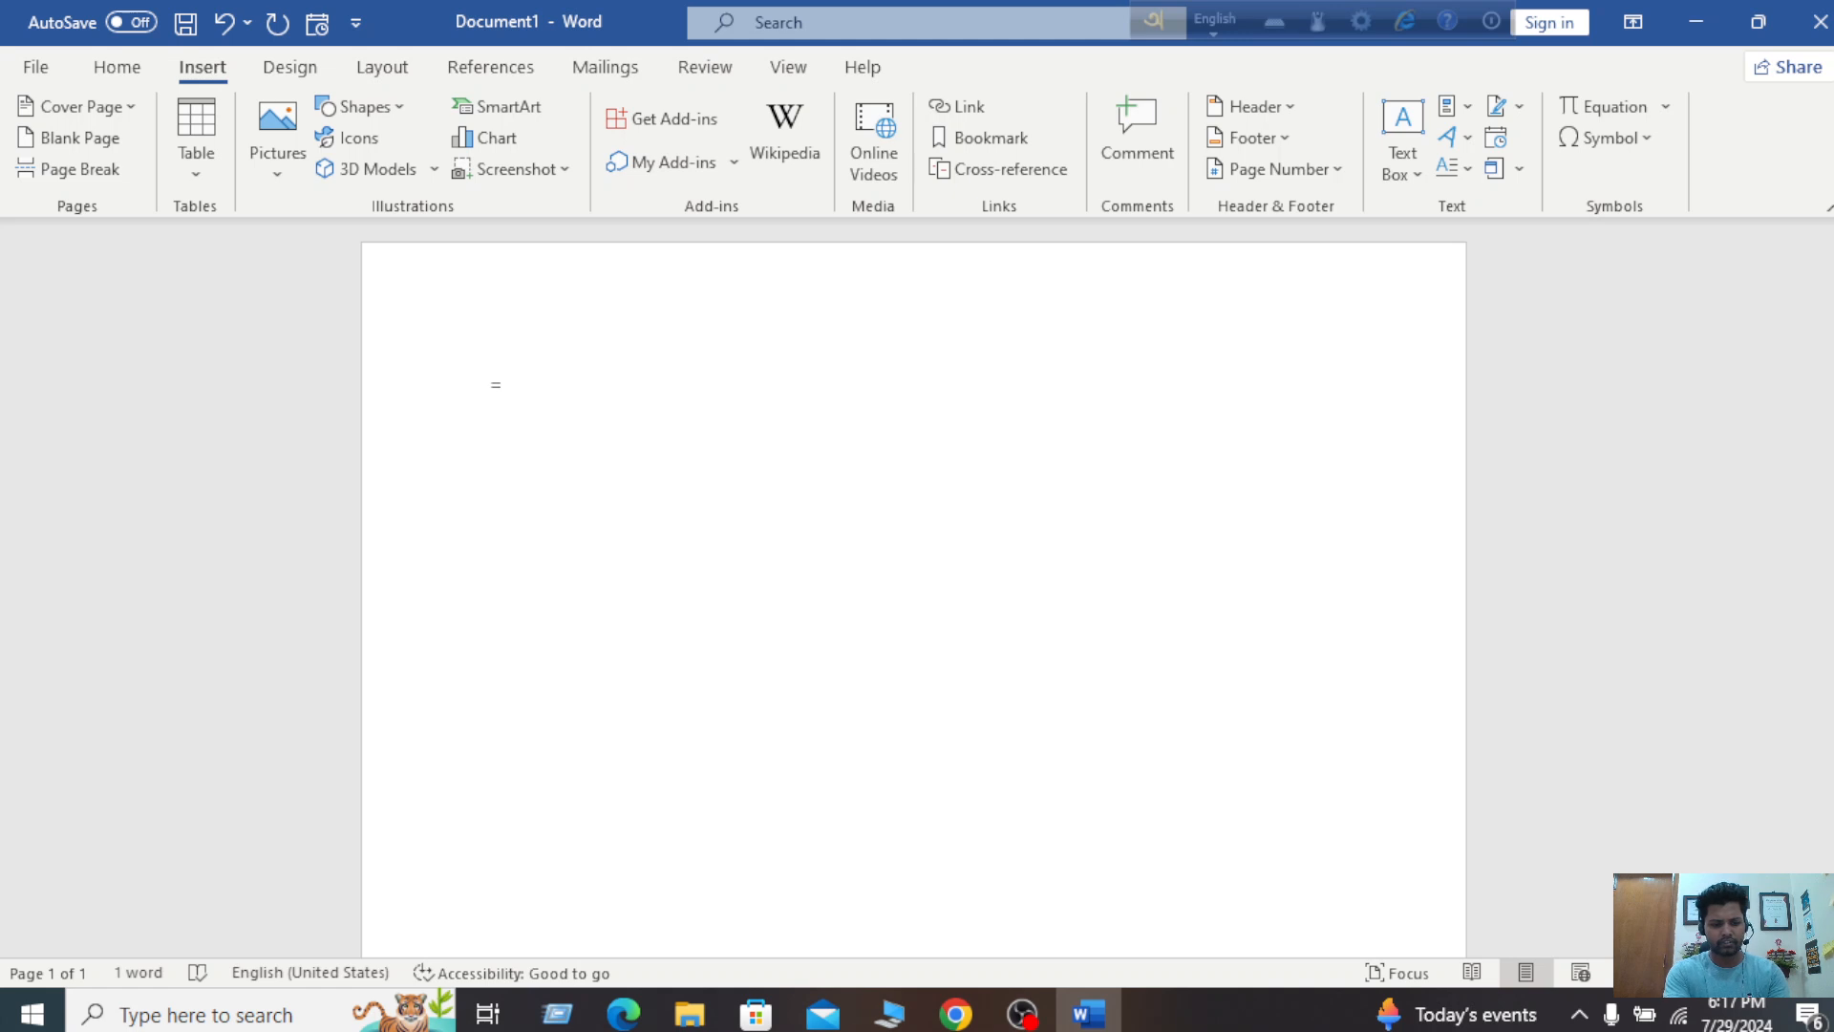
pyautogui.write('rang')
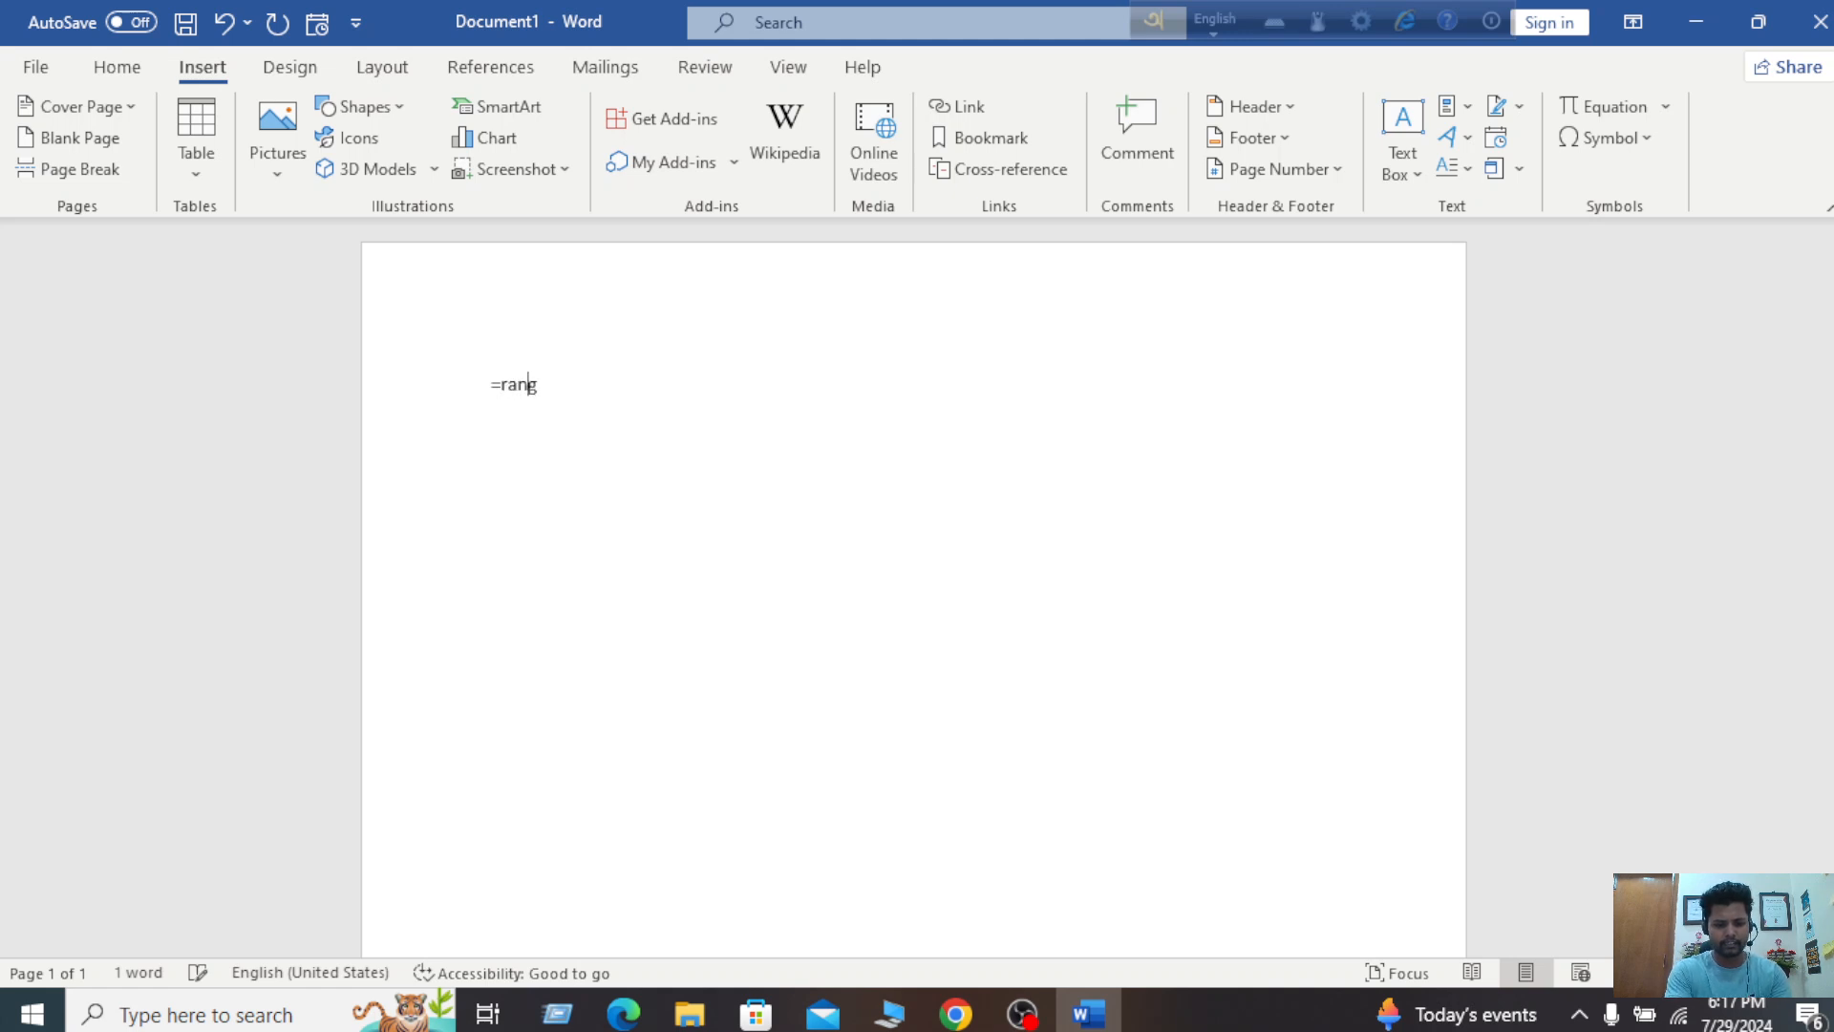
pyautogui.press('BackSpace')
pyautogui.write('d')
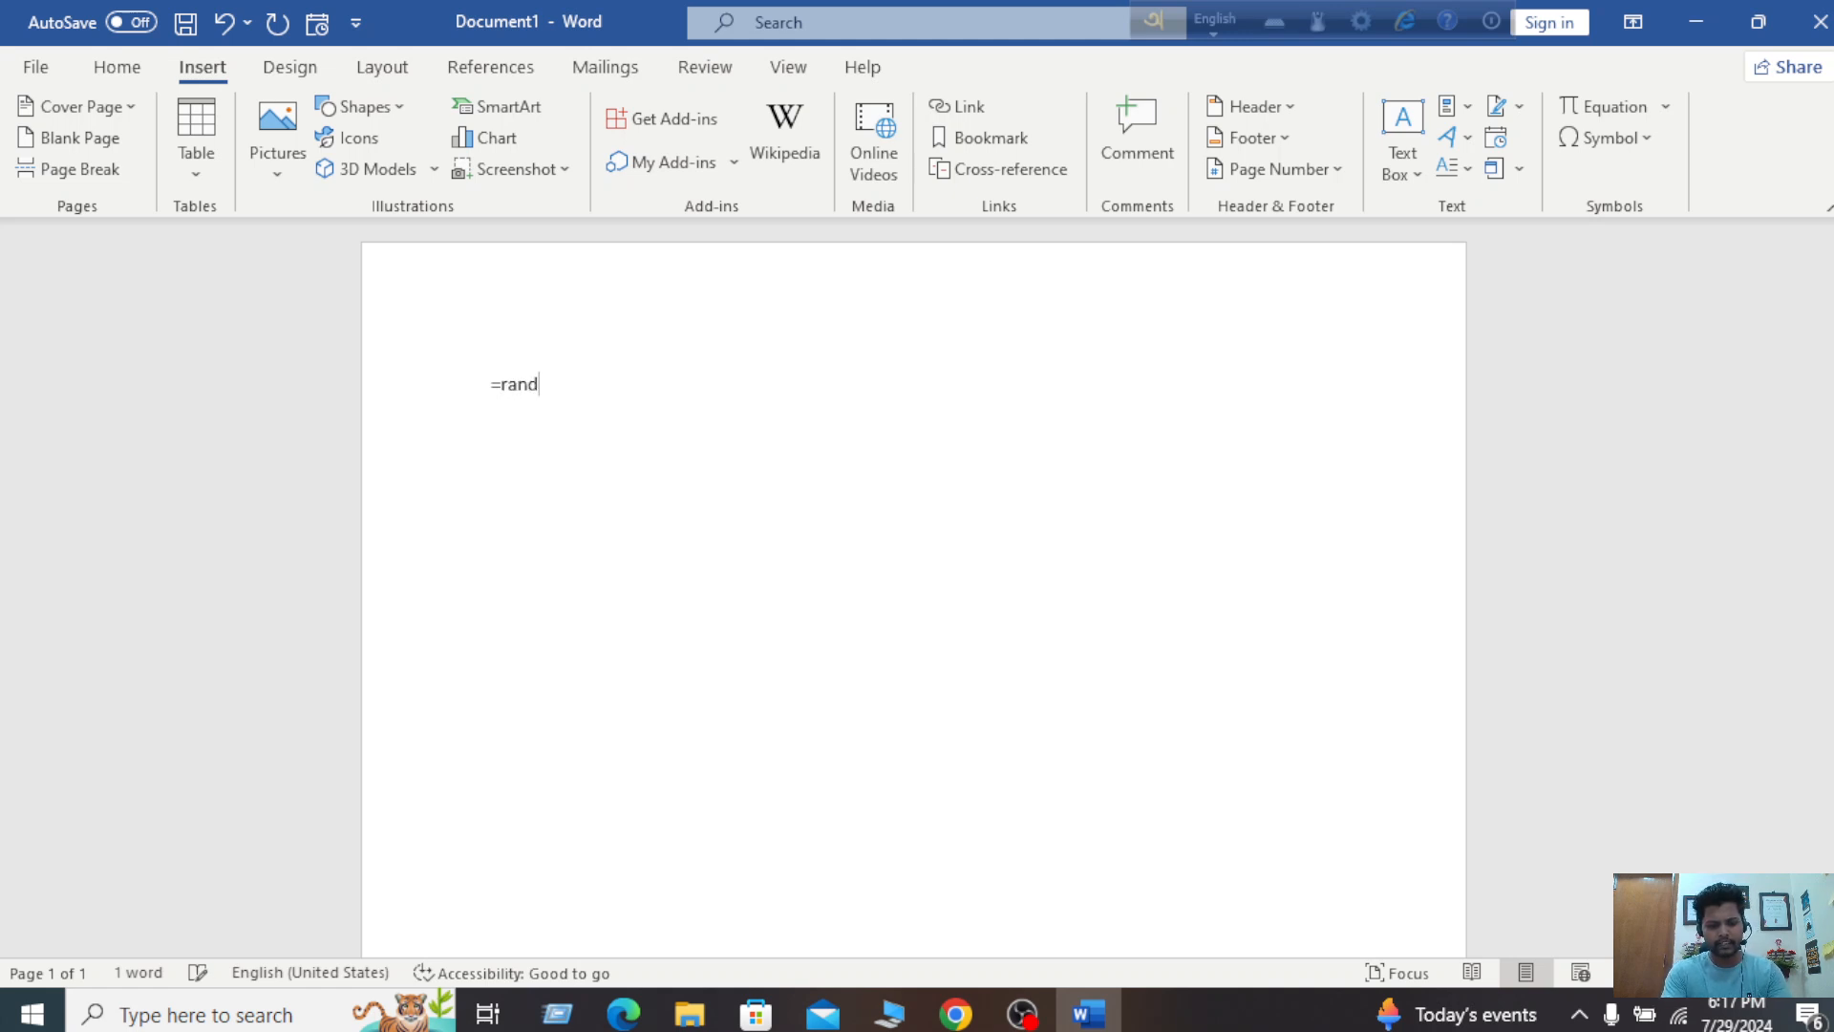
pyautogui.write('()')
pyautogui.press('Return')
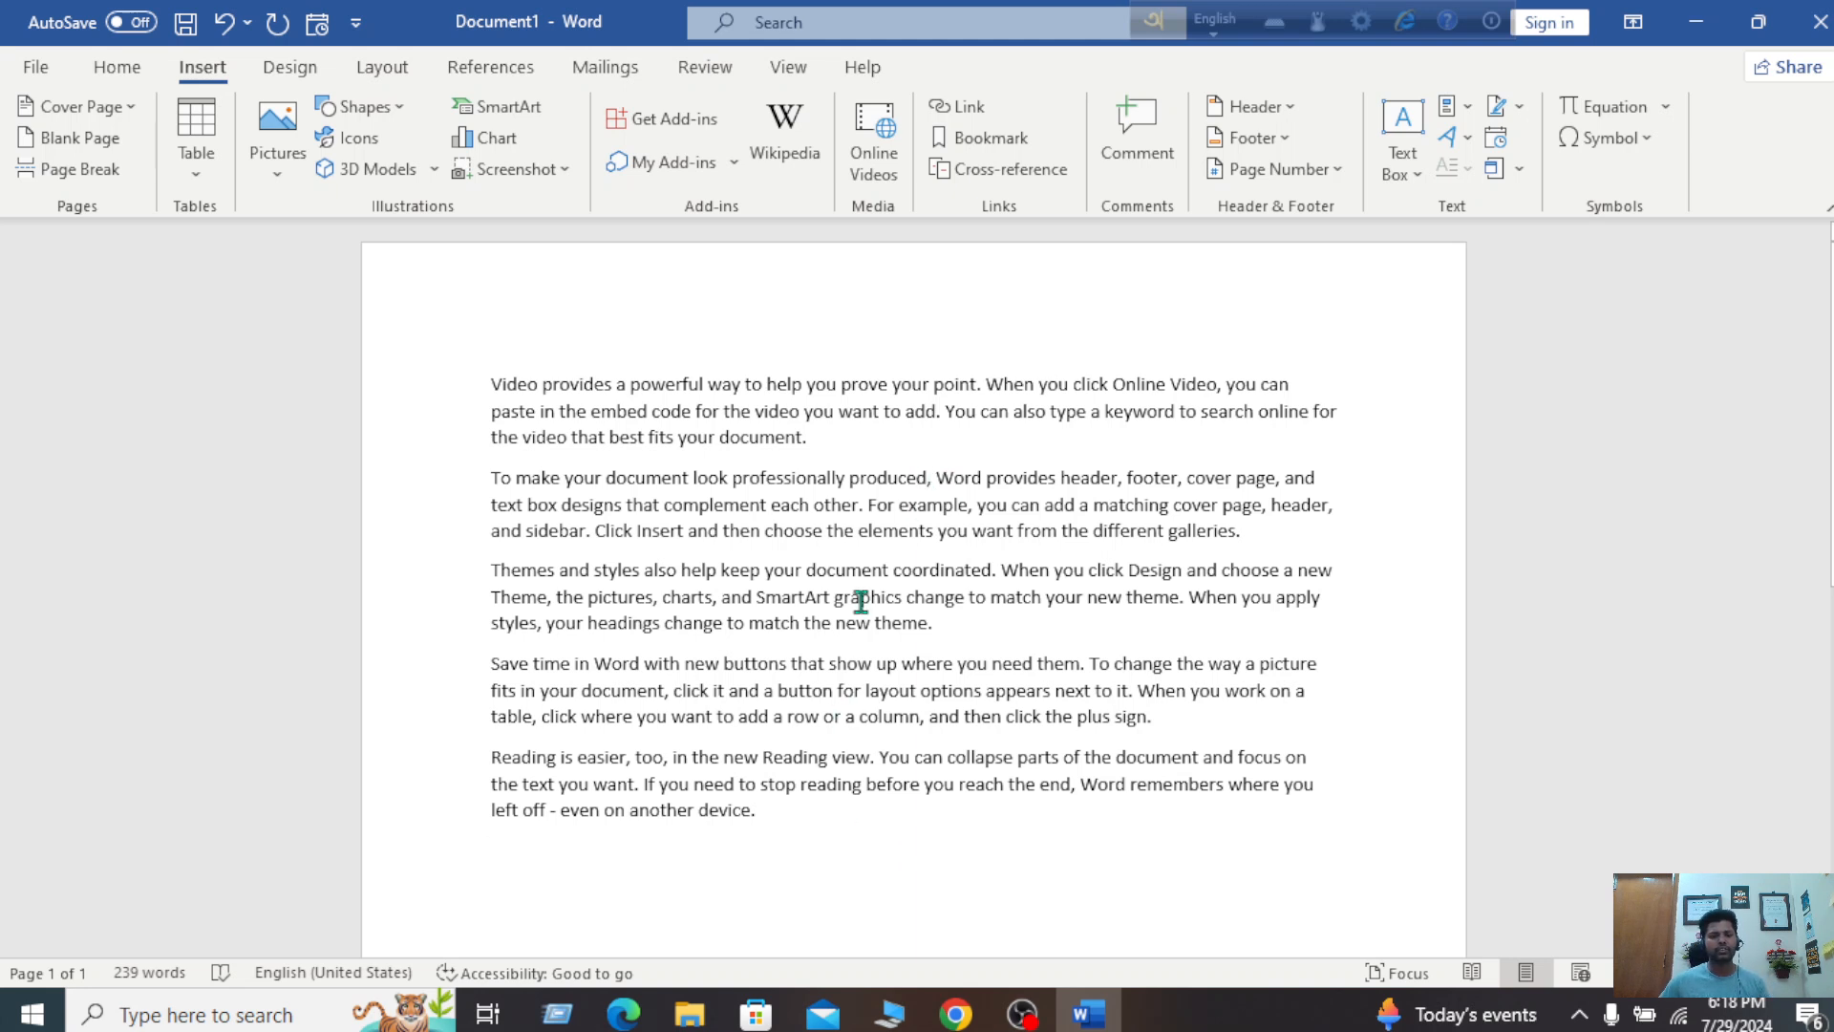
# Step: Bookmark the phrase "To make your document look professionally" in the second paragraph with the name Main
pyautogui.click(851, 479)
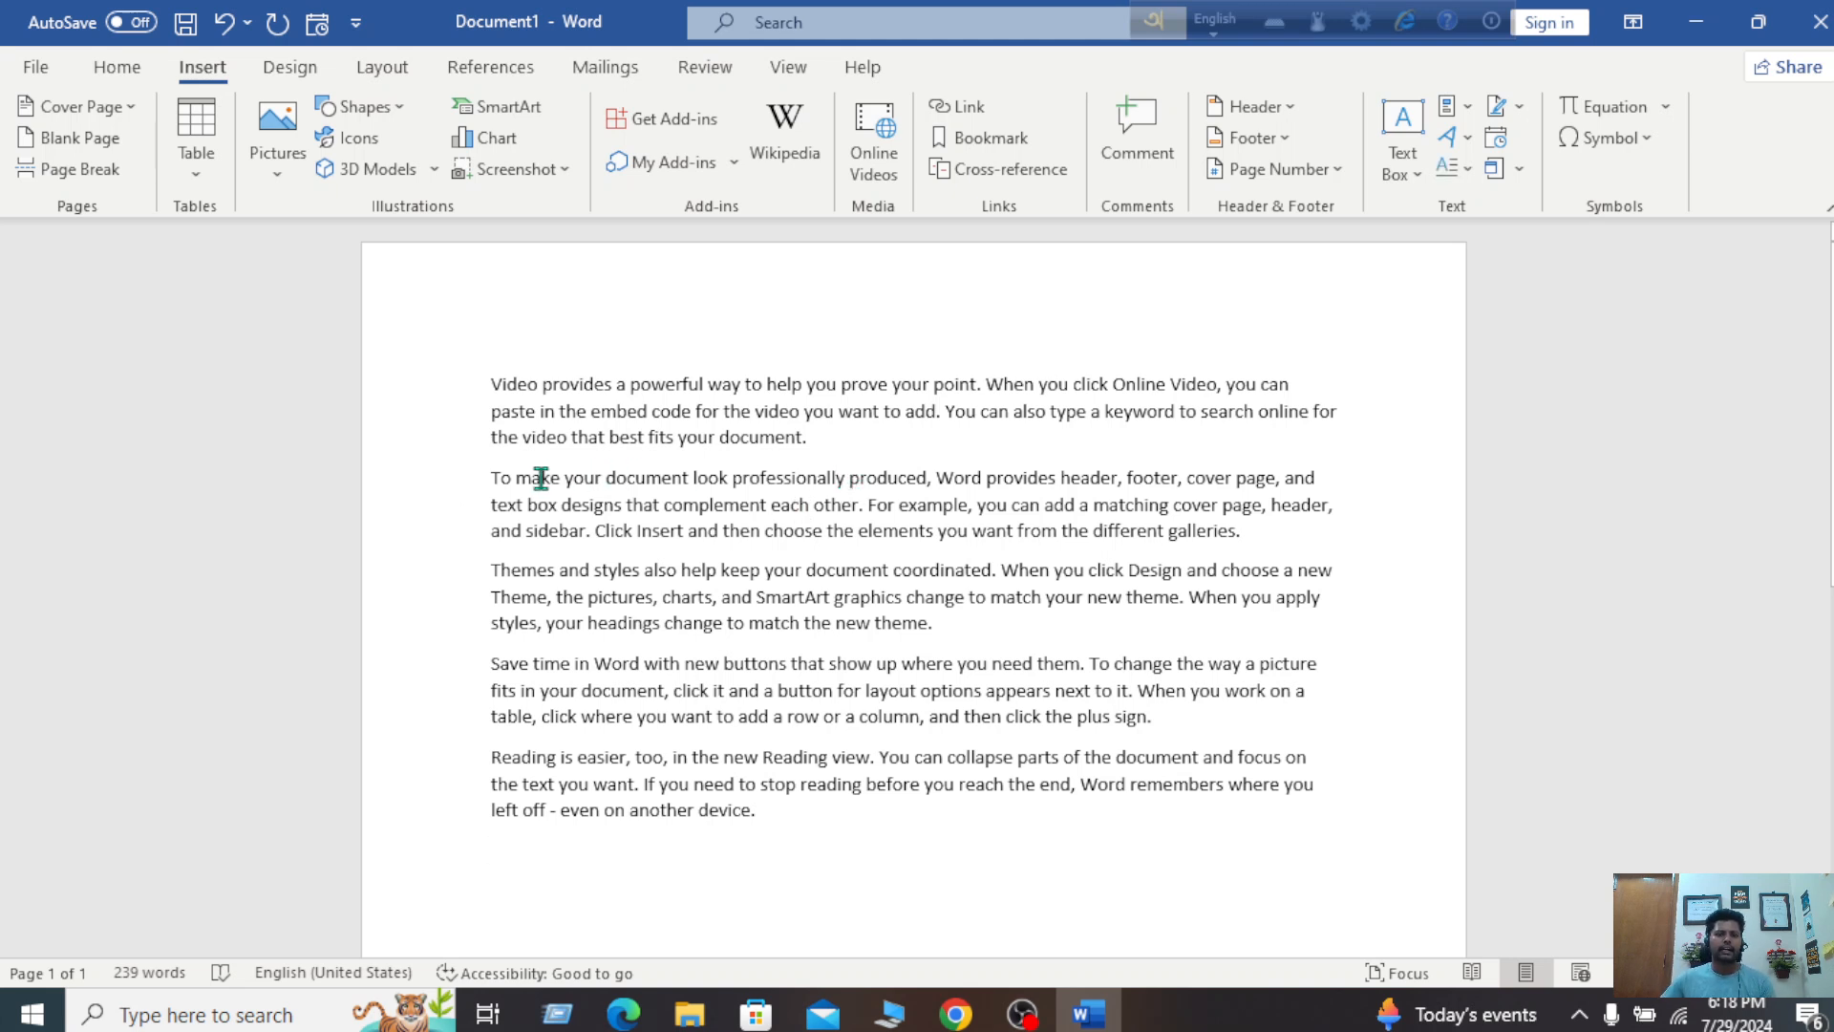
pyautogui.hotkey('shift', 'Home')
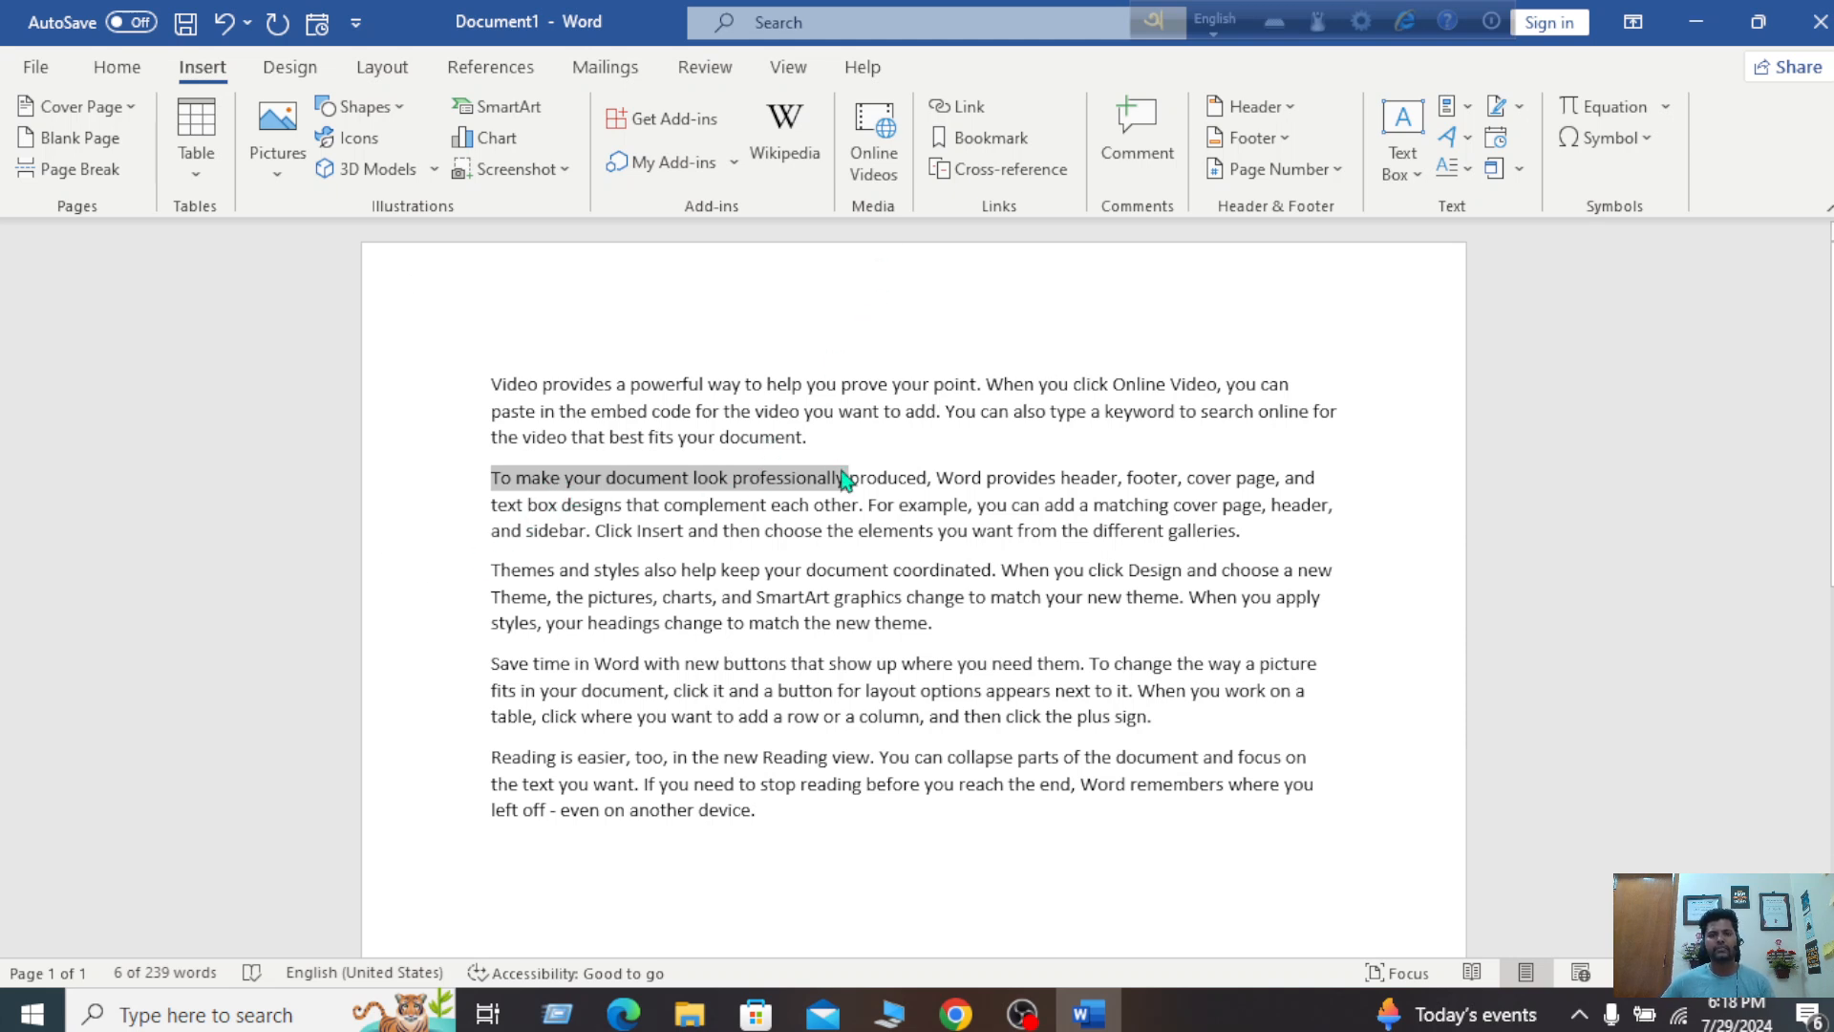
pyautogui.click(1008, 139)
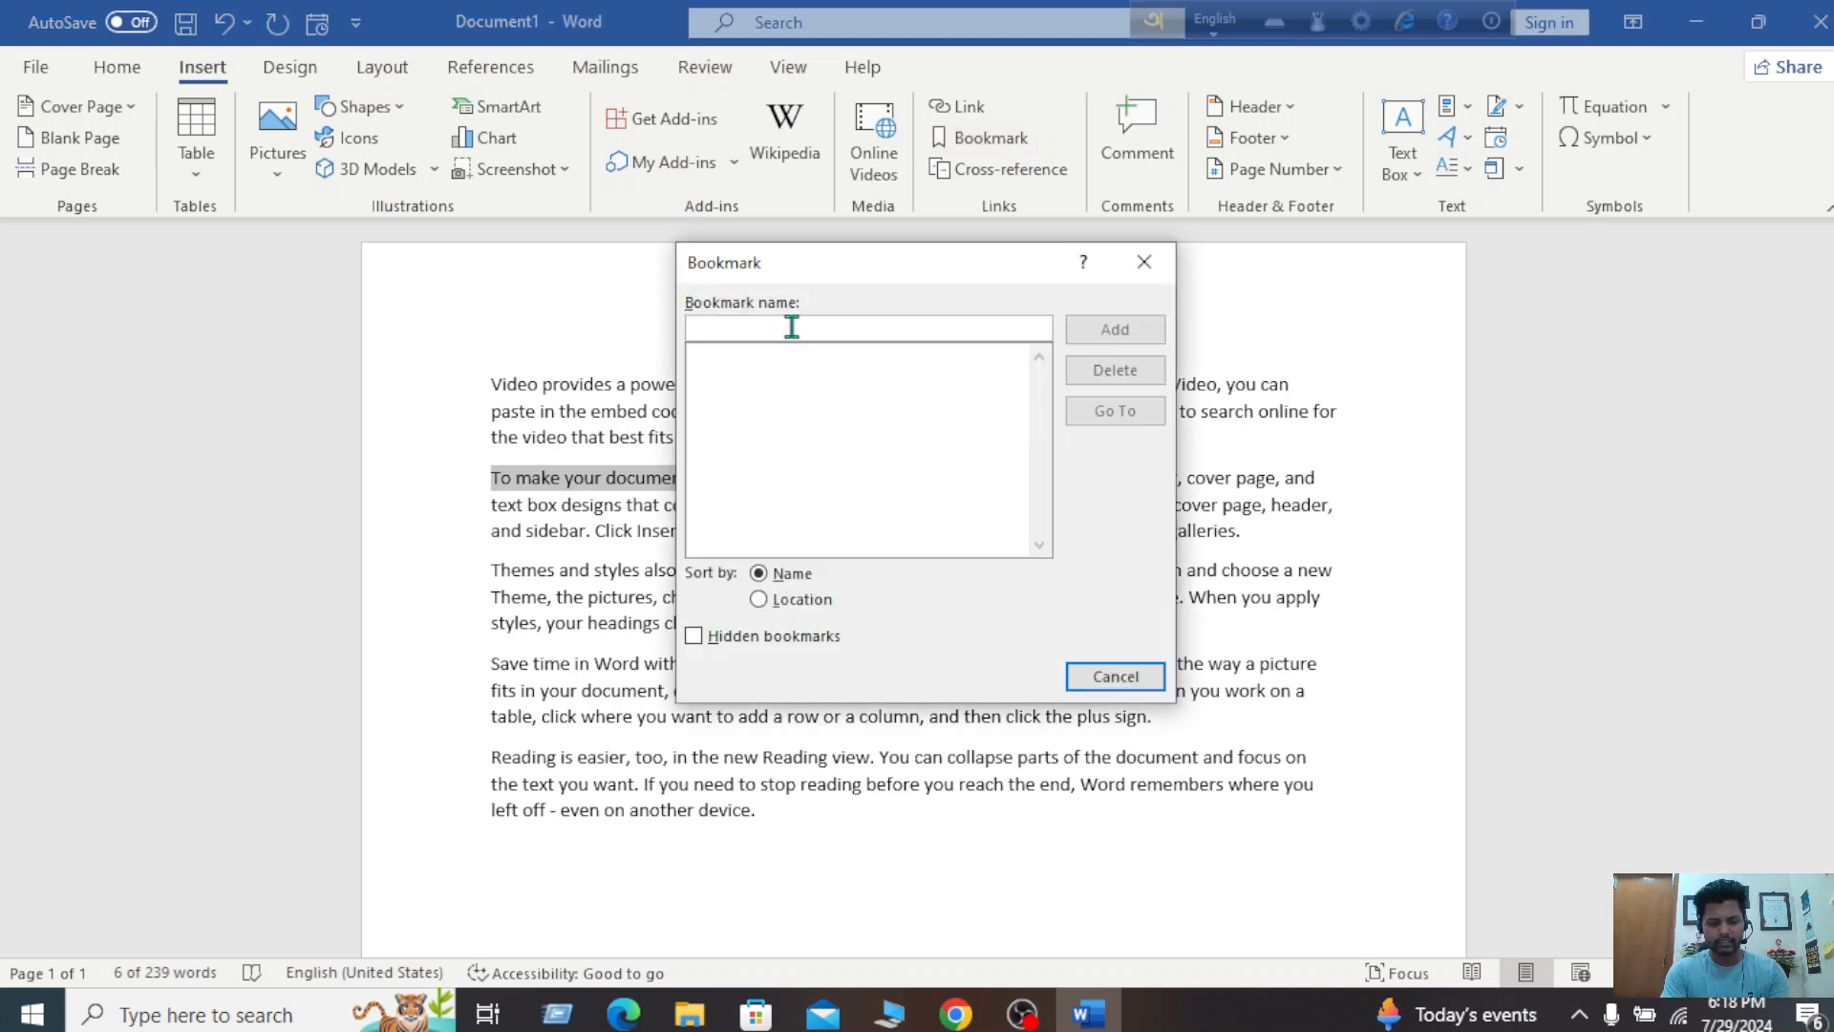
pyautogui.write('Main')
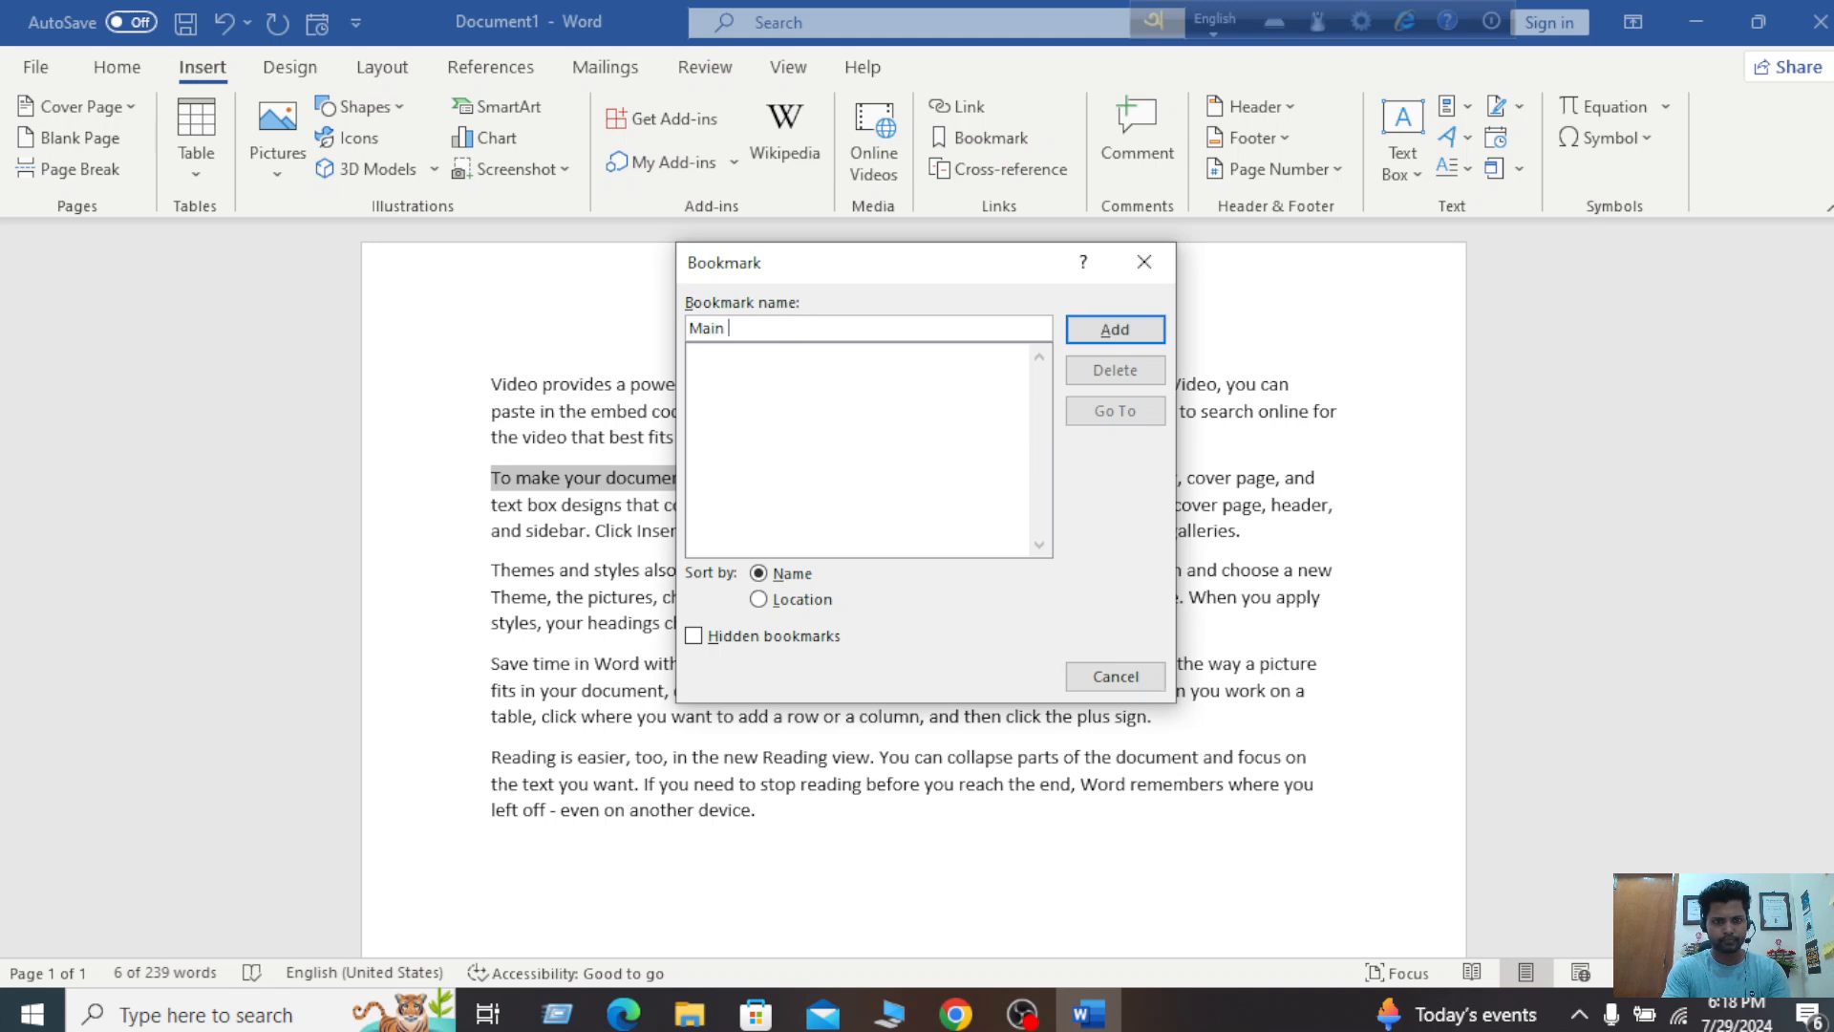
pyautogui.write(' Du')
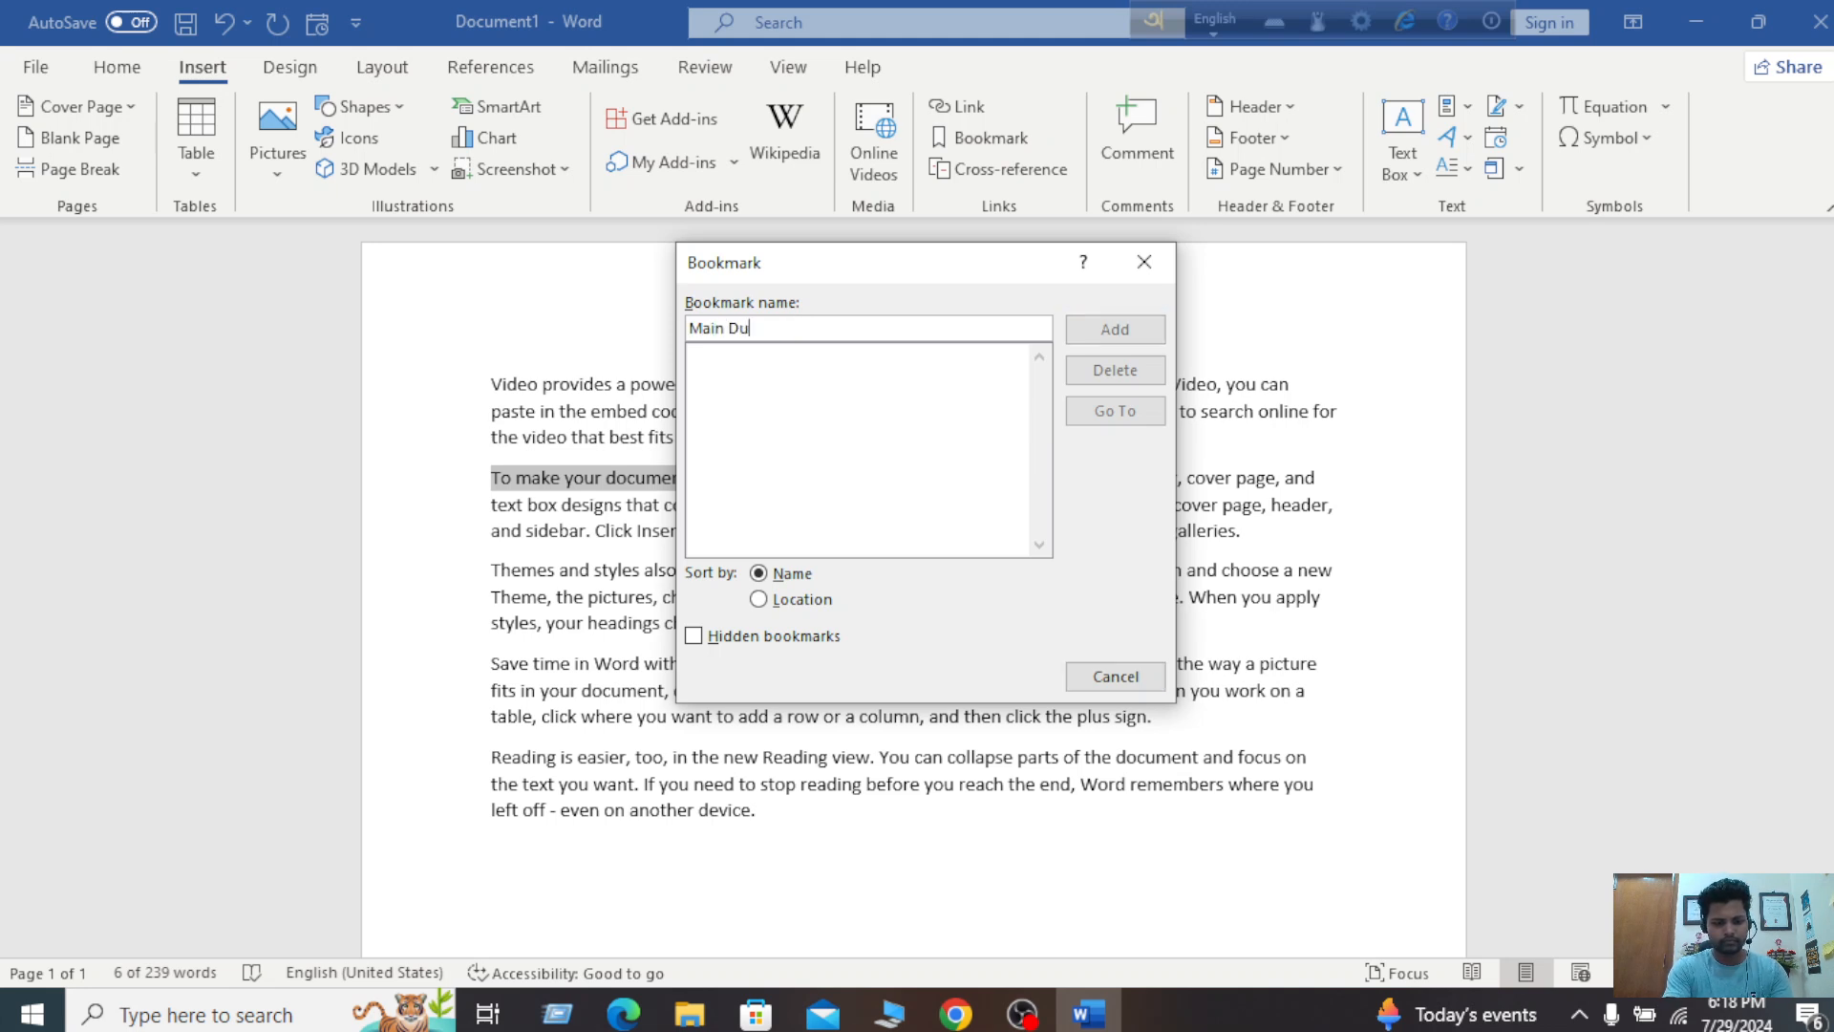
pyautogui.write('coments')
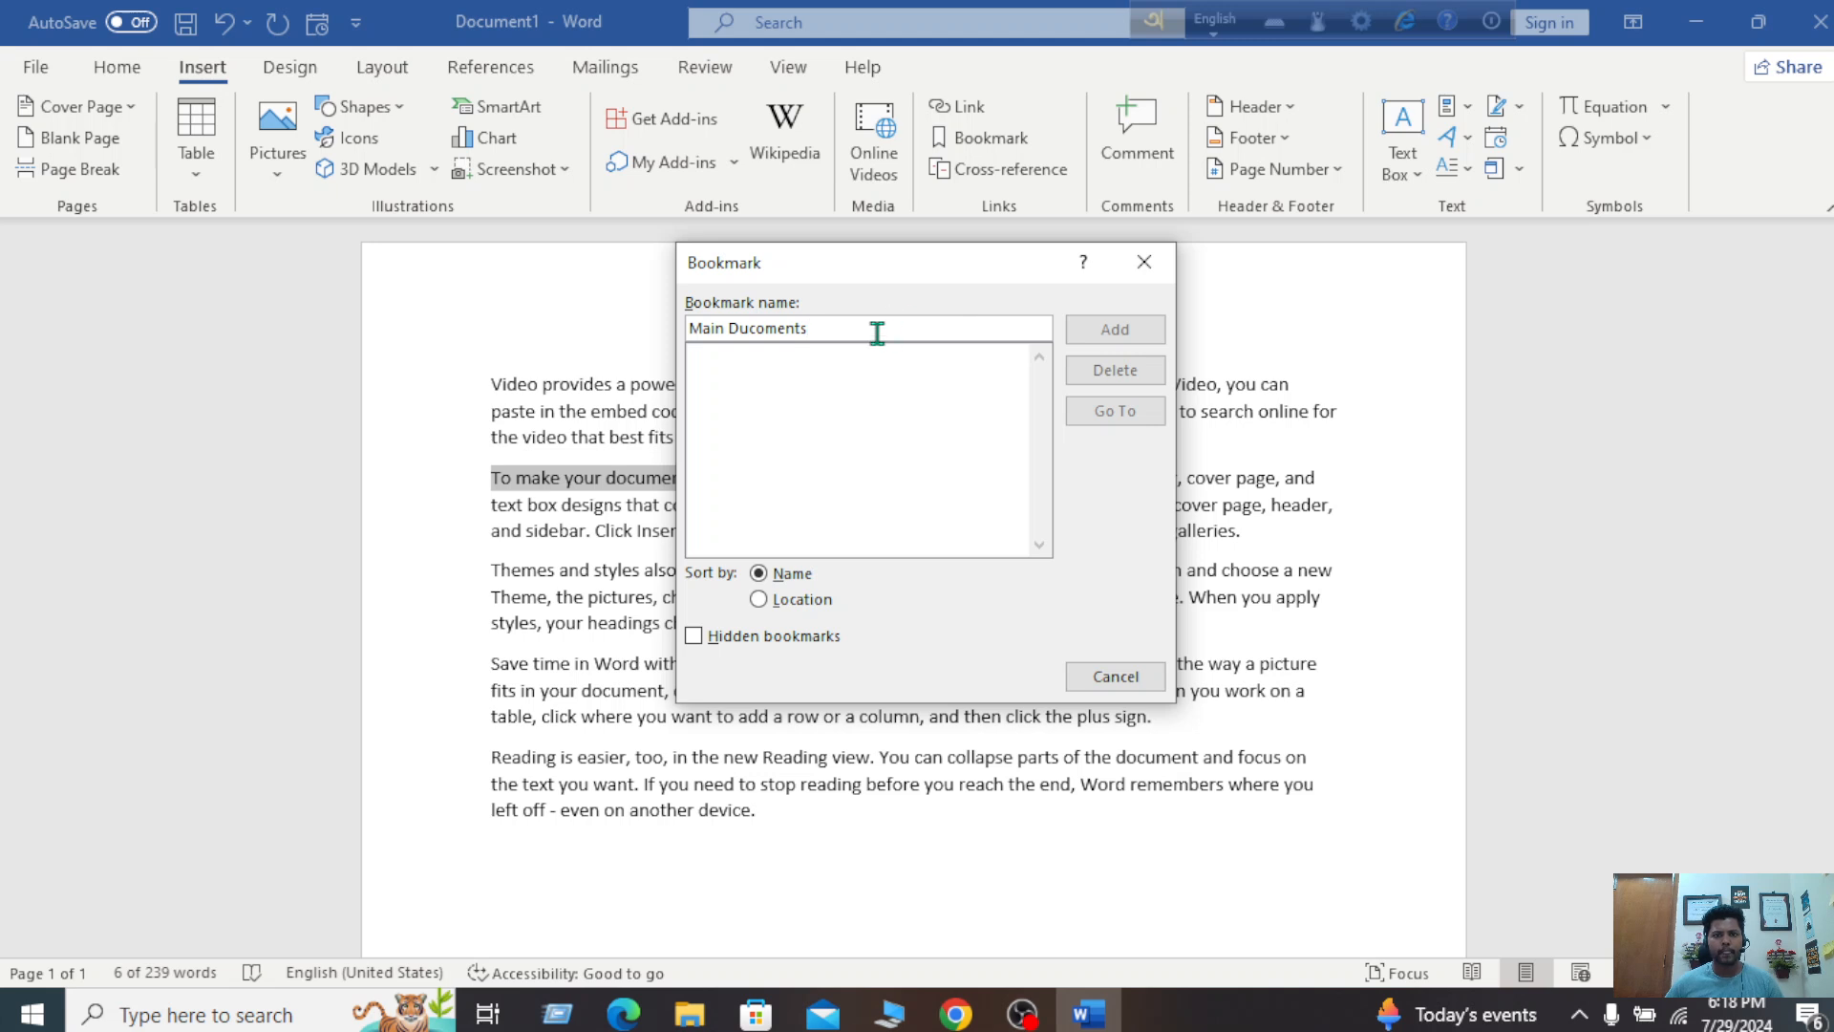
pyautogui.press('BackSpace')
pyautogui.press('BackSpace')
pyautogui.press('BackSpace')
pyautogui.press('BackSpace')
pyautogui.press('BackSpace')
pyautogui.press('BackSpace')
pyautogui.press('BackSpace')
pyautogui.press('BackSpace')
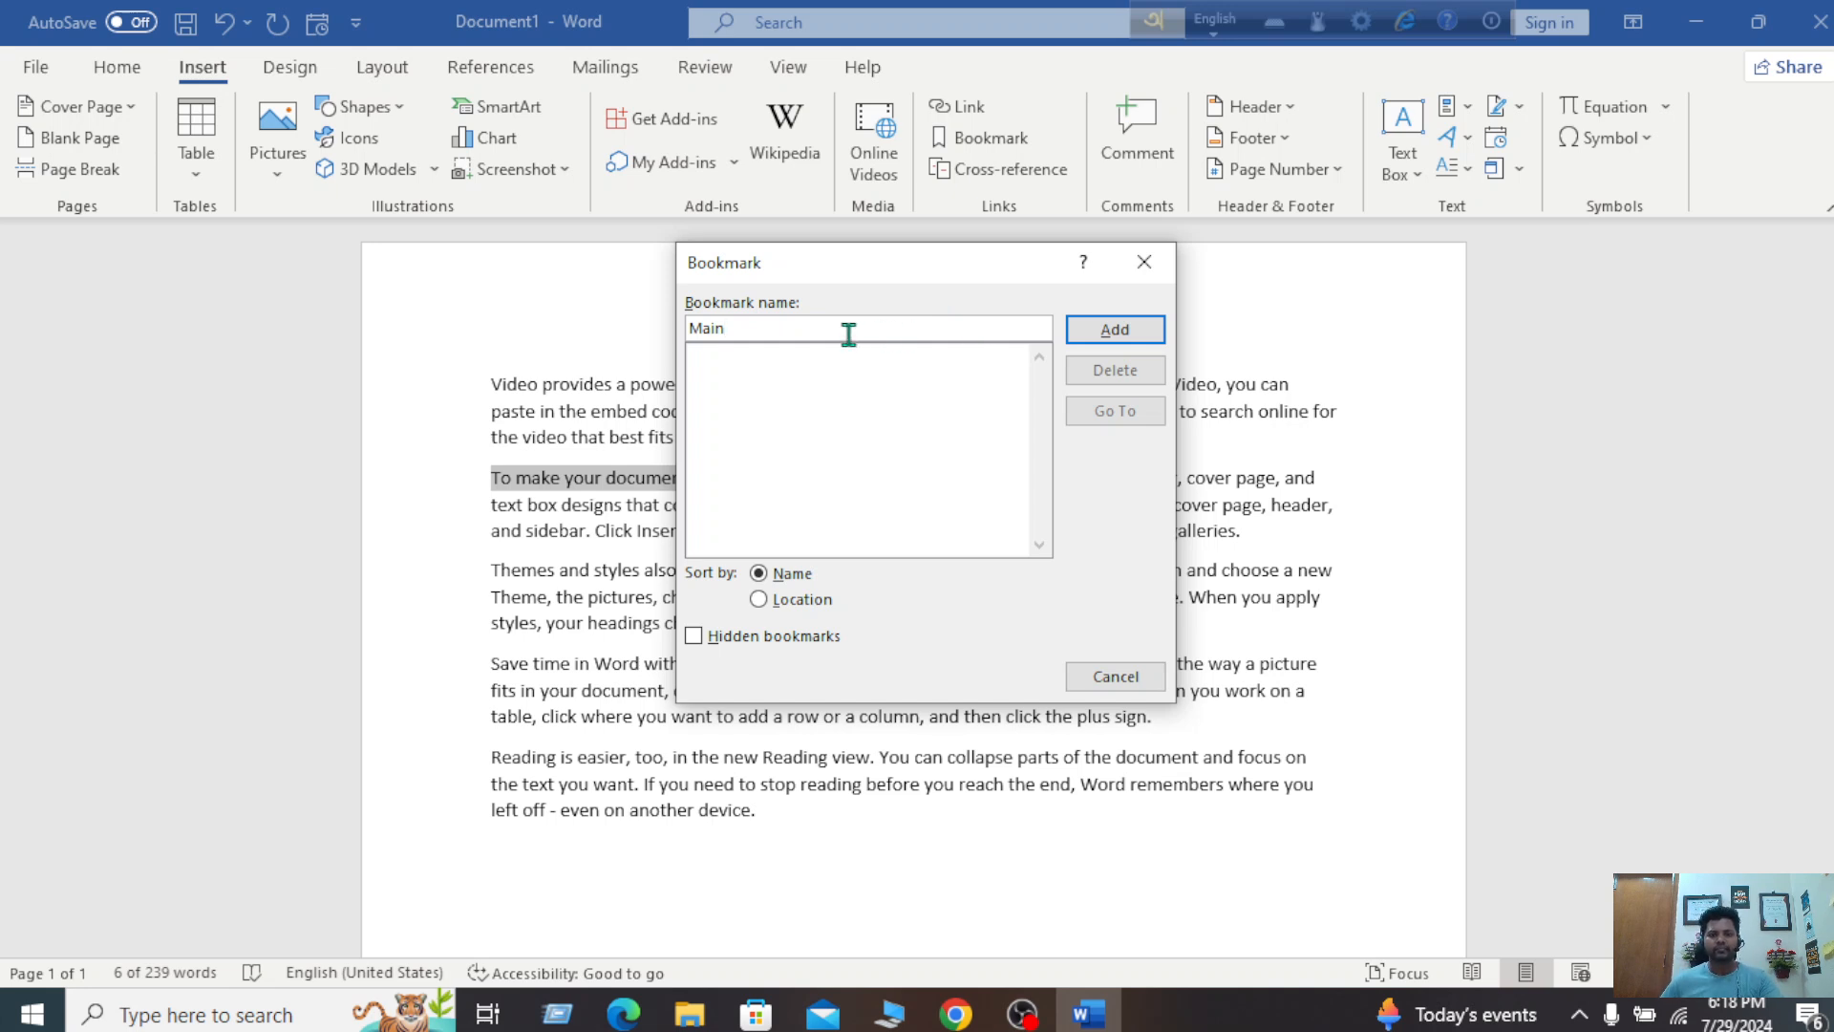
pyautogui.click(1116, 332)
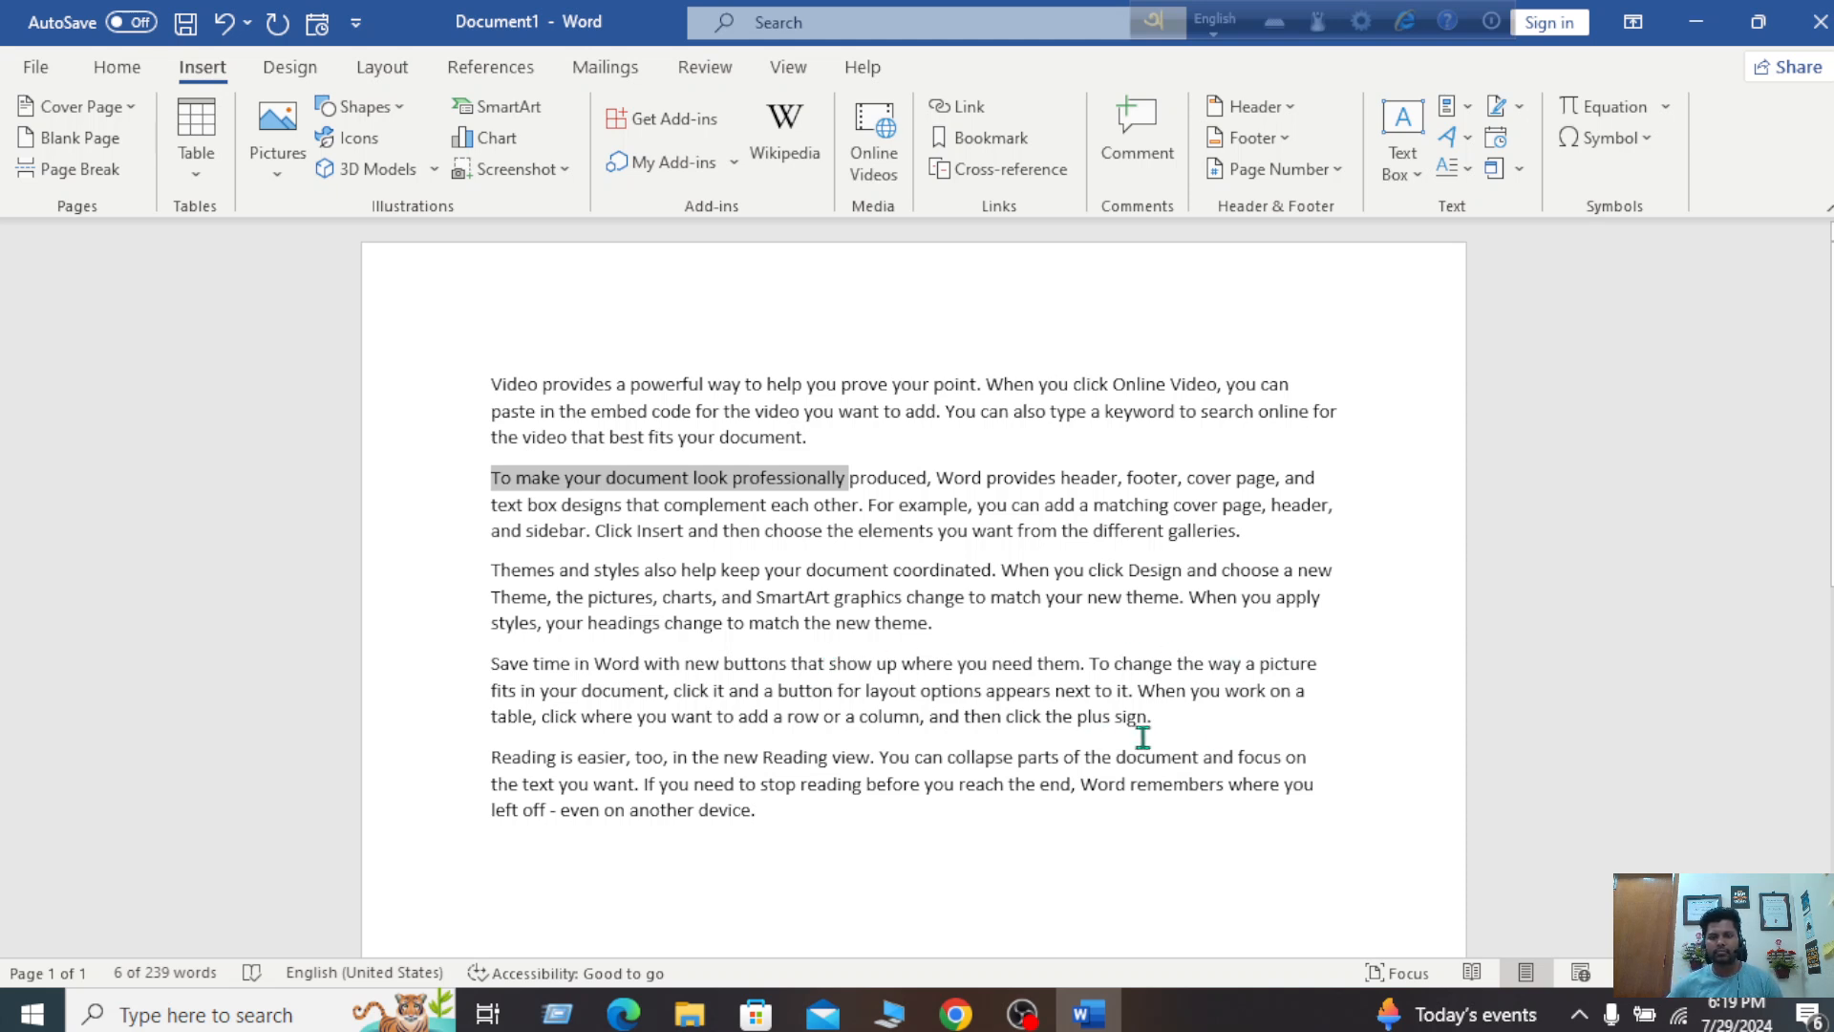
# Step: Bookmark the phrase "and then click the plus sign." at the end of the fourth paragraph as A
pyautogui.moveTo(1162, 734); pyautogui.dragTo(824, 733)
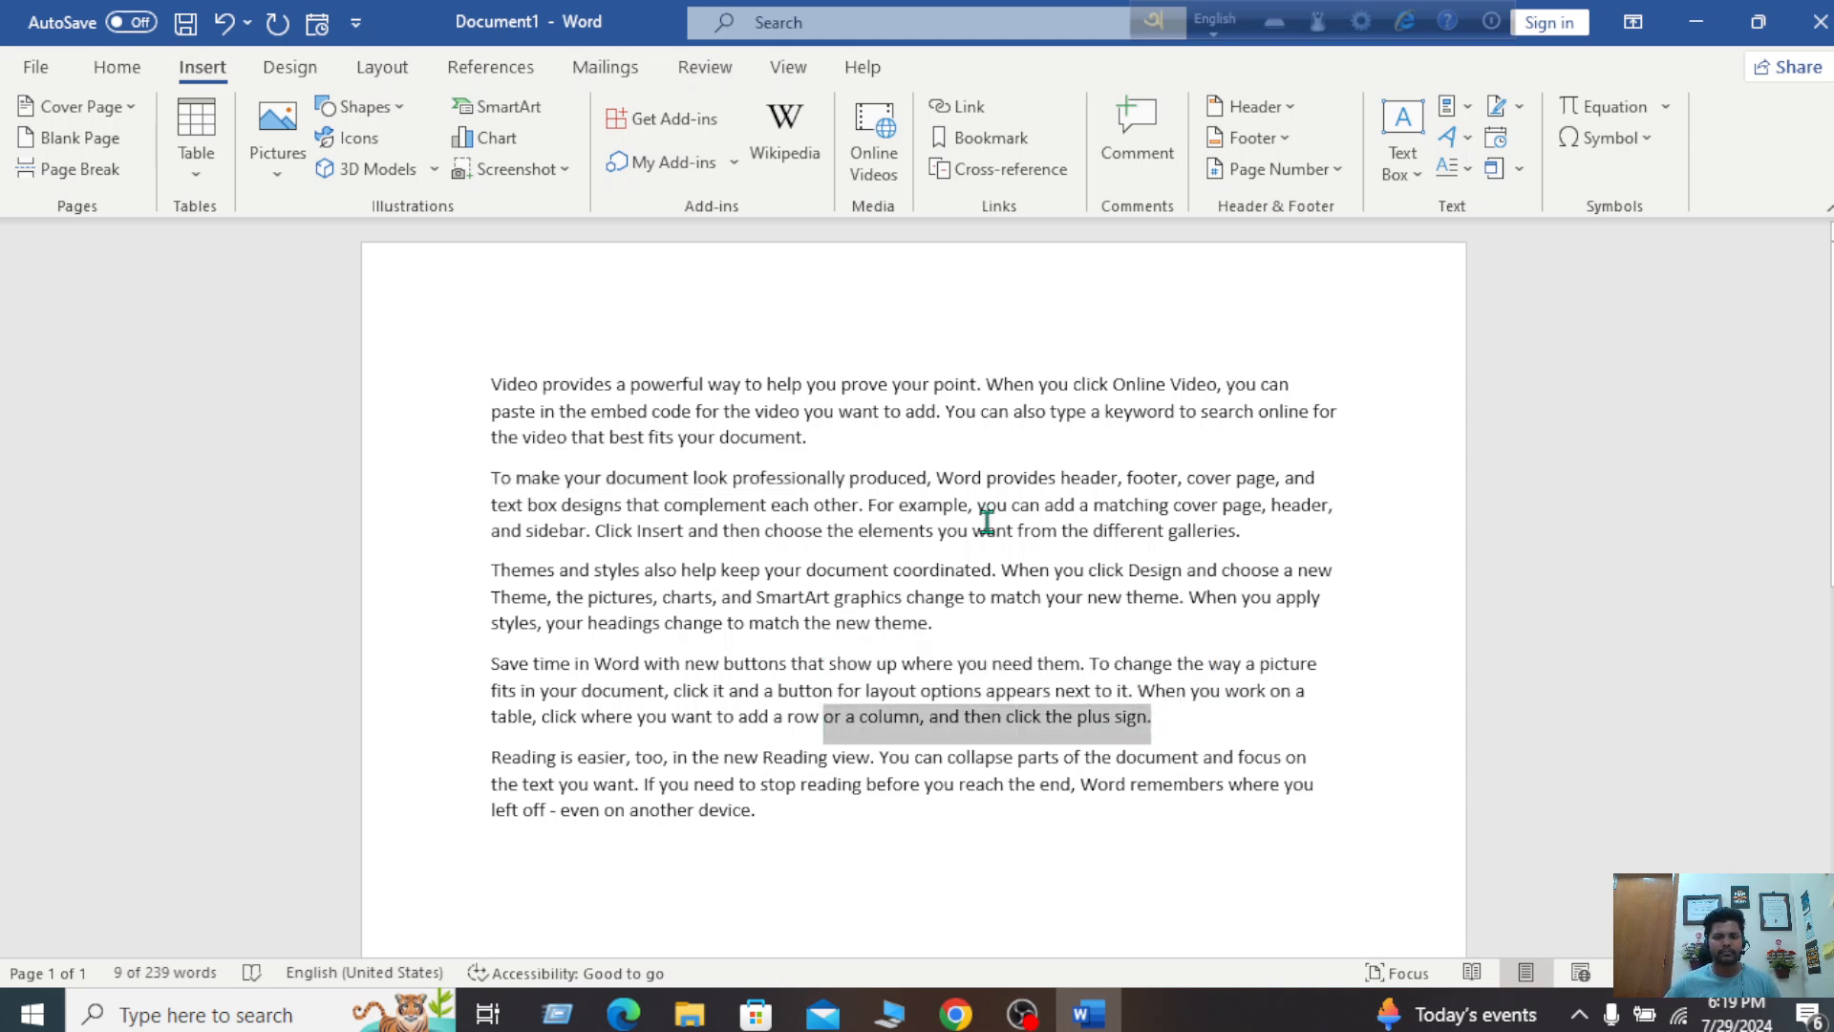
pyautogui.click(1180, 734)
pyautogui.moveTo(1173, 728); pyautogui.dragTo(950, 724)
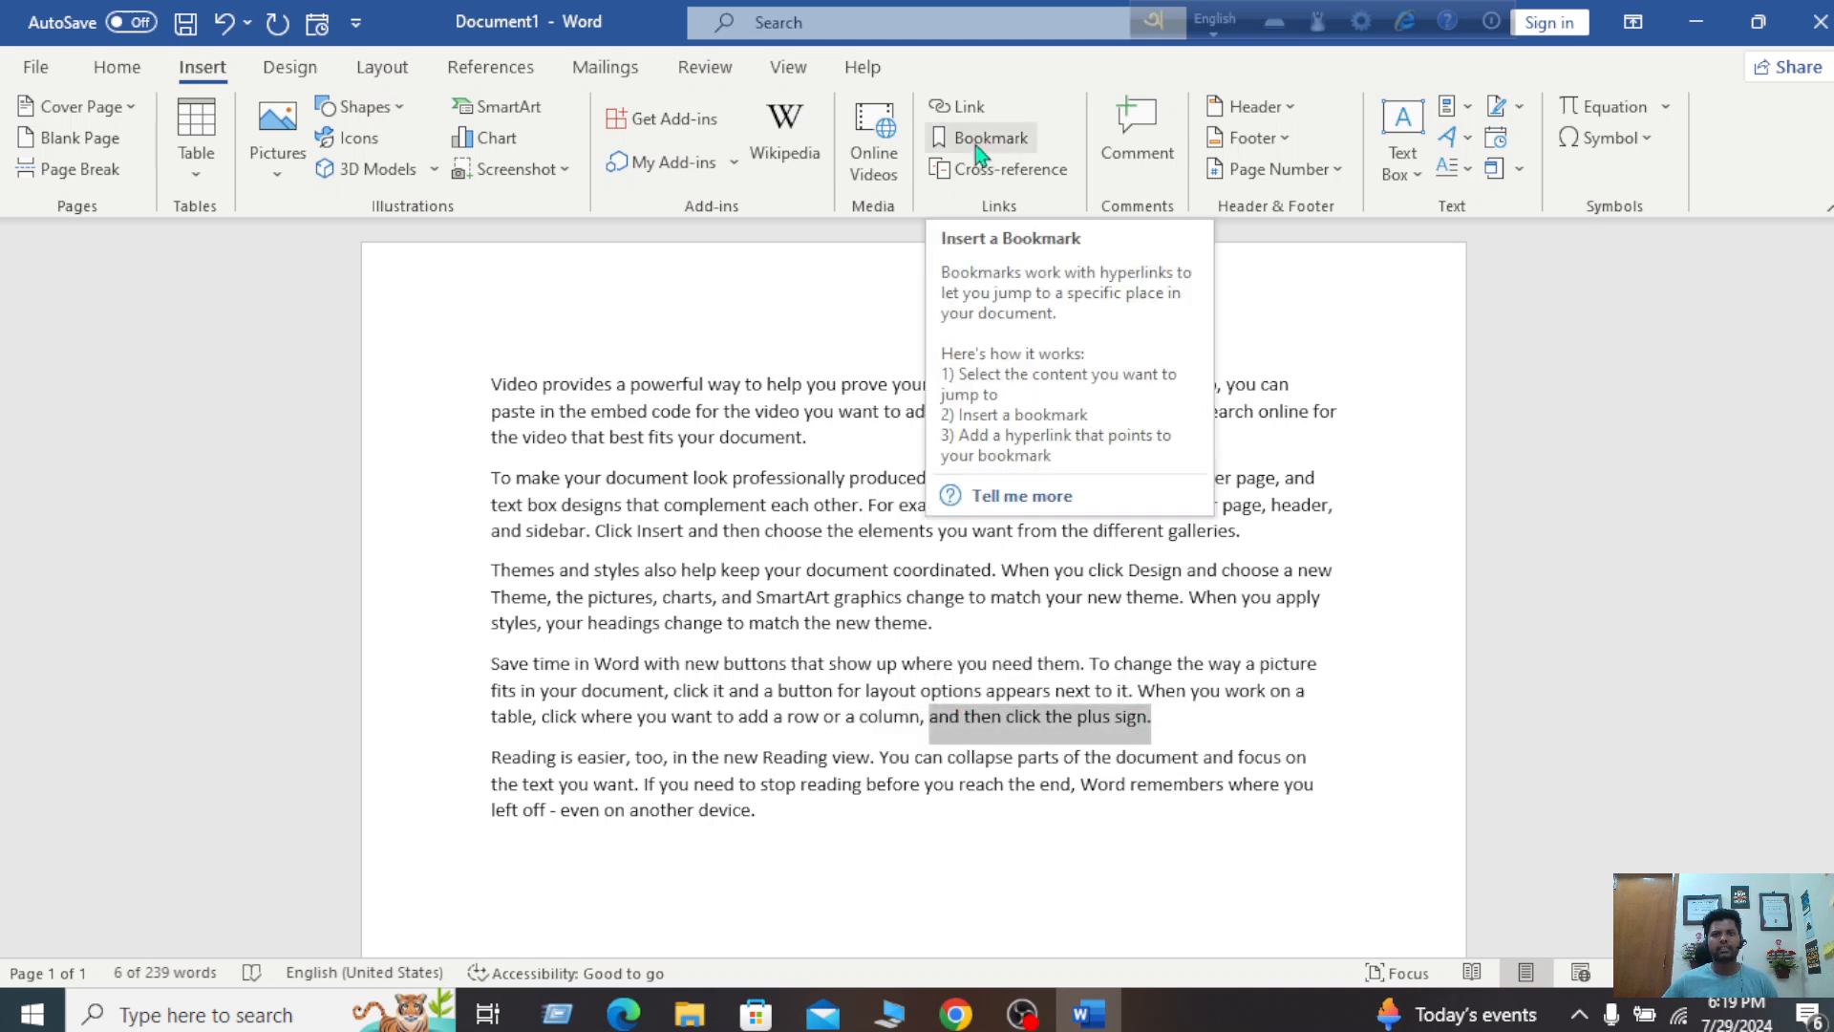
pyautogui.click(1027, 138)
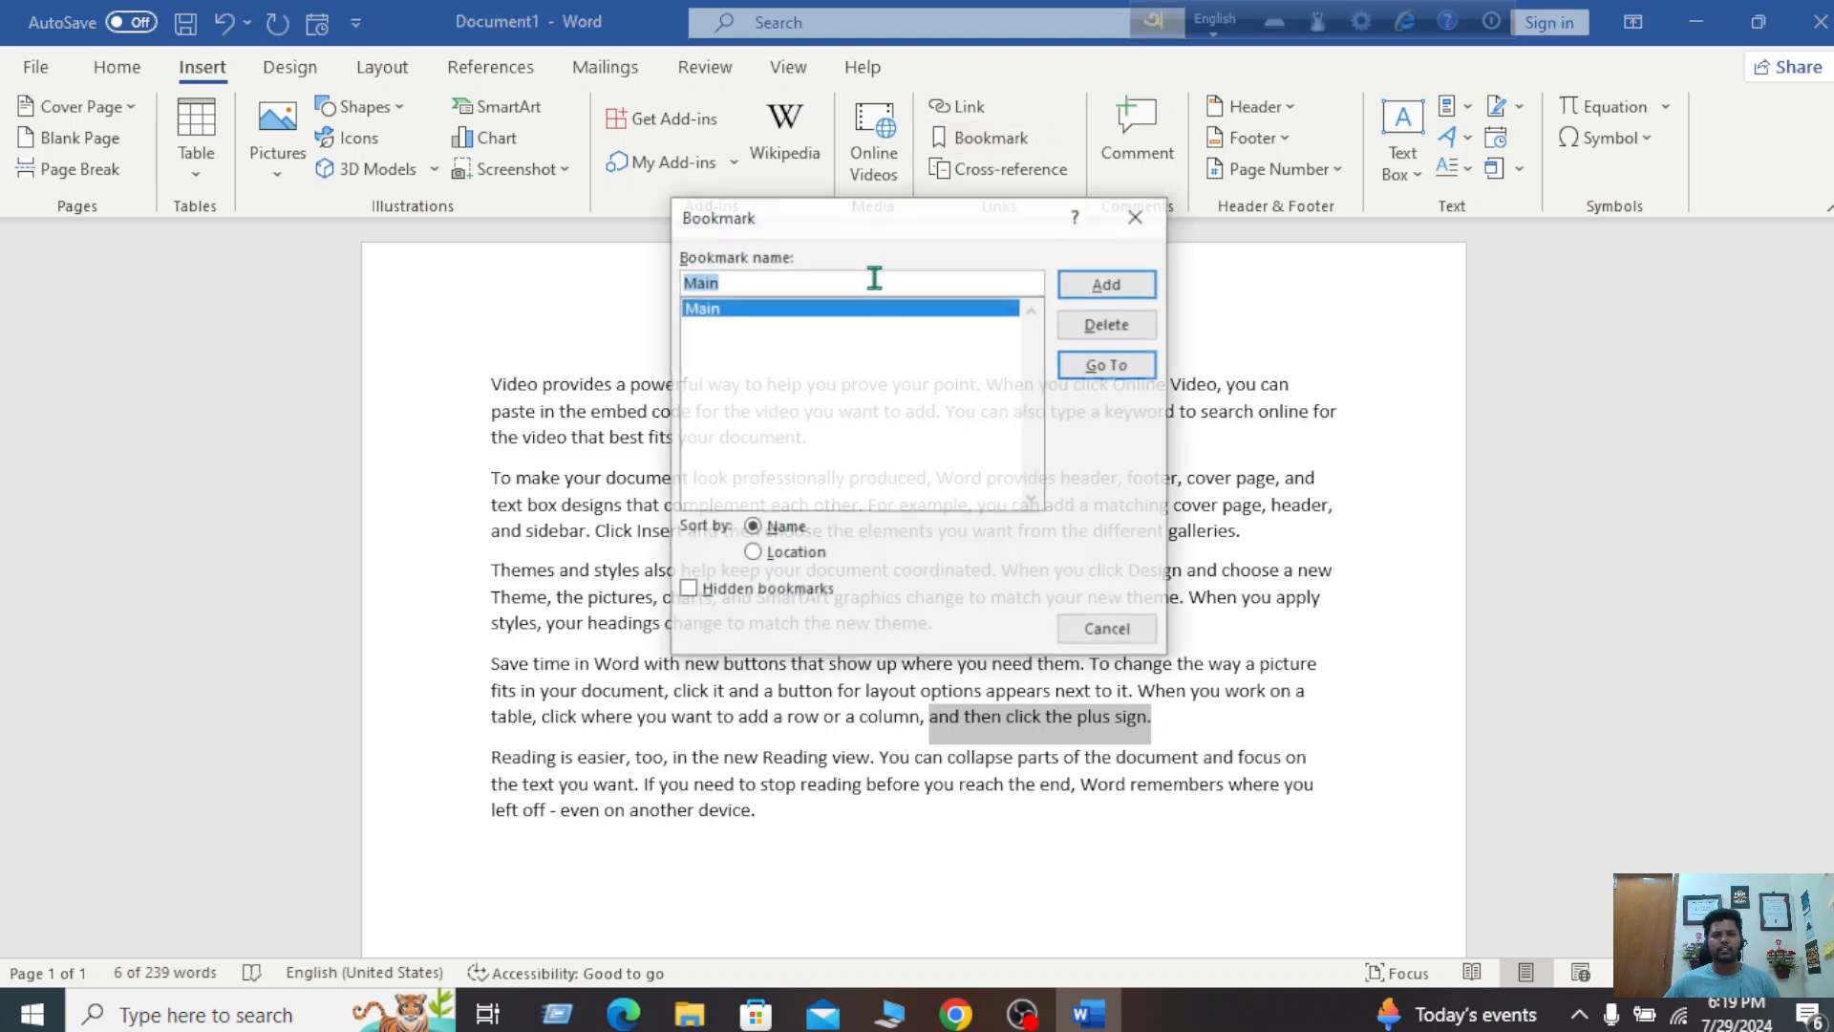
pyautogui.click(836, 281)
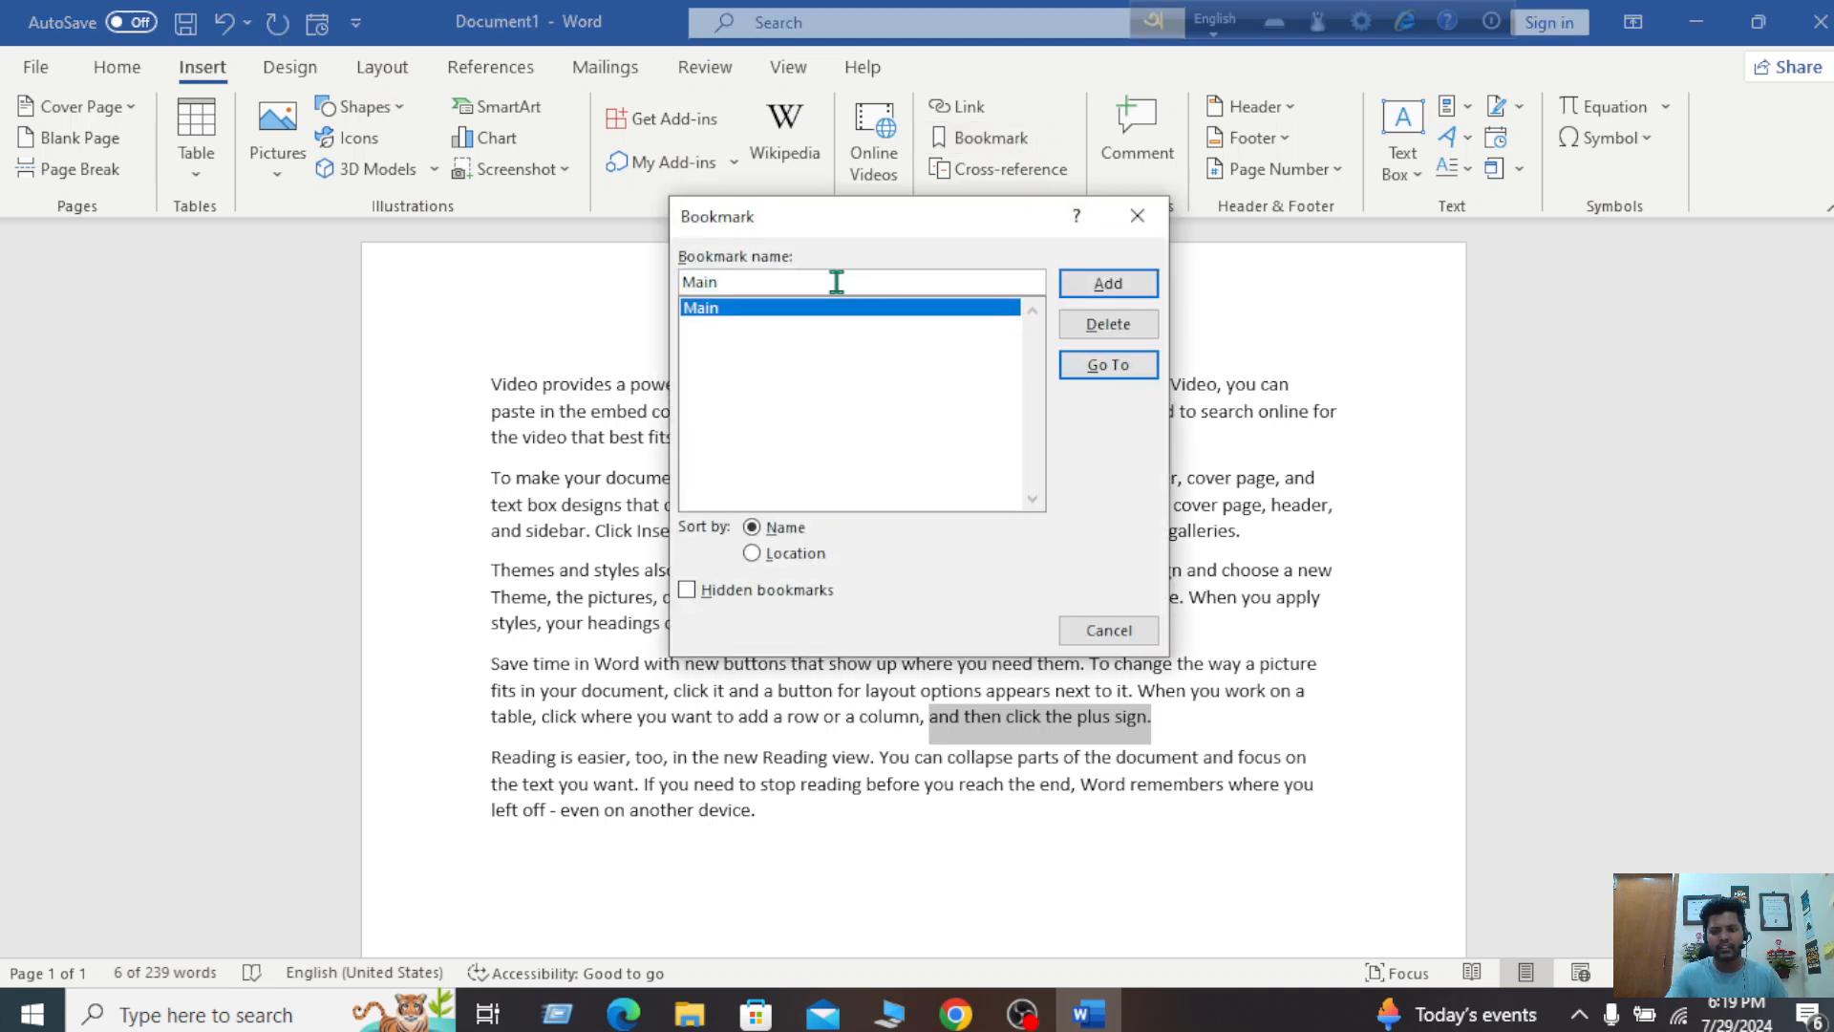
pyautogui.press('BackSpace')
pyautogui.press('BackSpace')
pyautogui.press('BackSpace')
pyautogui.press('BackSpace')
pyautogui.write('A')
pyautogui.click(1105, 299)
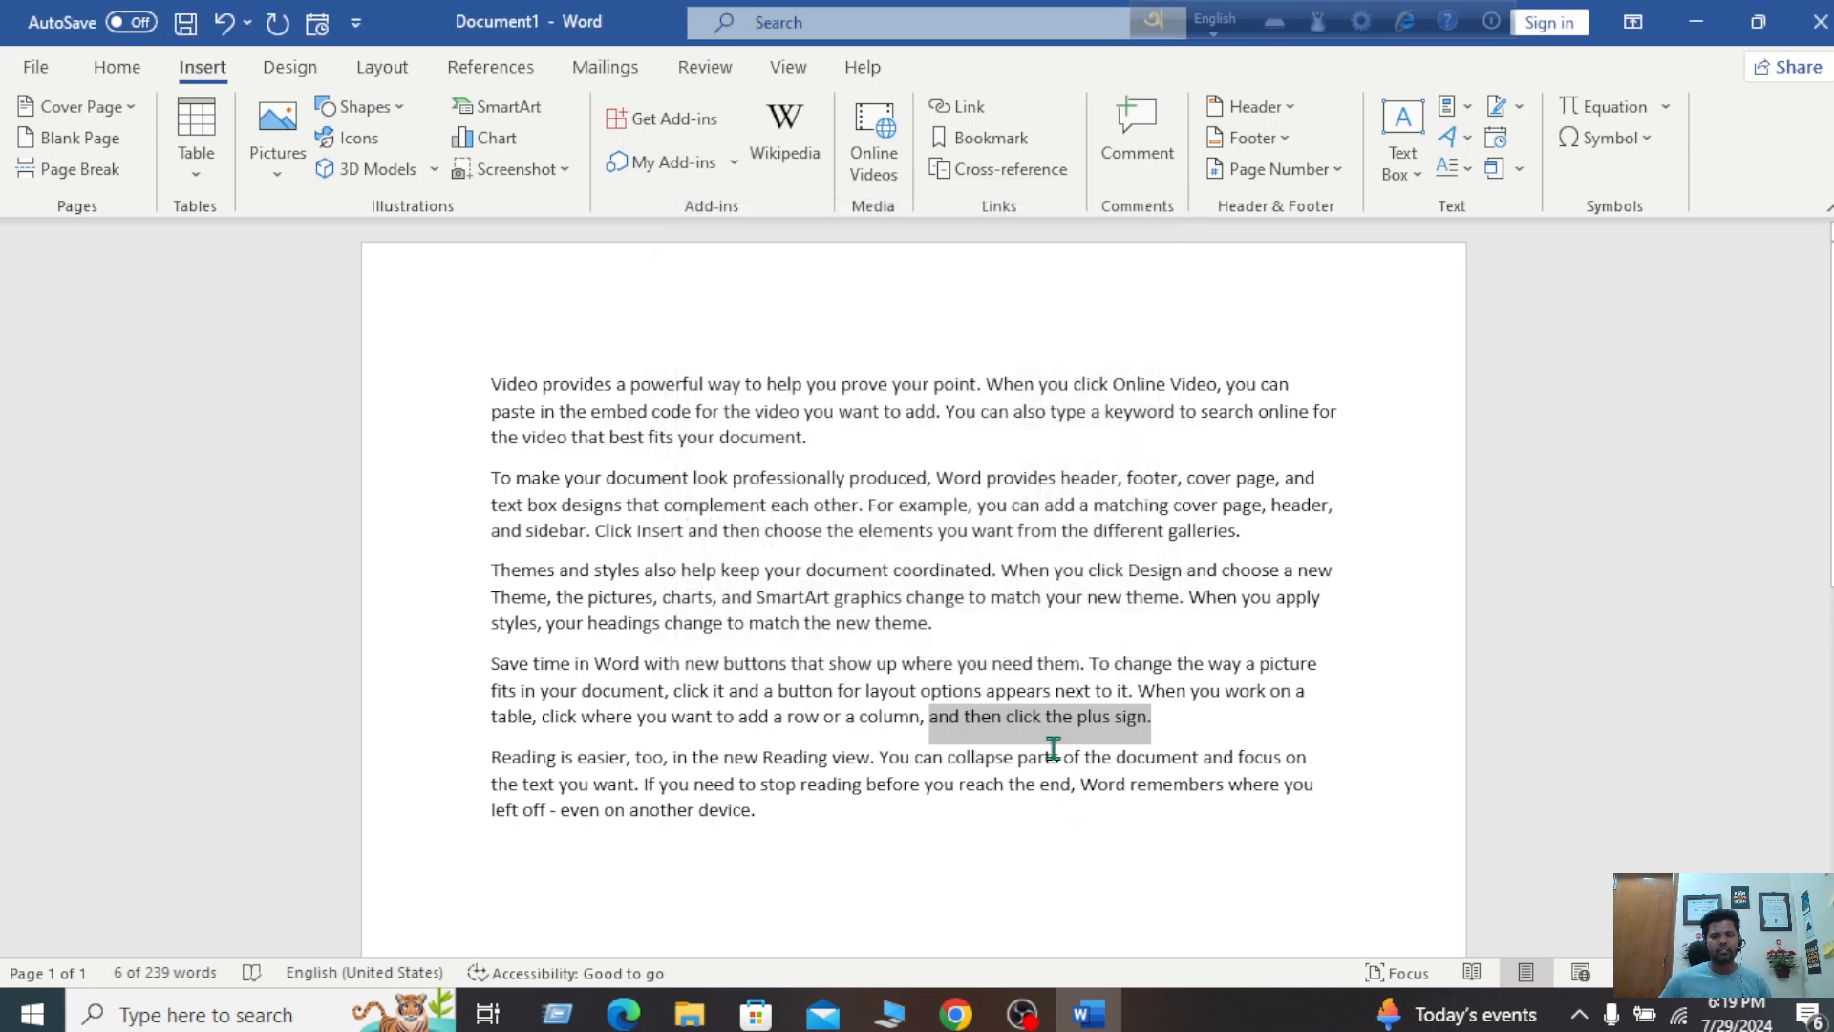
# Step: Bookmark the phrase "Reading is easier, too," at the start of the last paragraph as B
pyautogui.moveTo(672, 760); pyautogui.dragTo(471, 754)
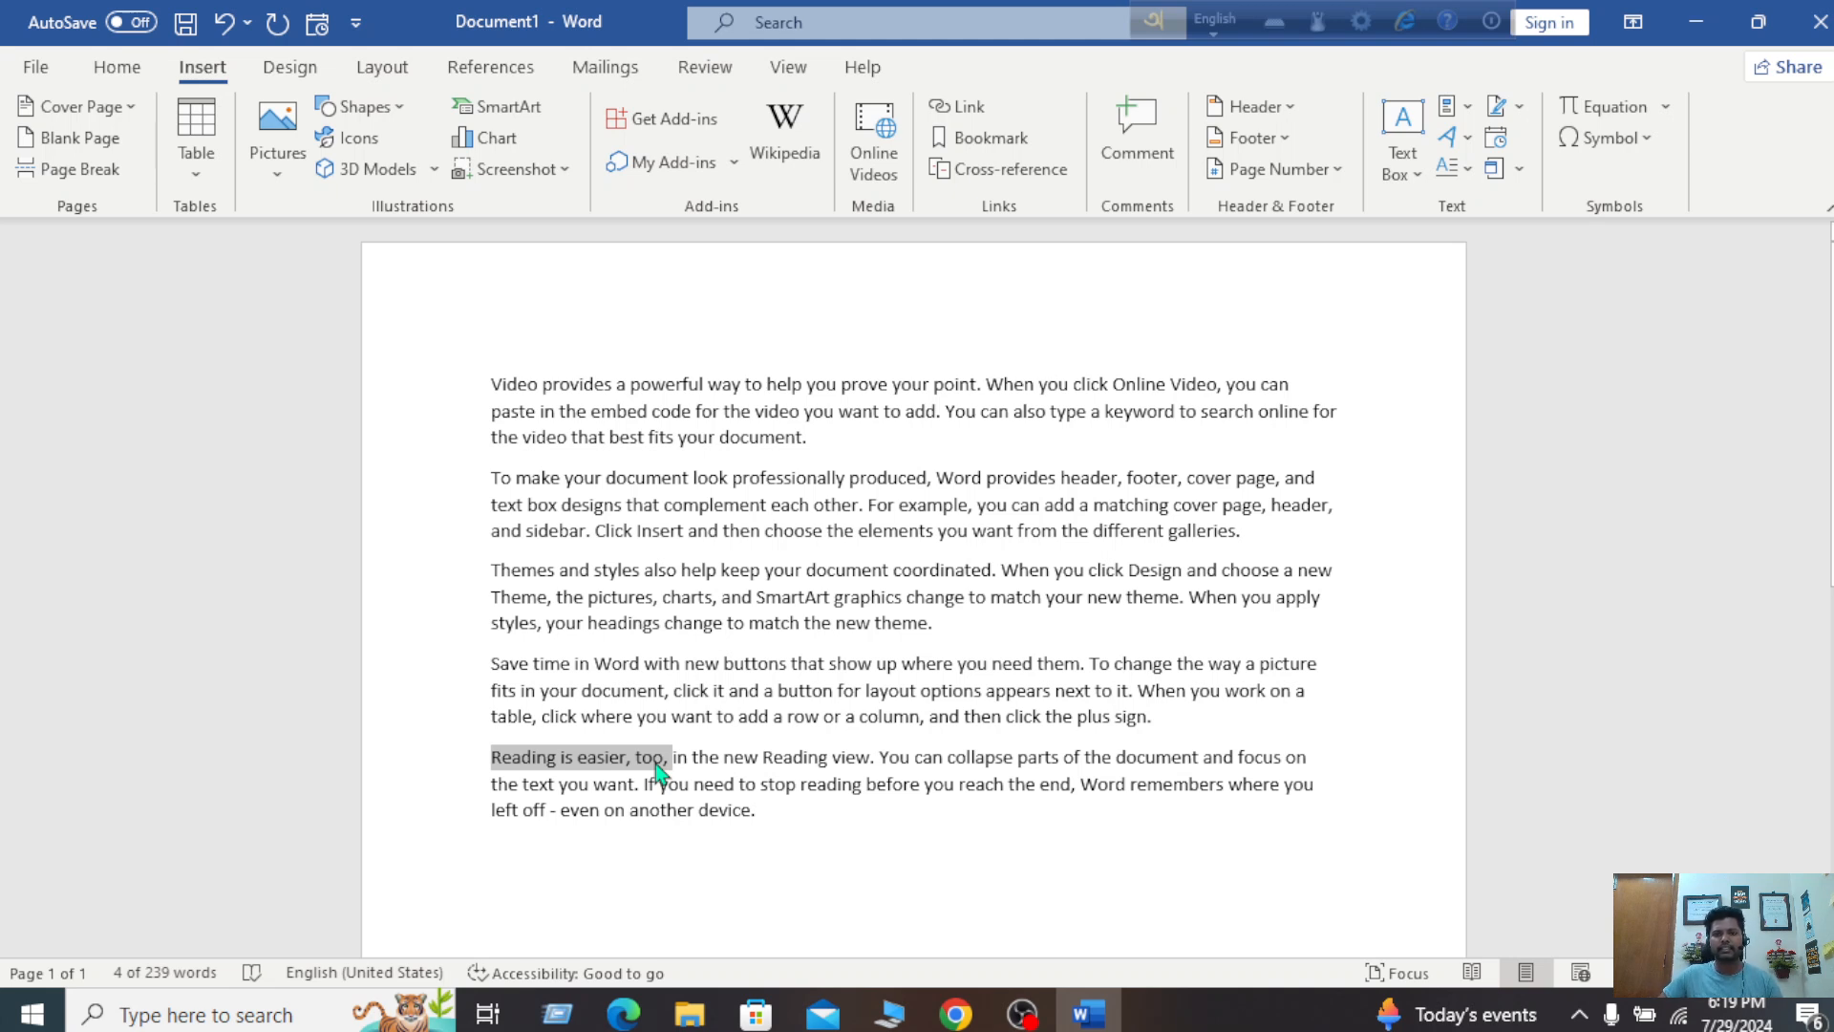
pyautogui.click(975, 142)
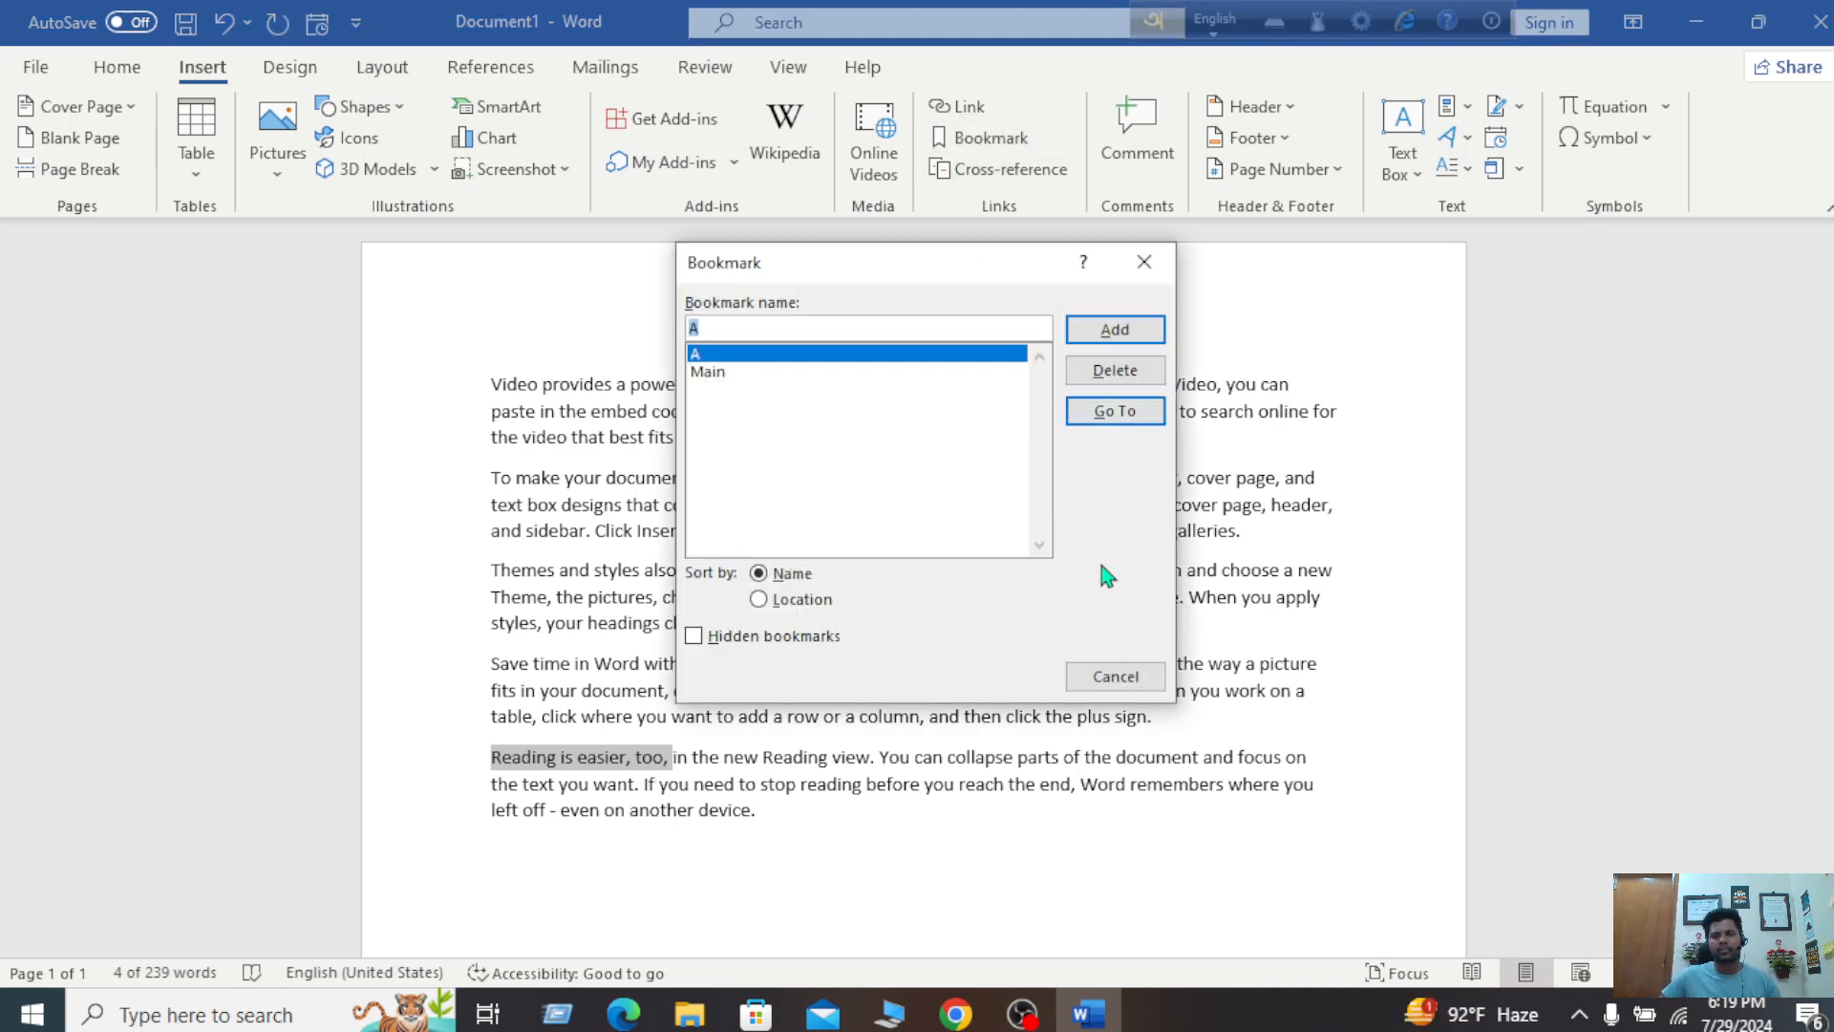
pyautogui.click(888, 333)
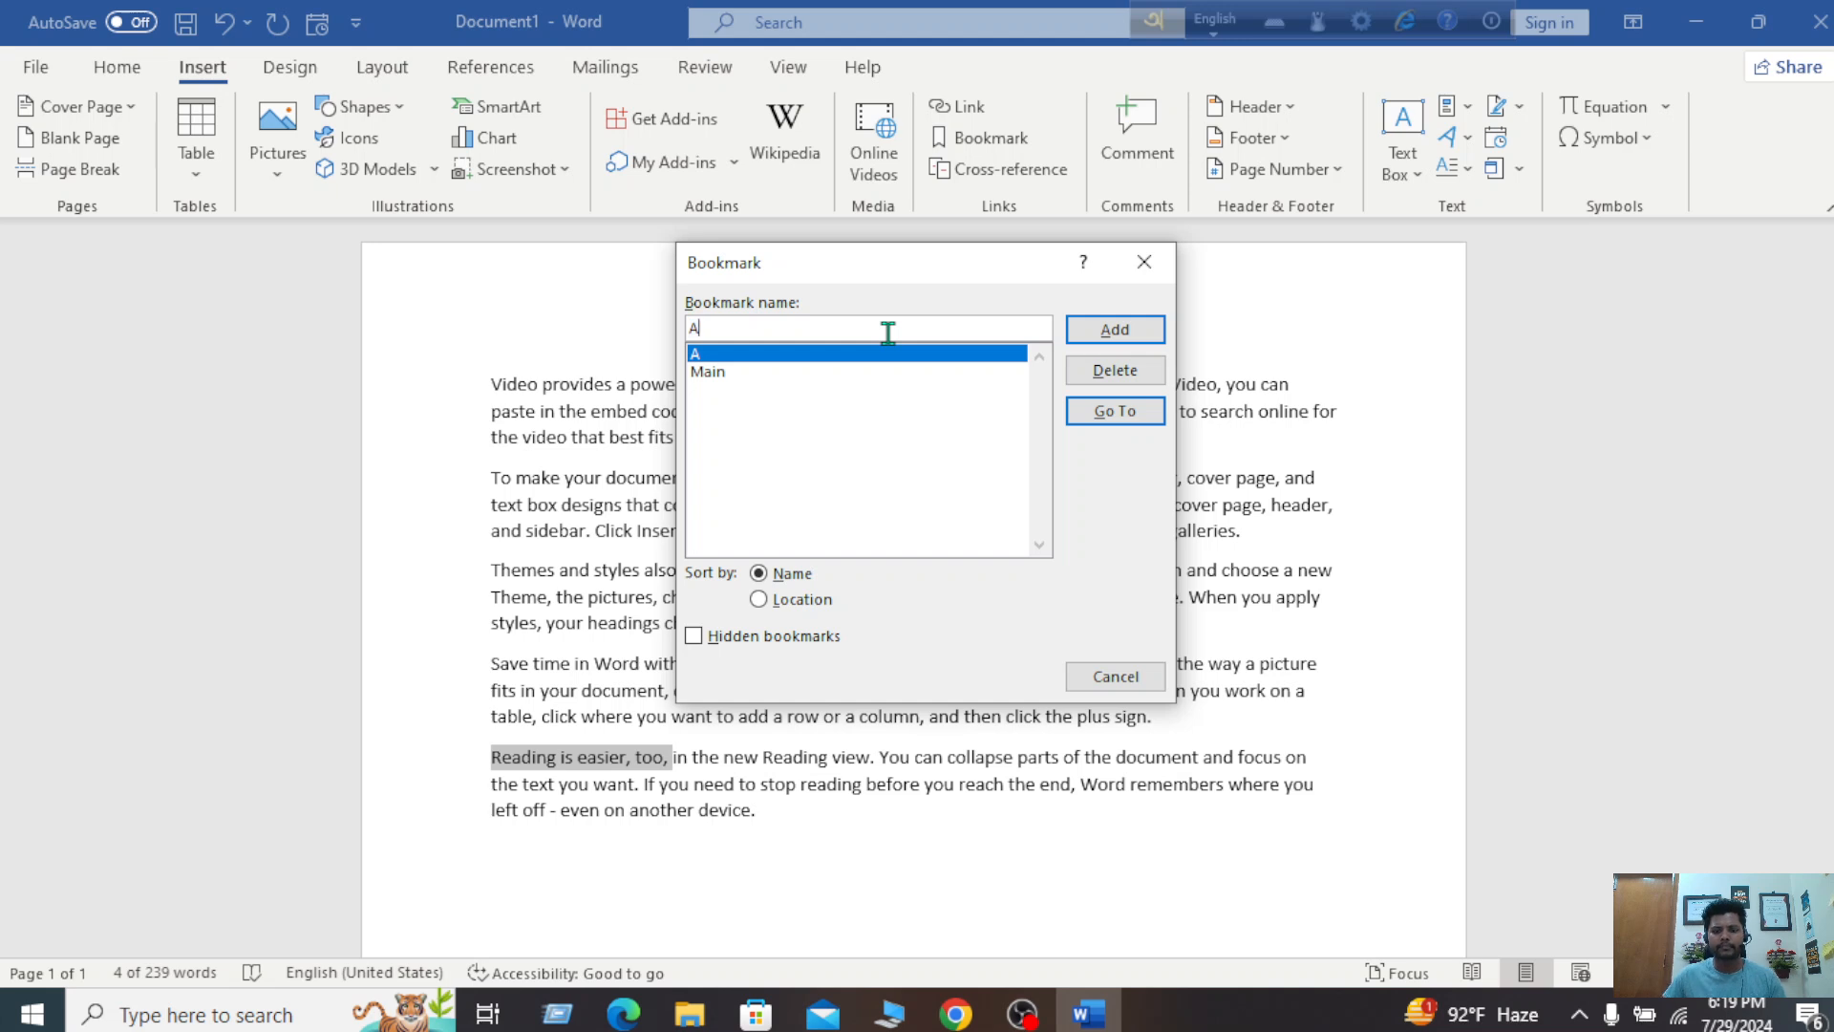
pyautogui.press('BackSpace')
pyautogui.write('B')
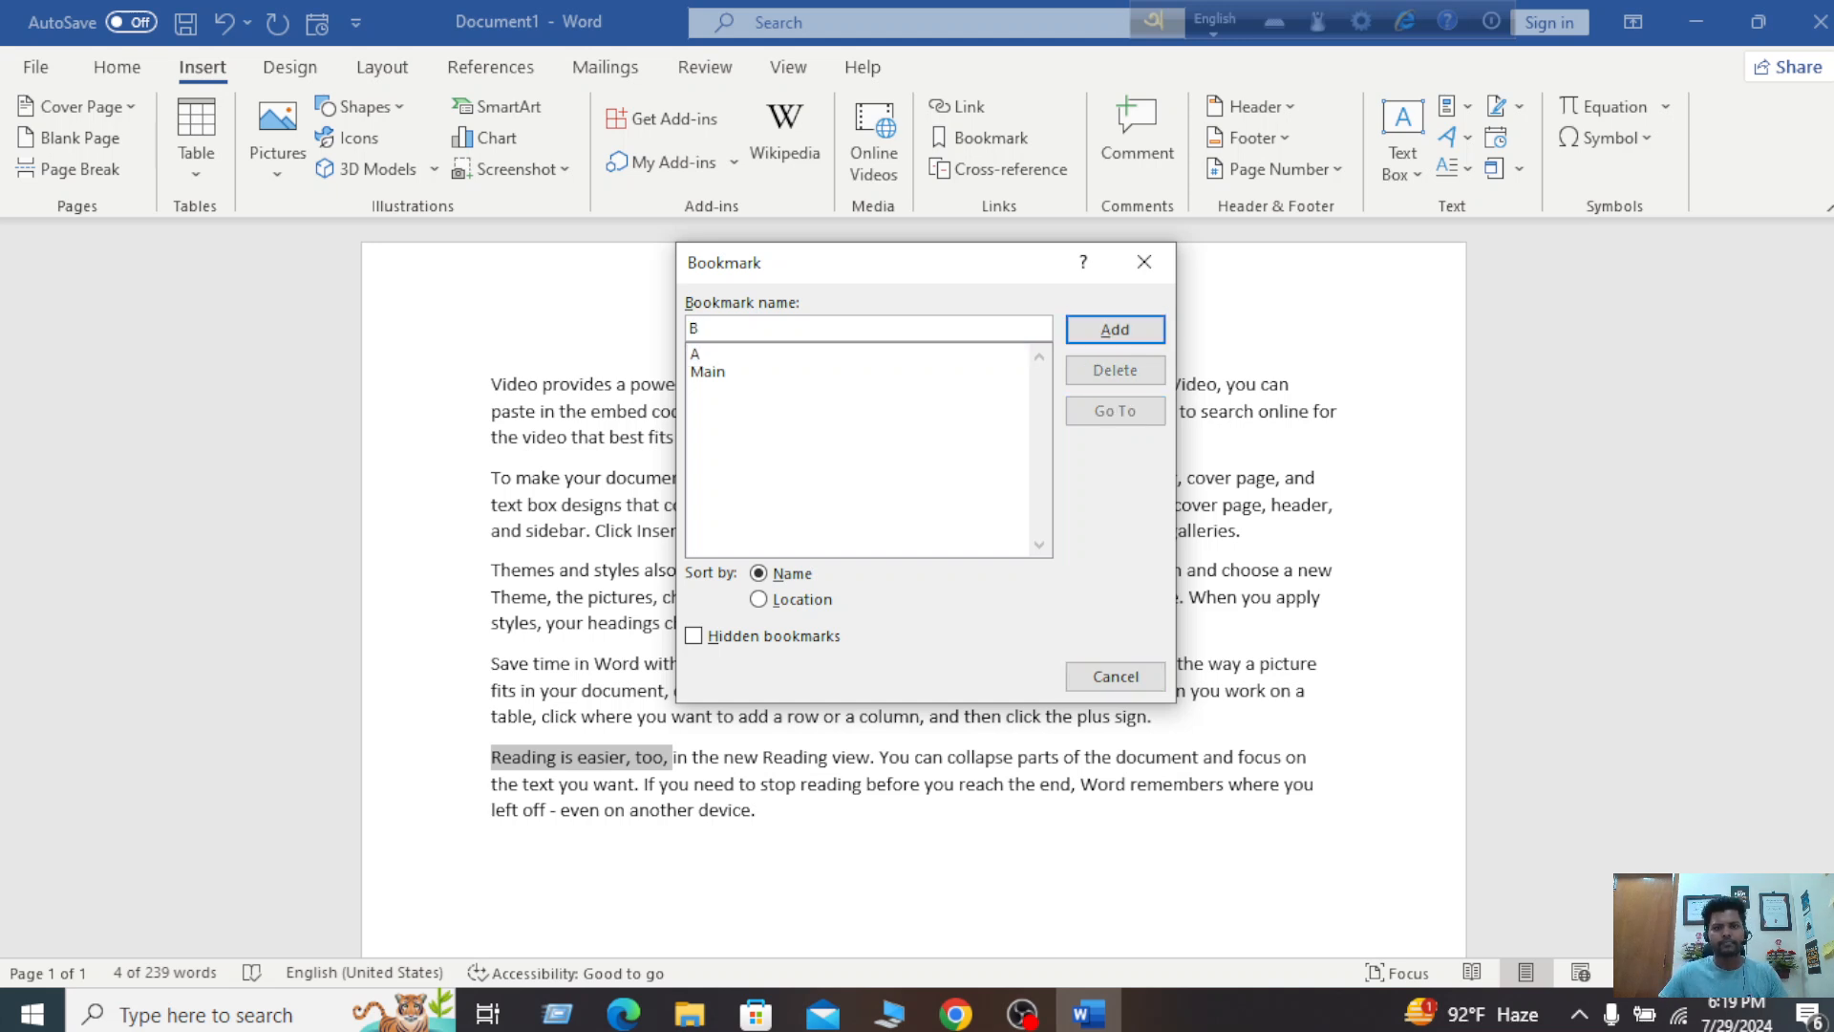
pyautogui.click(1115, 329)
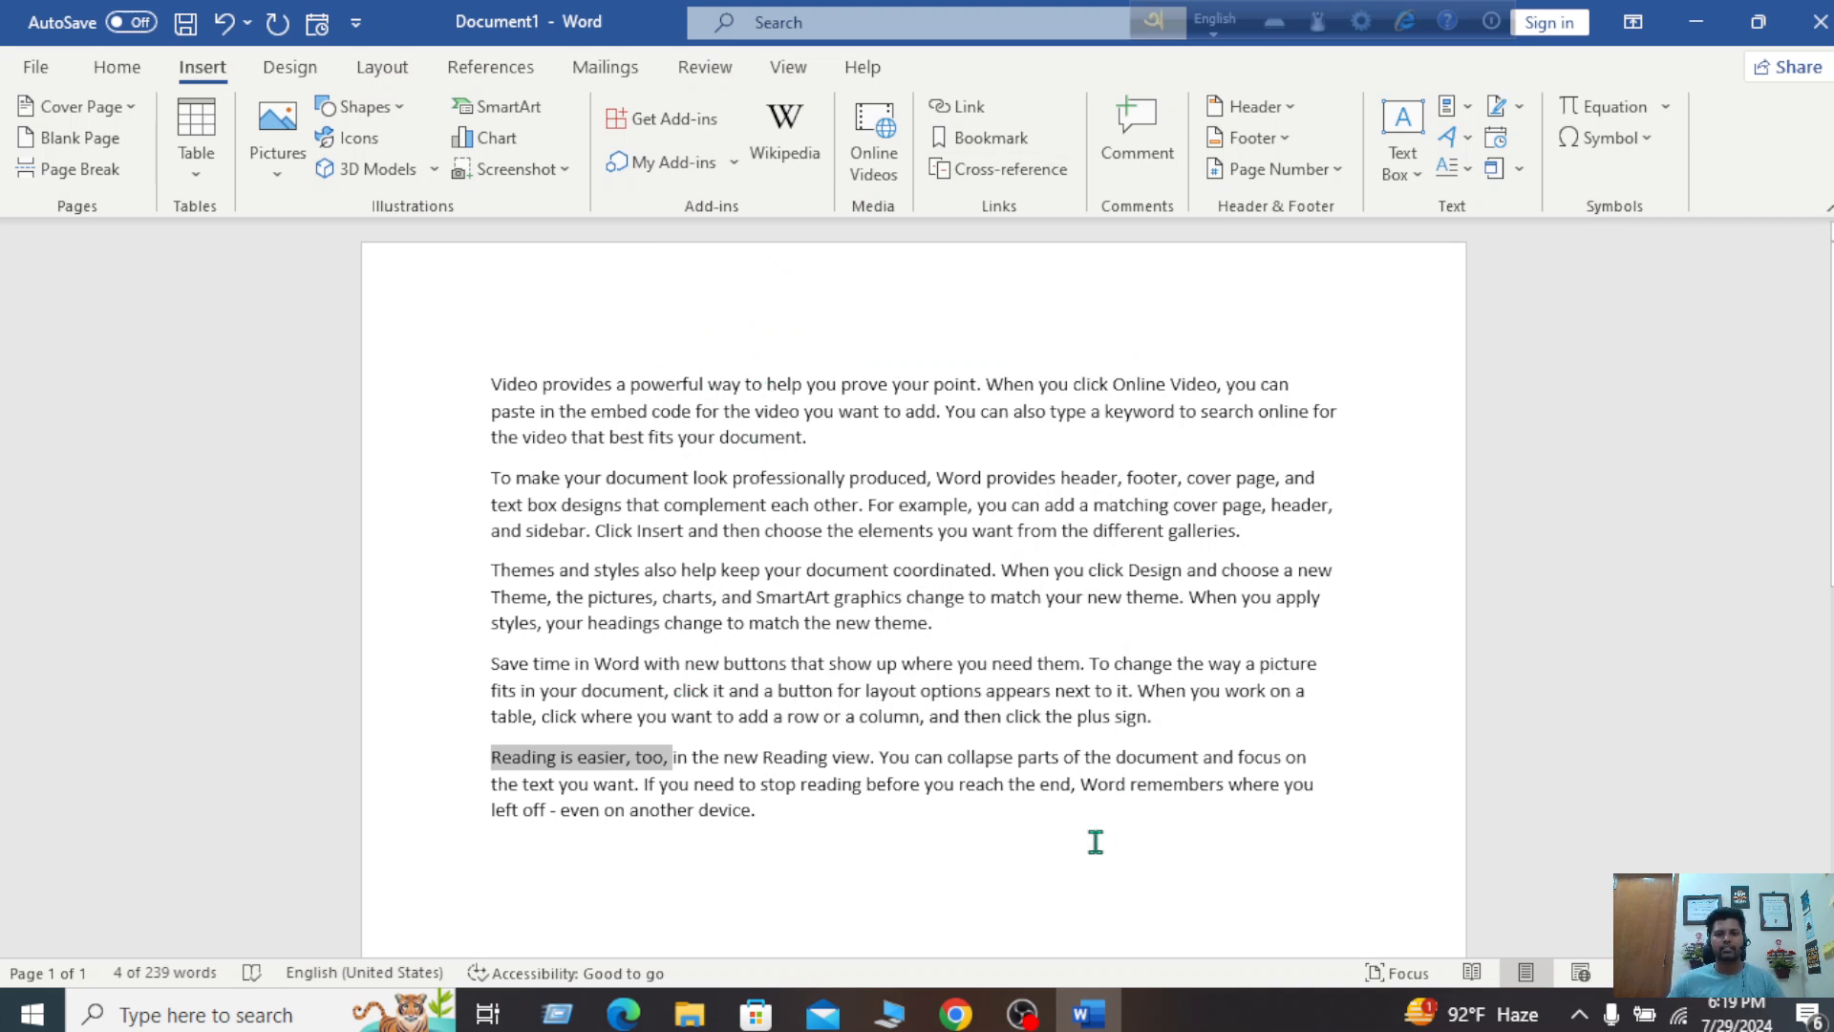
# Step: Insert blank pages after the last paragraph to extend the document to nine pages
pyautogui.click(946, 826)
pyautogui.click(125, 143)
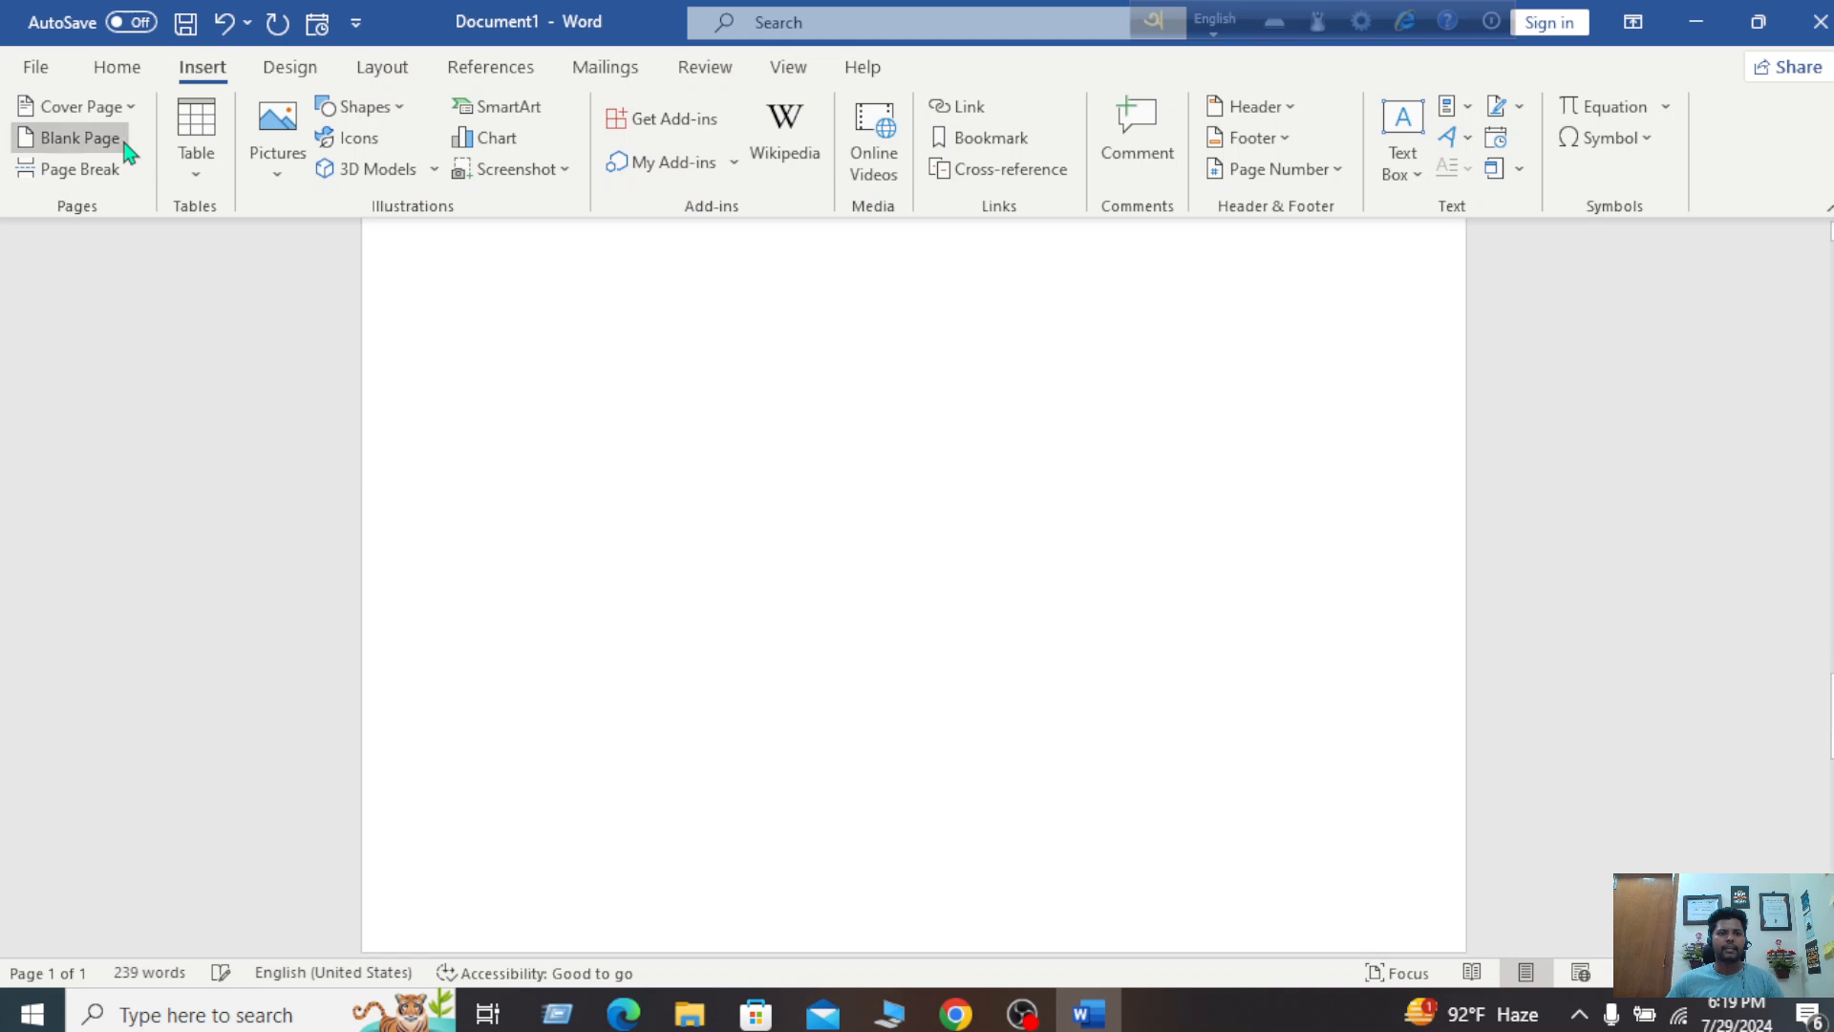
pyautogui.scroll(-6, 1122, 622)
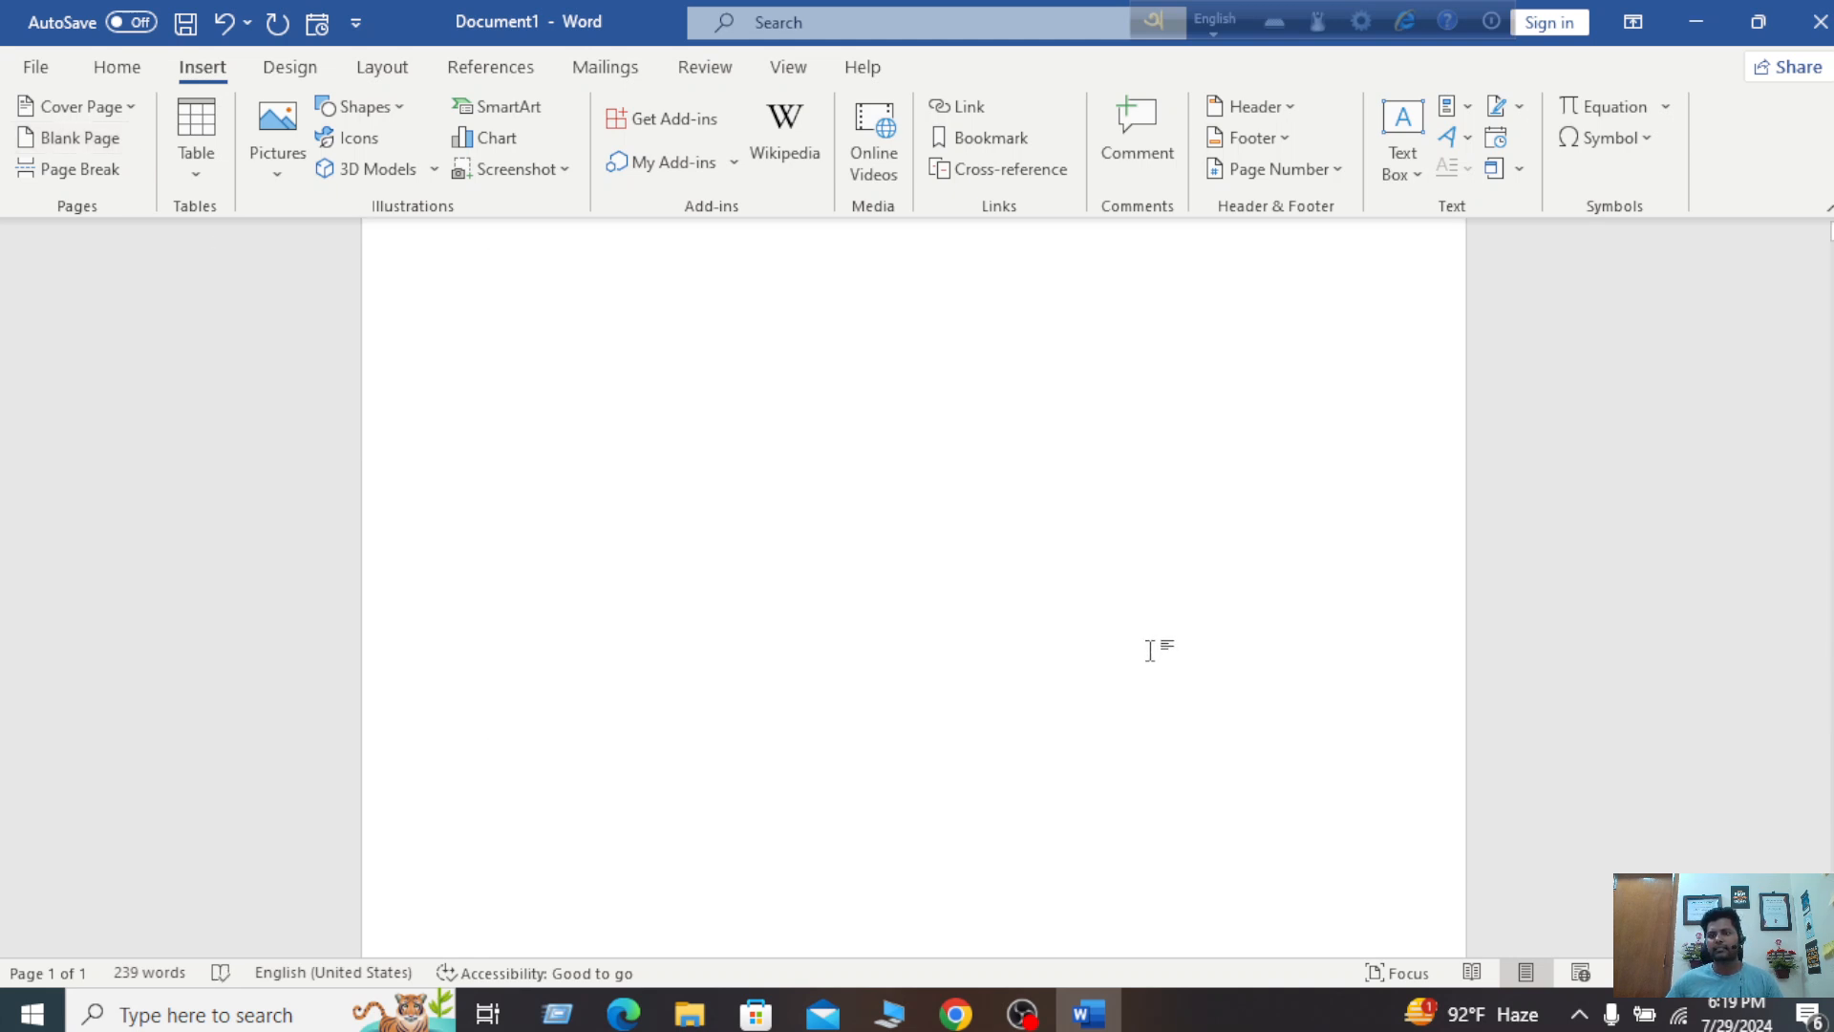
pyautogui.scroll(5, 1146, 649)
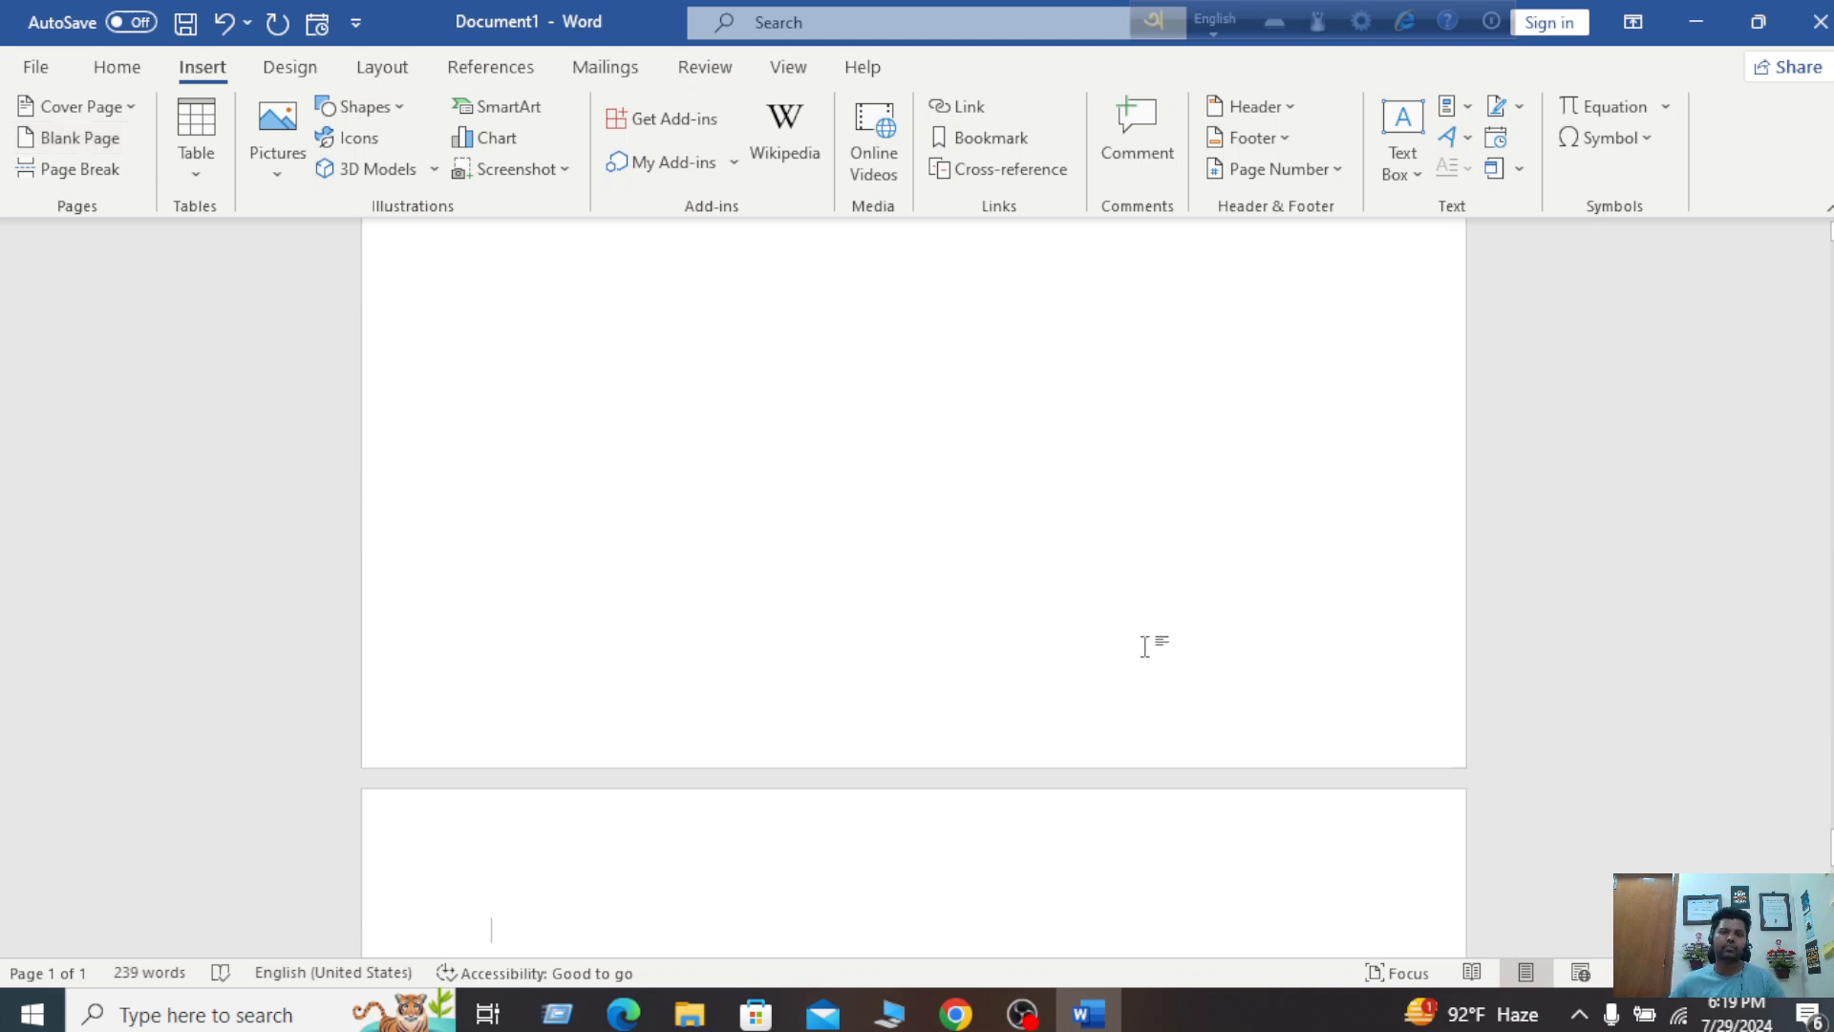
pyautogui.scroll(-5, 984, 478)
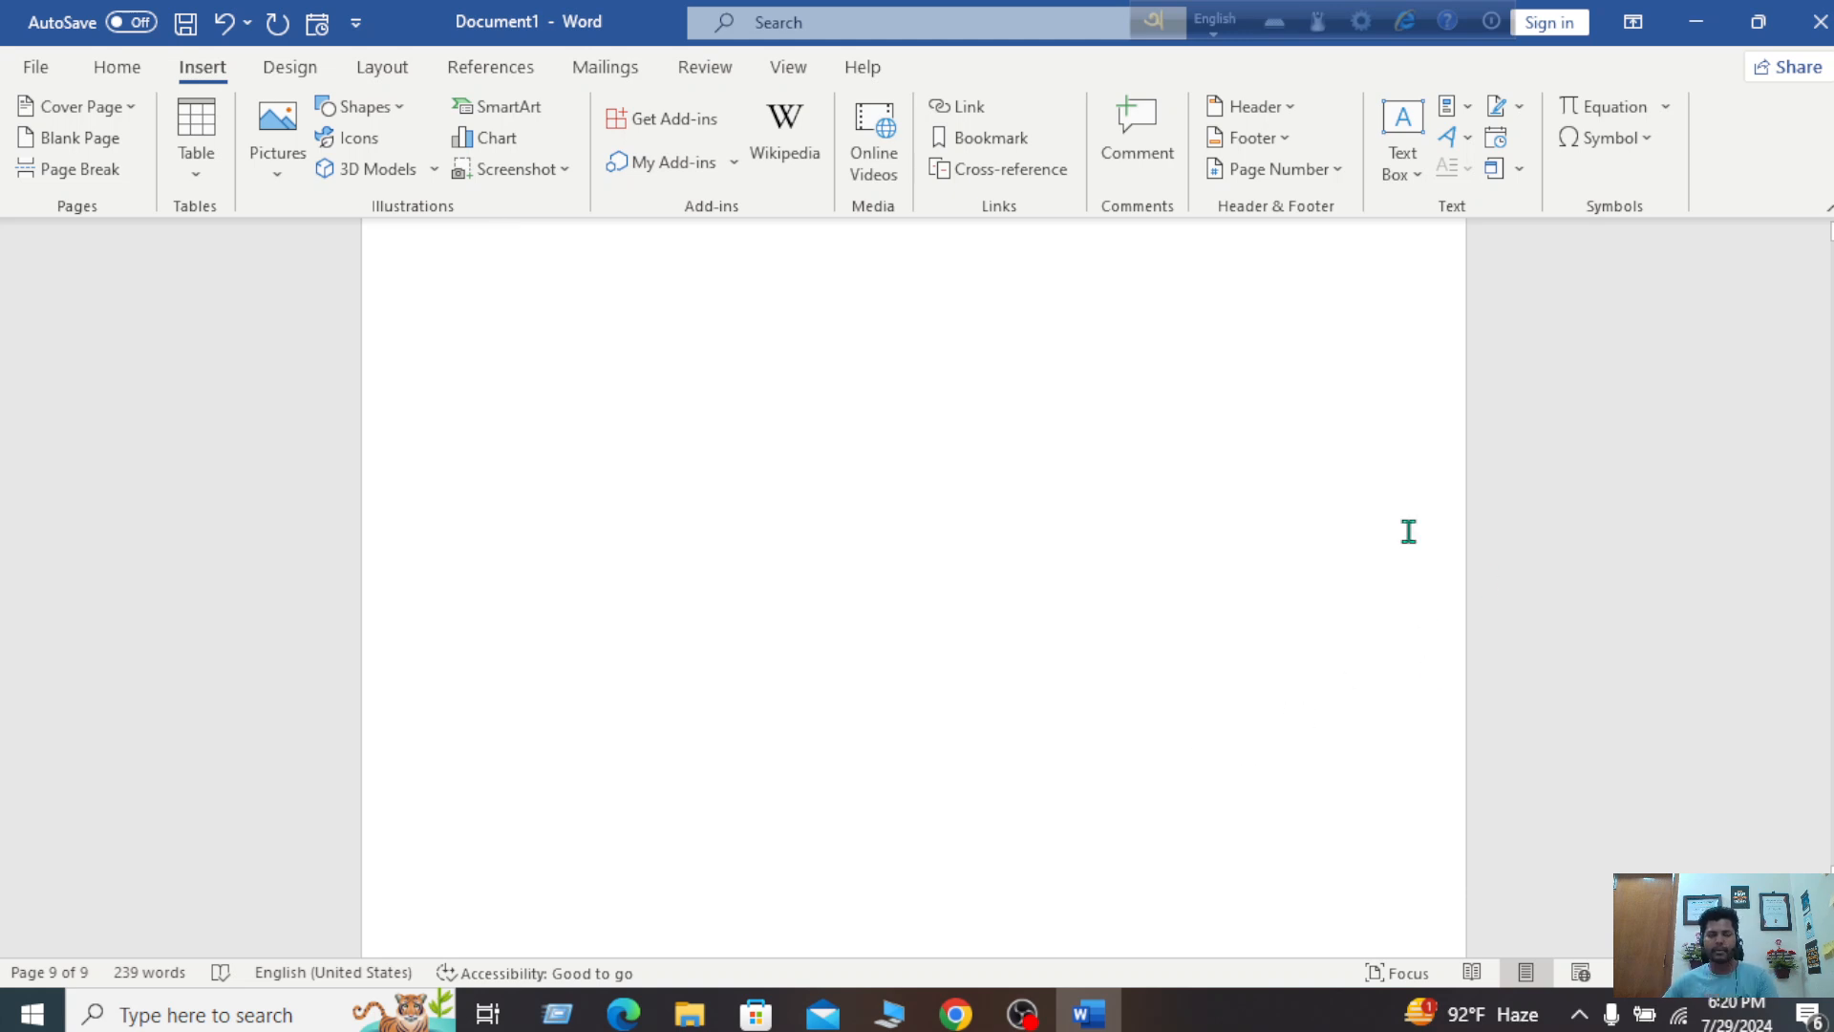
# Step: Go to the bookmark Main from page 9 using the Bookmark dialog, and close the dialog
pyautogui.click(950, 143)
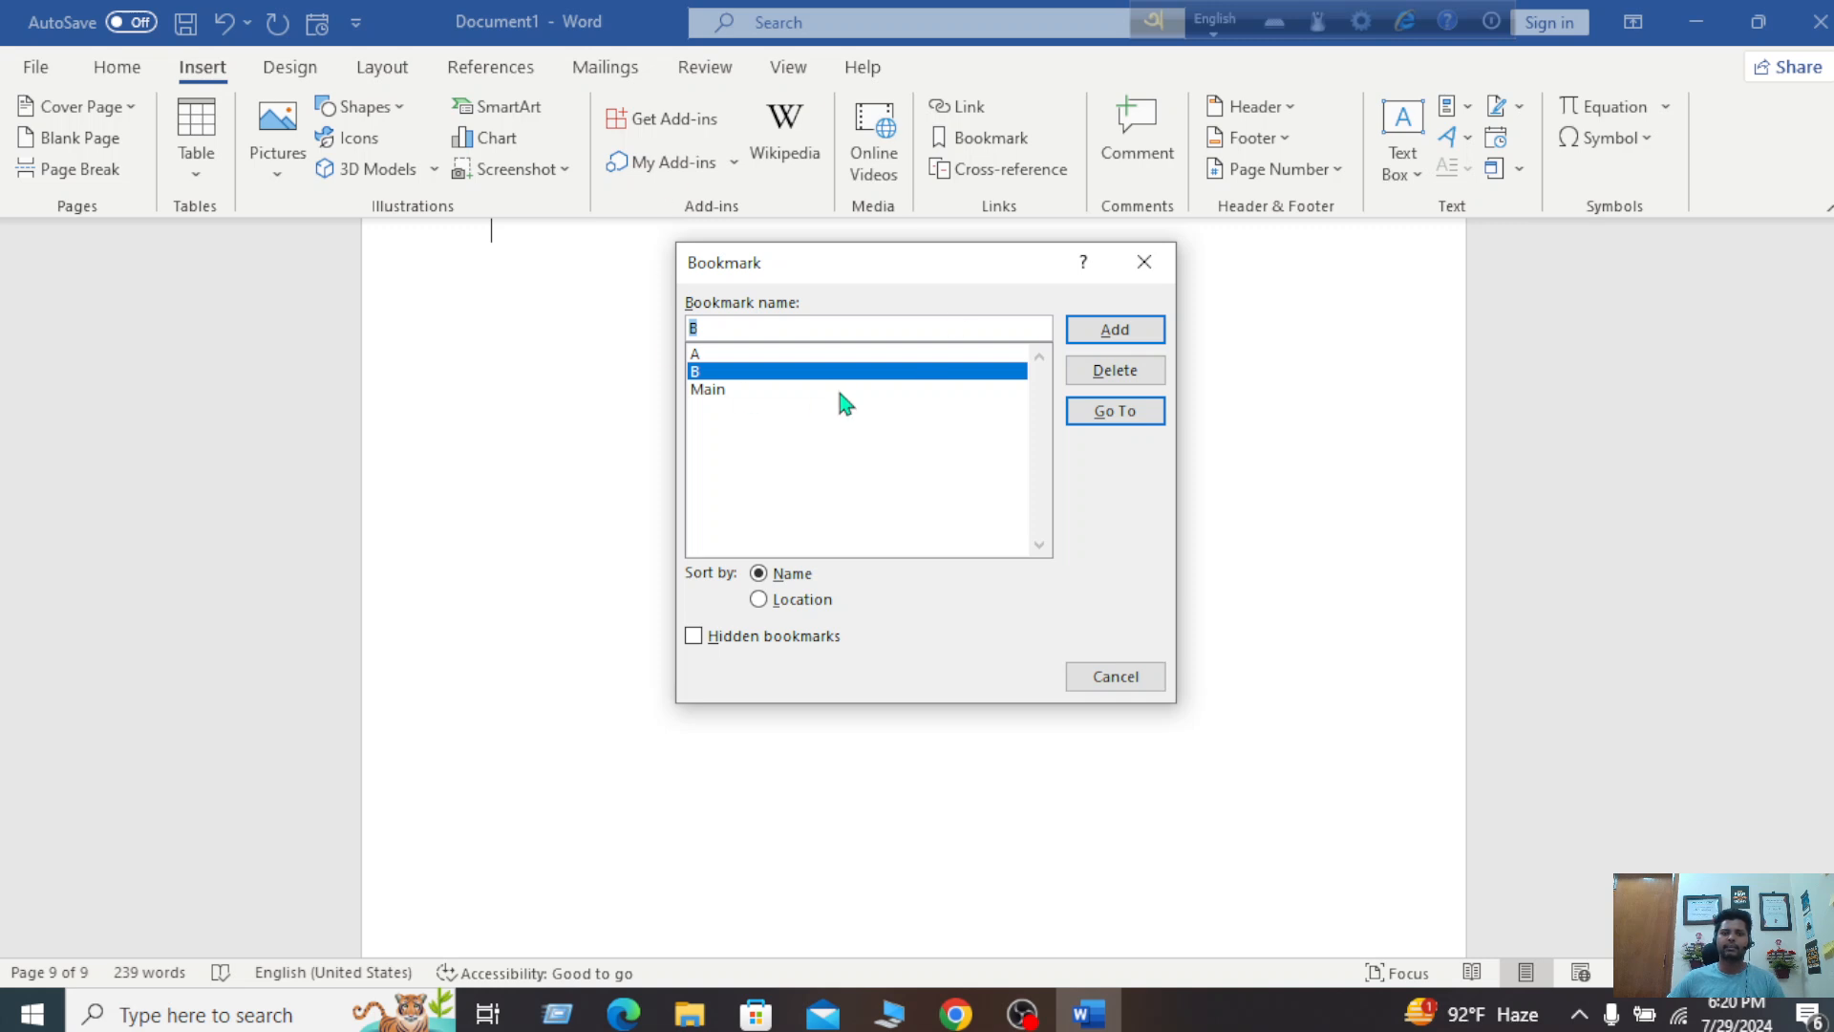
pyautogui.click(1144, 262)
pyautogui.click(979, 139)
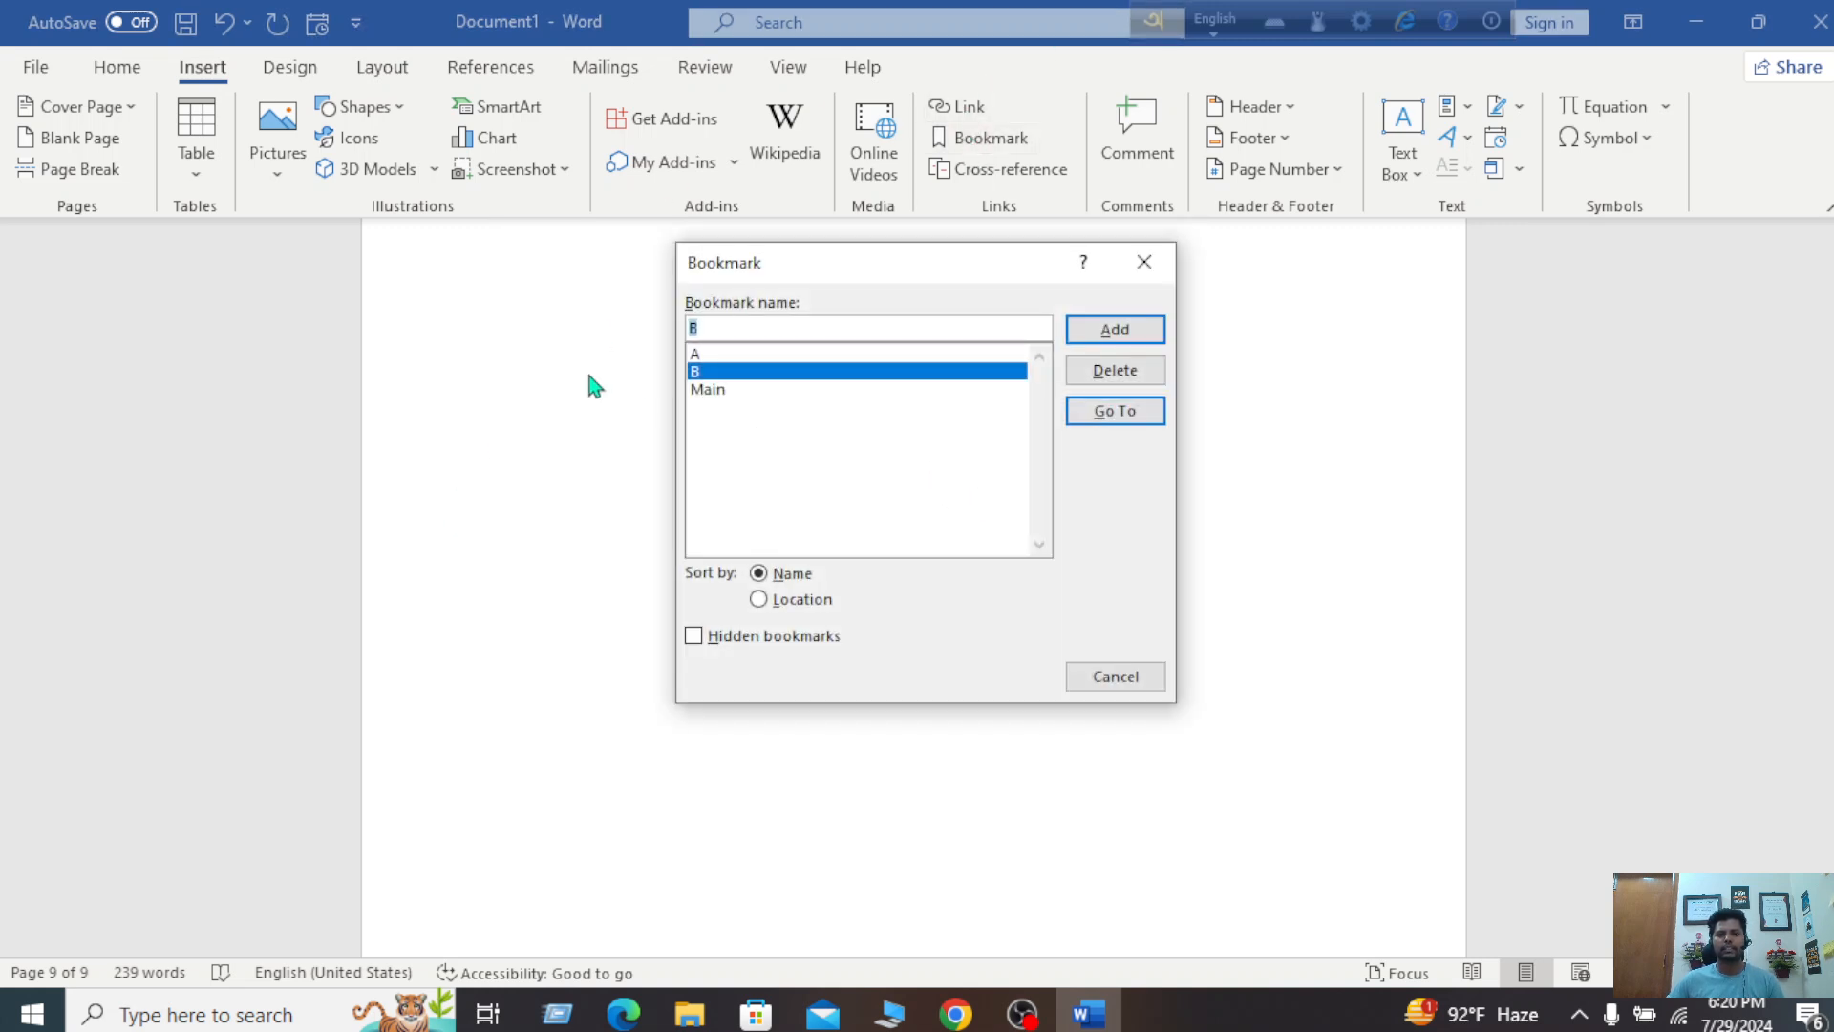
pyautogui.click(707, 391)
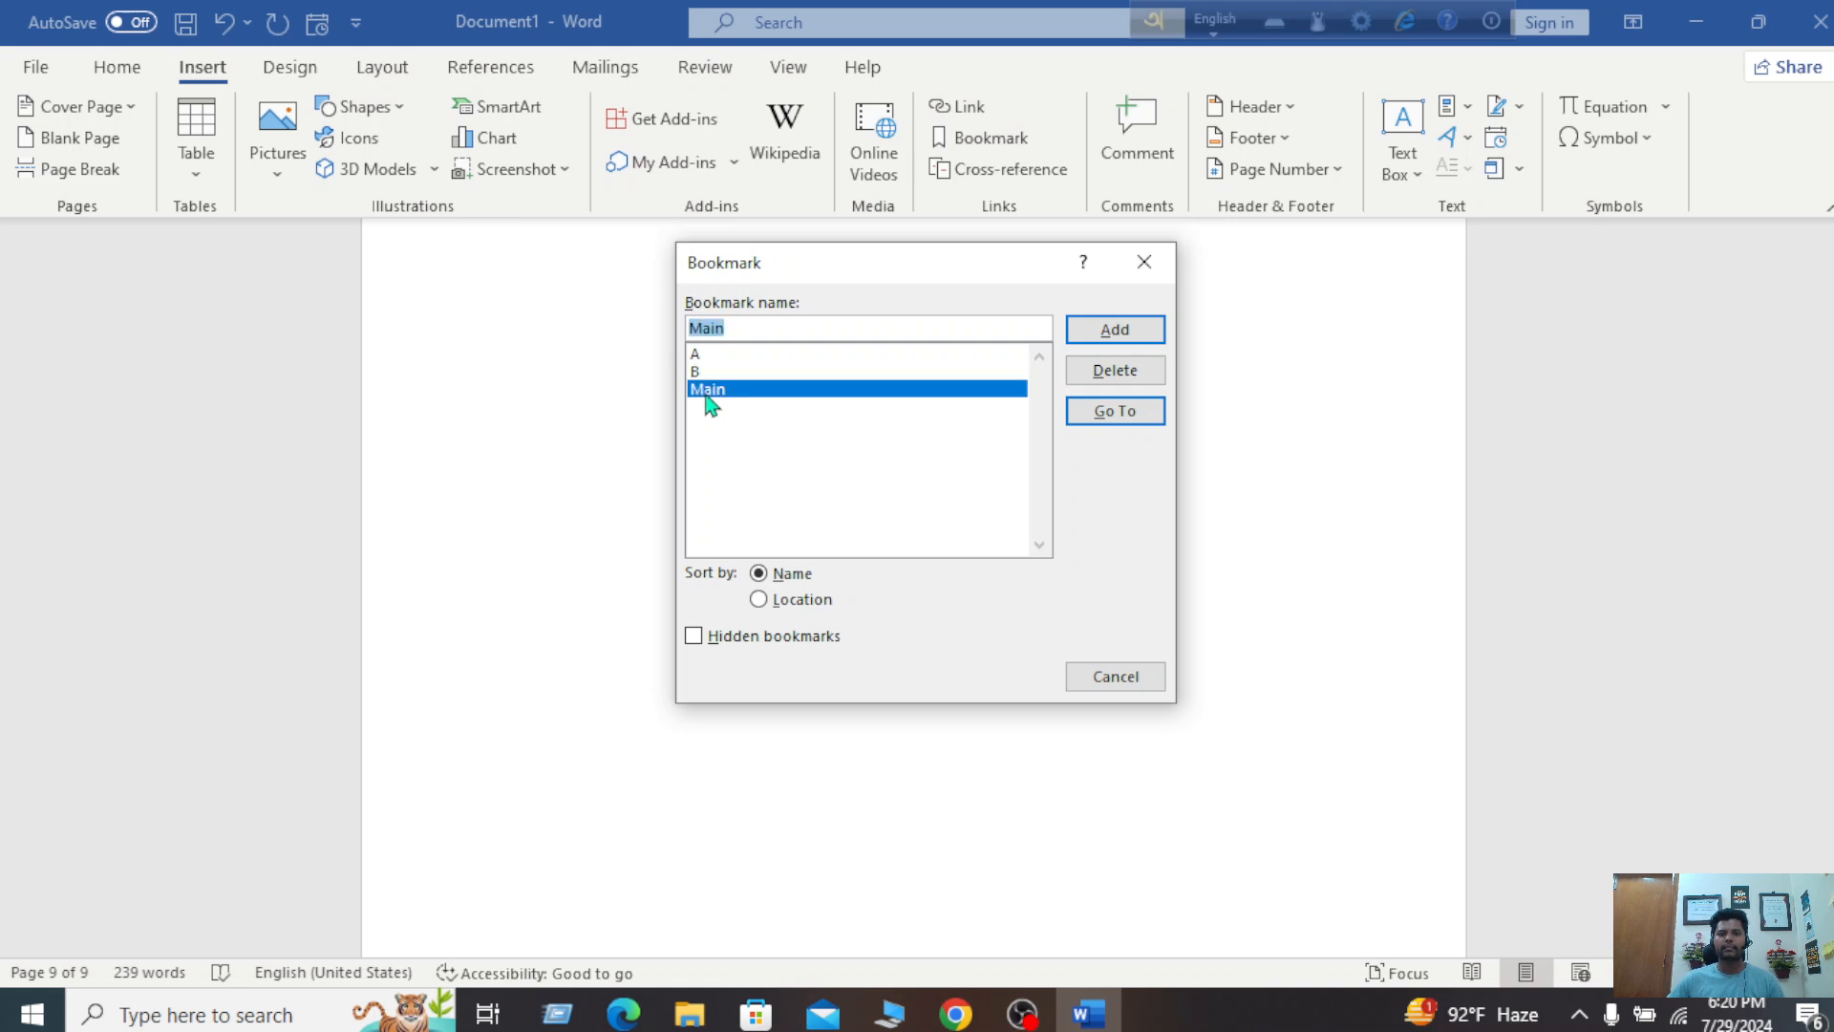
pyautogui.click(1094, 408)
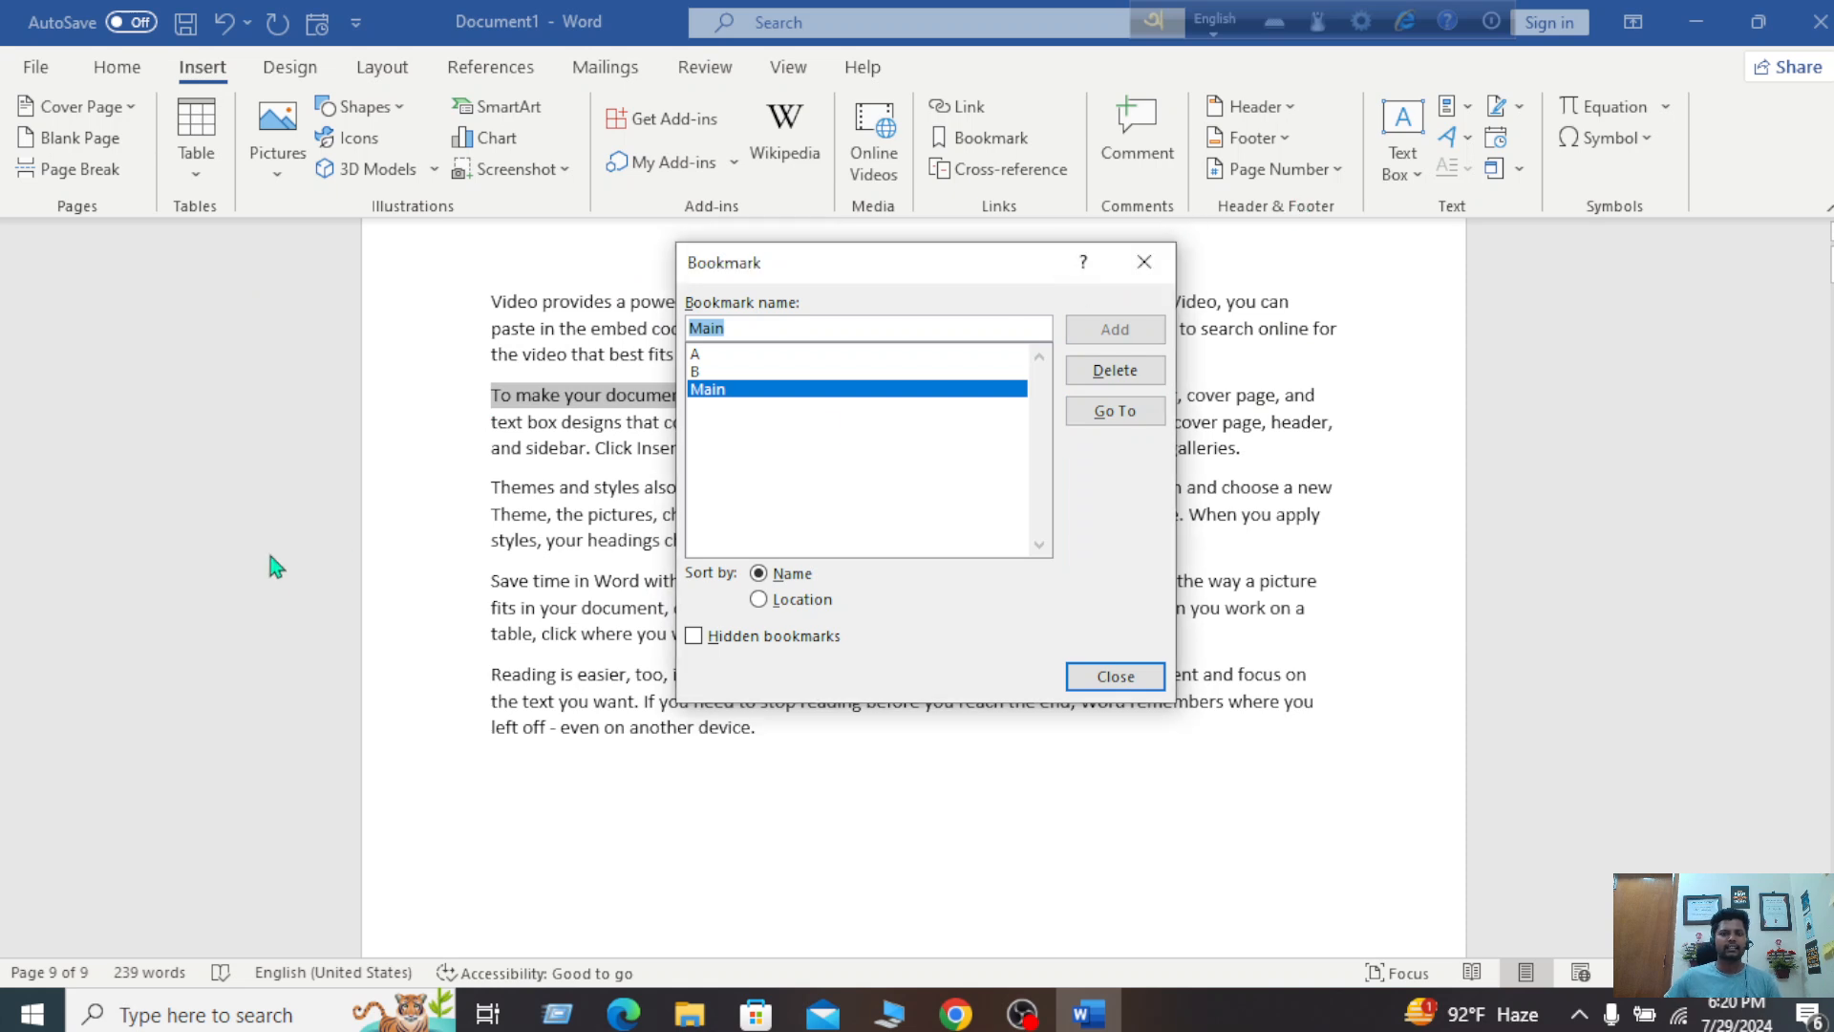
pyautogui.click(1143, 261)
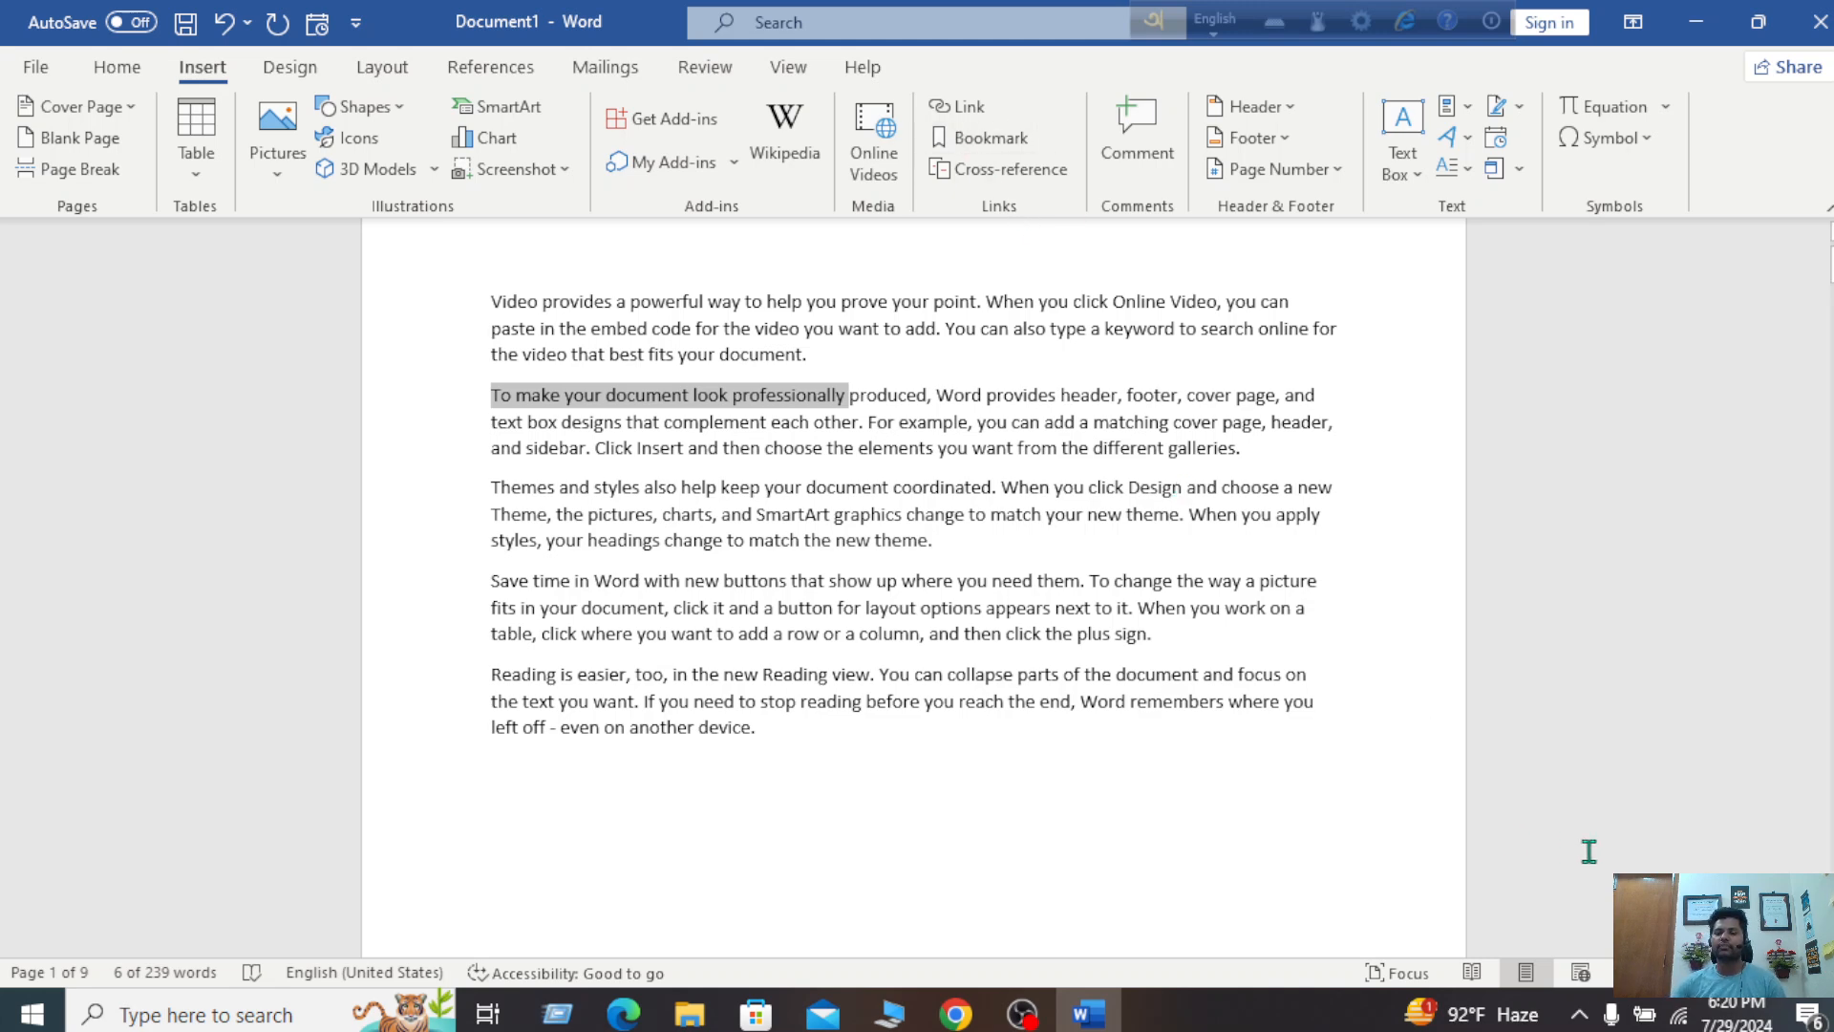
pyautogui.scroll(-2, 1591, 598)
pyautogui.scroll(-2, 1592, 598)
pyautogui.scroll(6, 1592, 598)
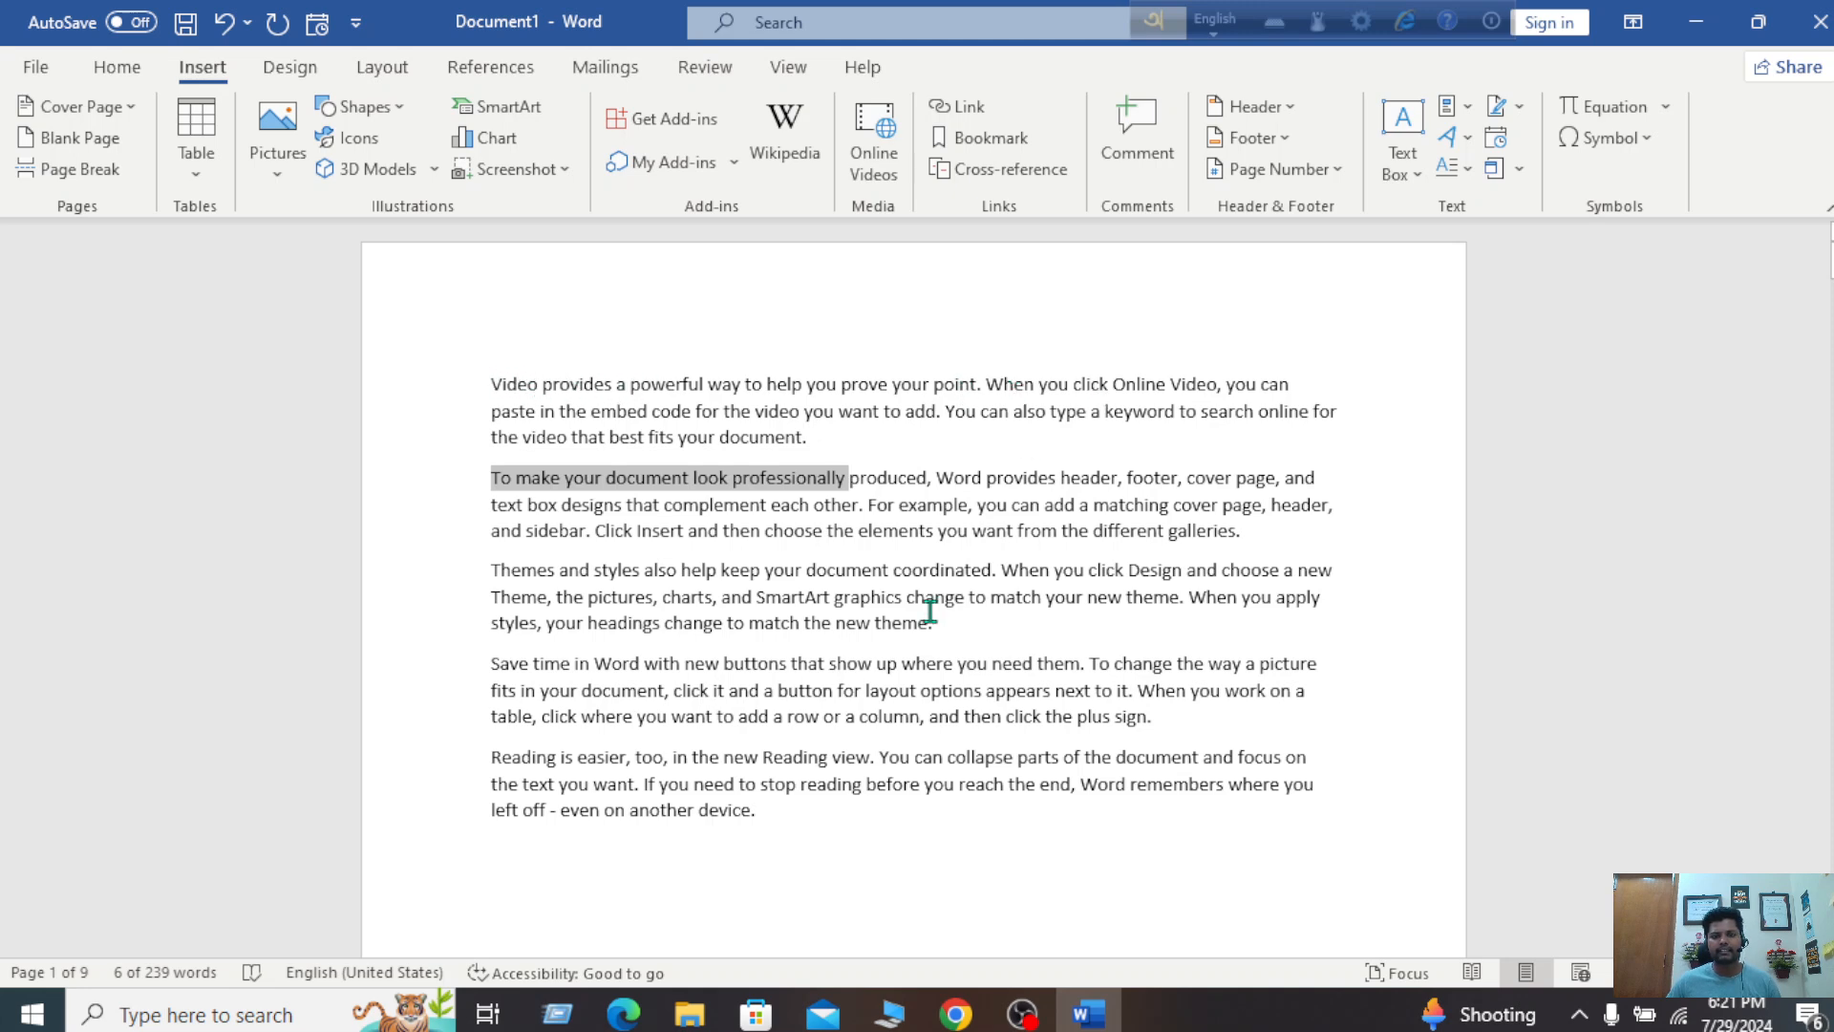
# Step: Write Video, Audio, Inamge and Text on separate lines on the blank second page
pyautogui.scroll(-3, 930, 609)
pyautogui.scroll(-10, 930, 610)
pyautogui.click(603, 468)
pyautogui.scroll(1, 603, 468)
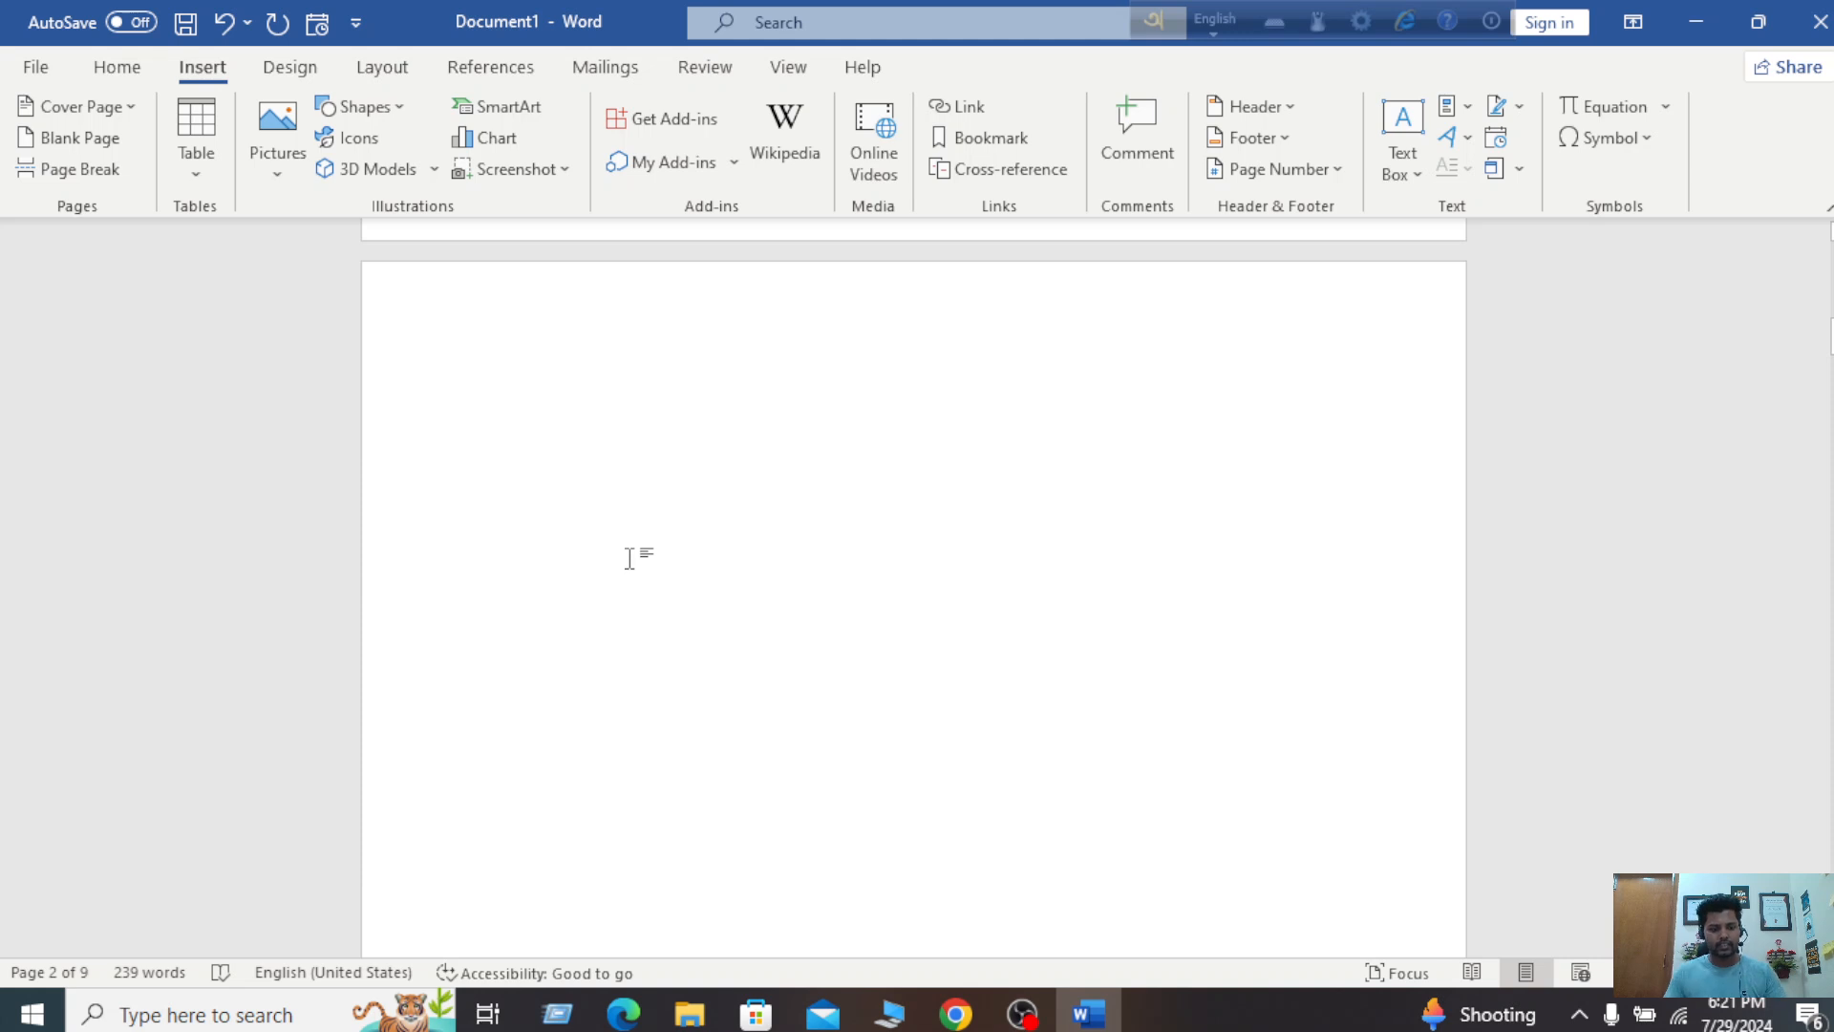
pyautogui.write('Video ')
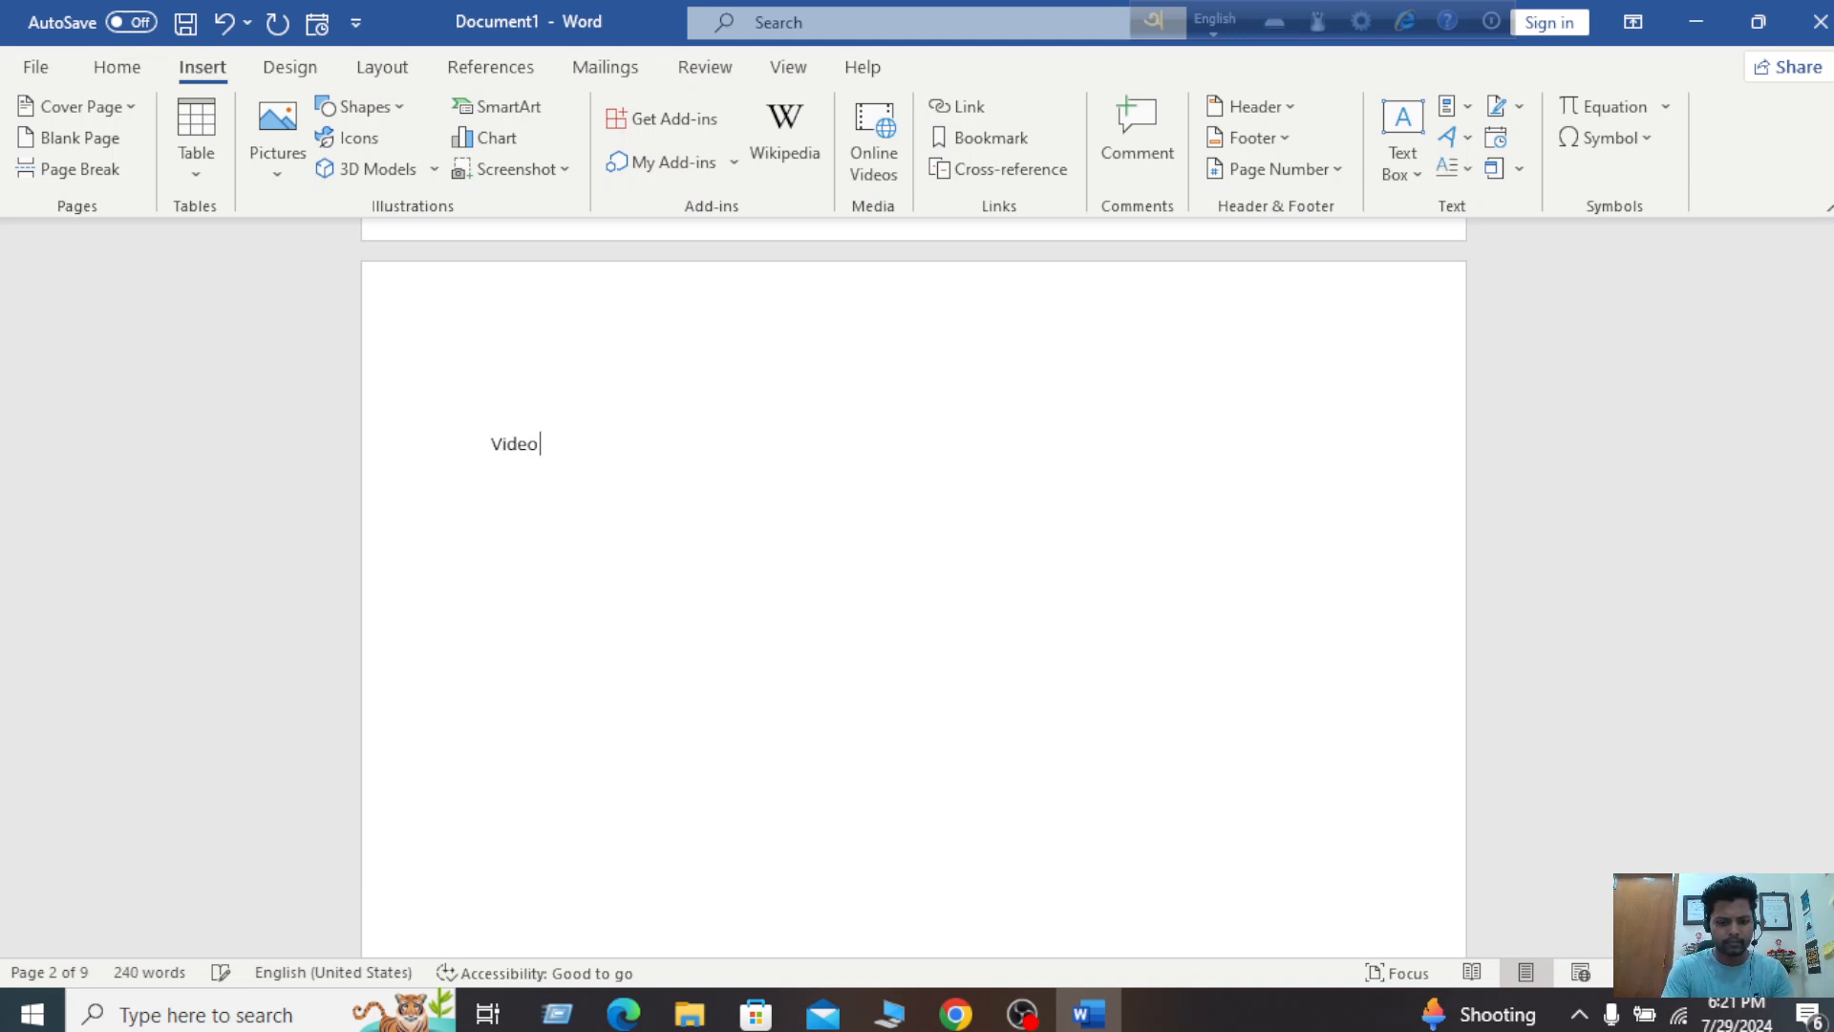
pyautogui.write('Audio')
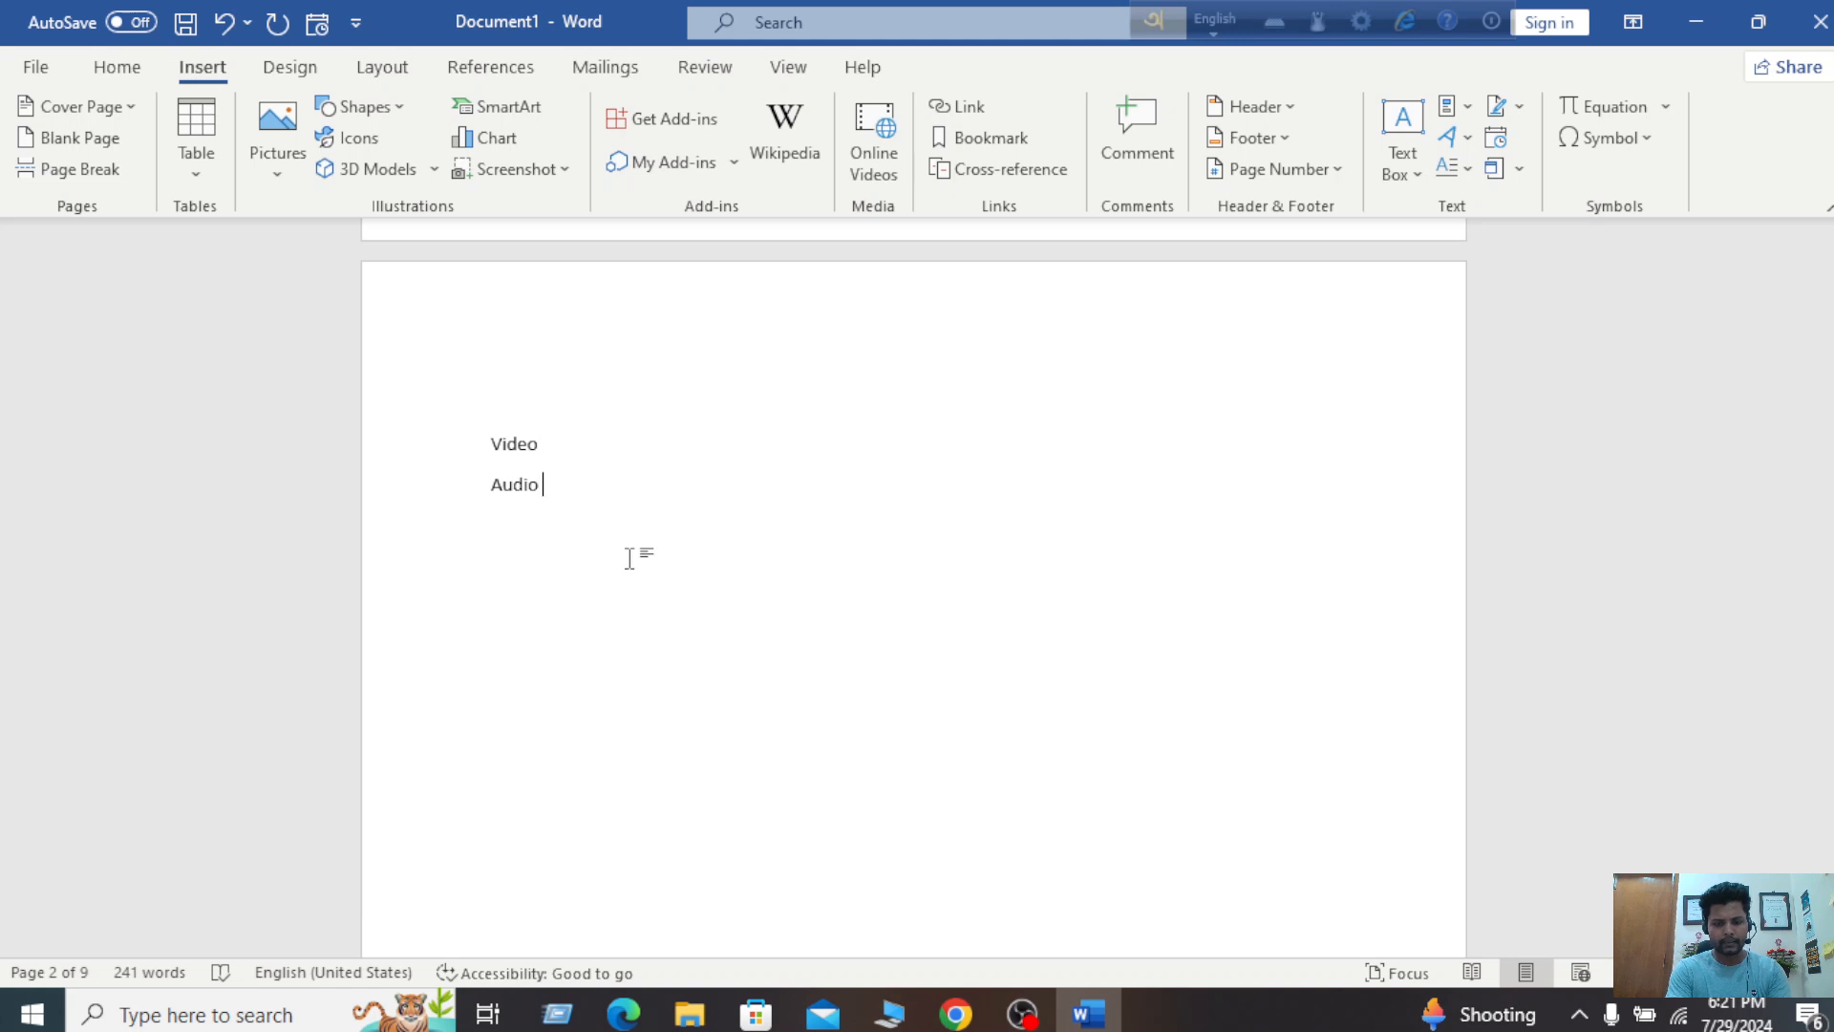
pyautogui.press('Return')
pyautogui.write('Inamge')
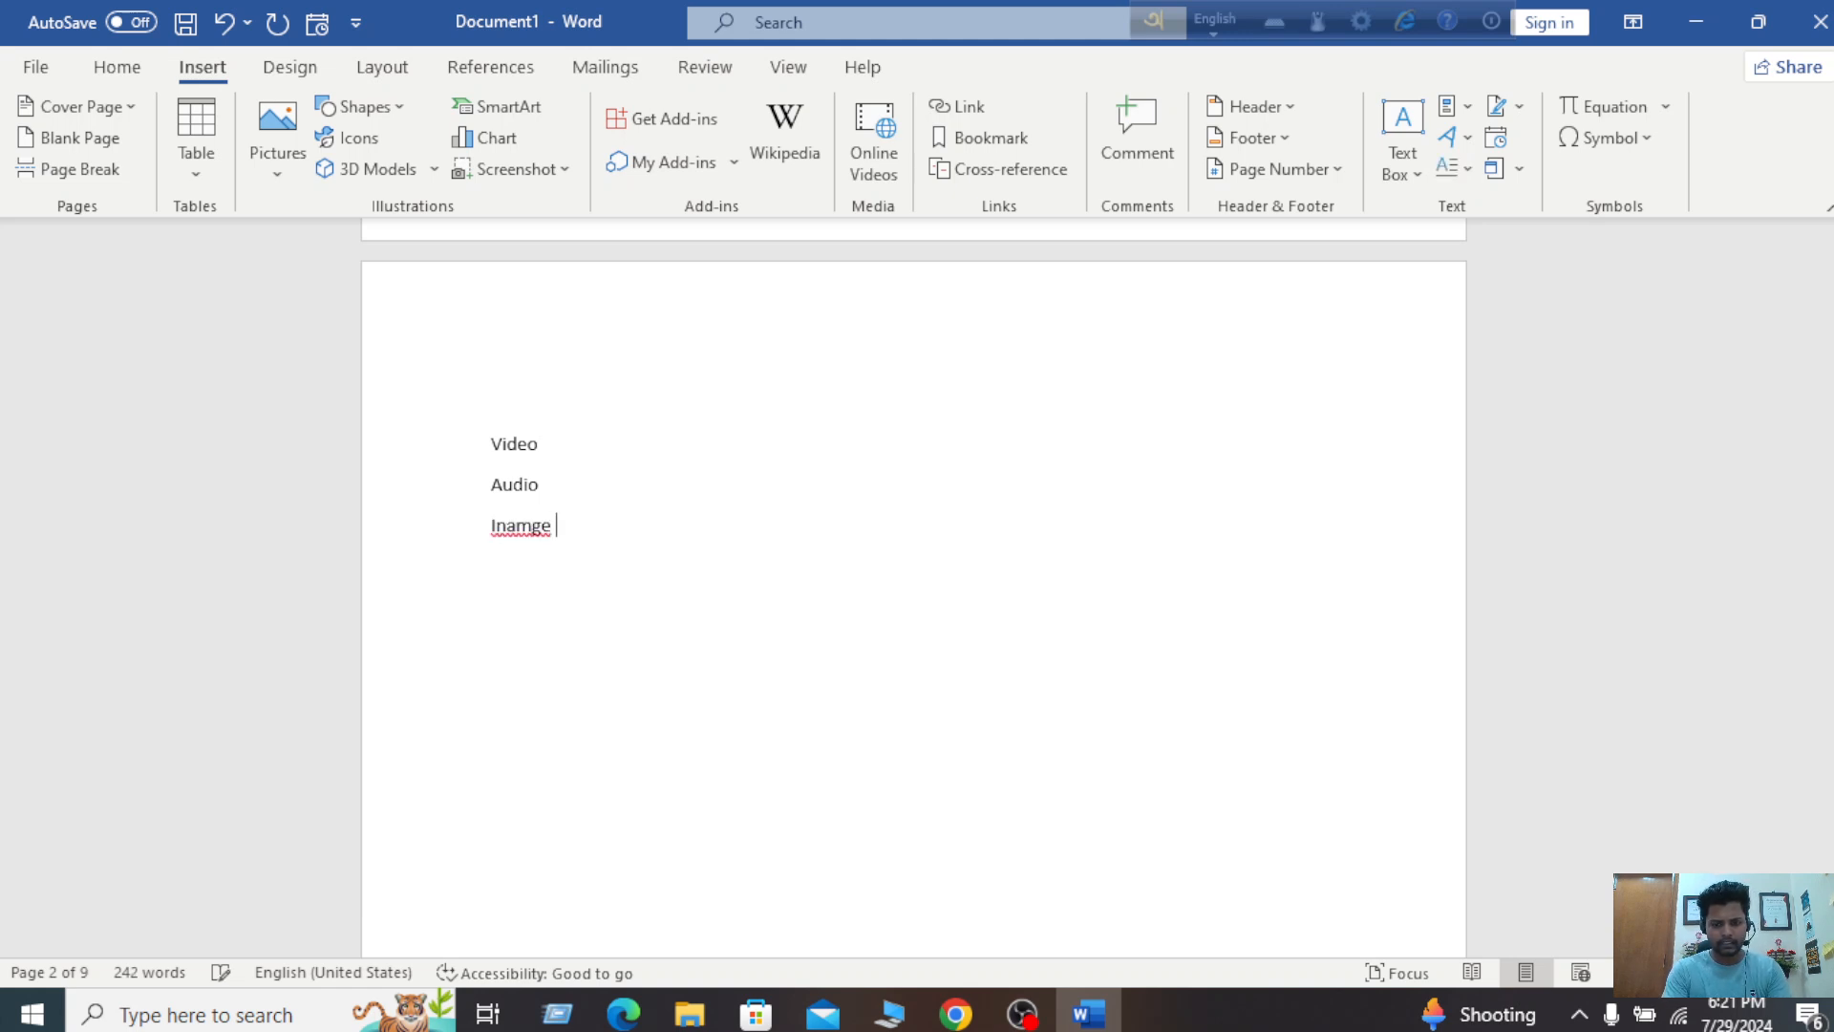
pyautogui.press('Return')
pyautogui.write('Text')
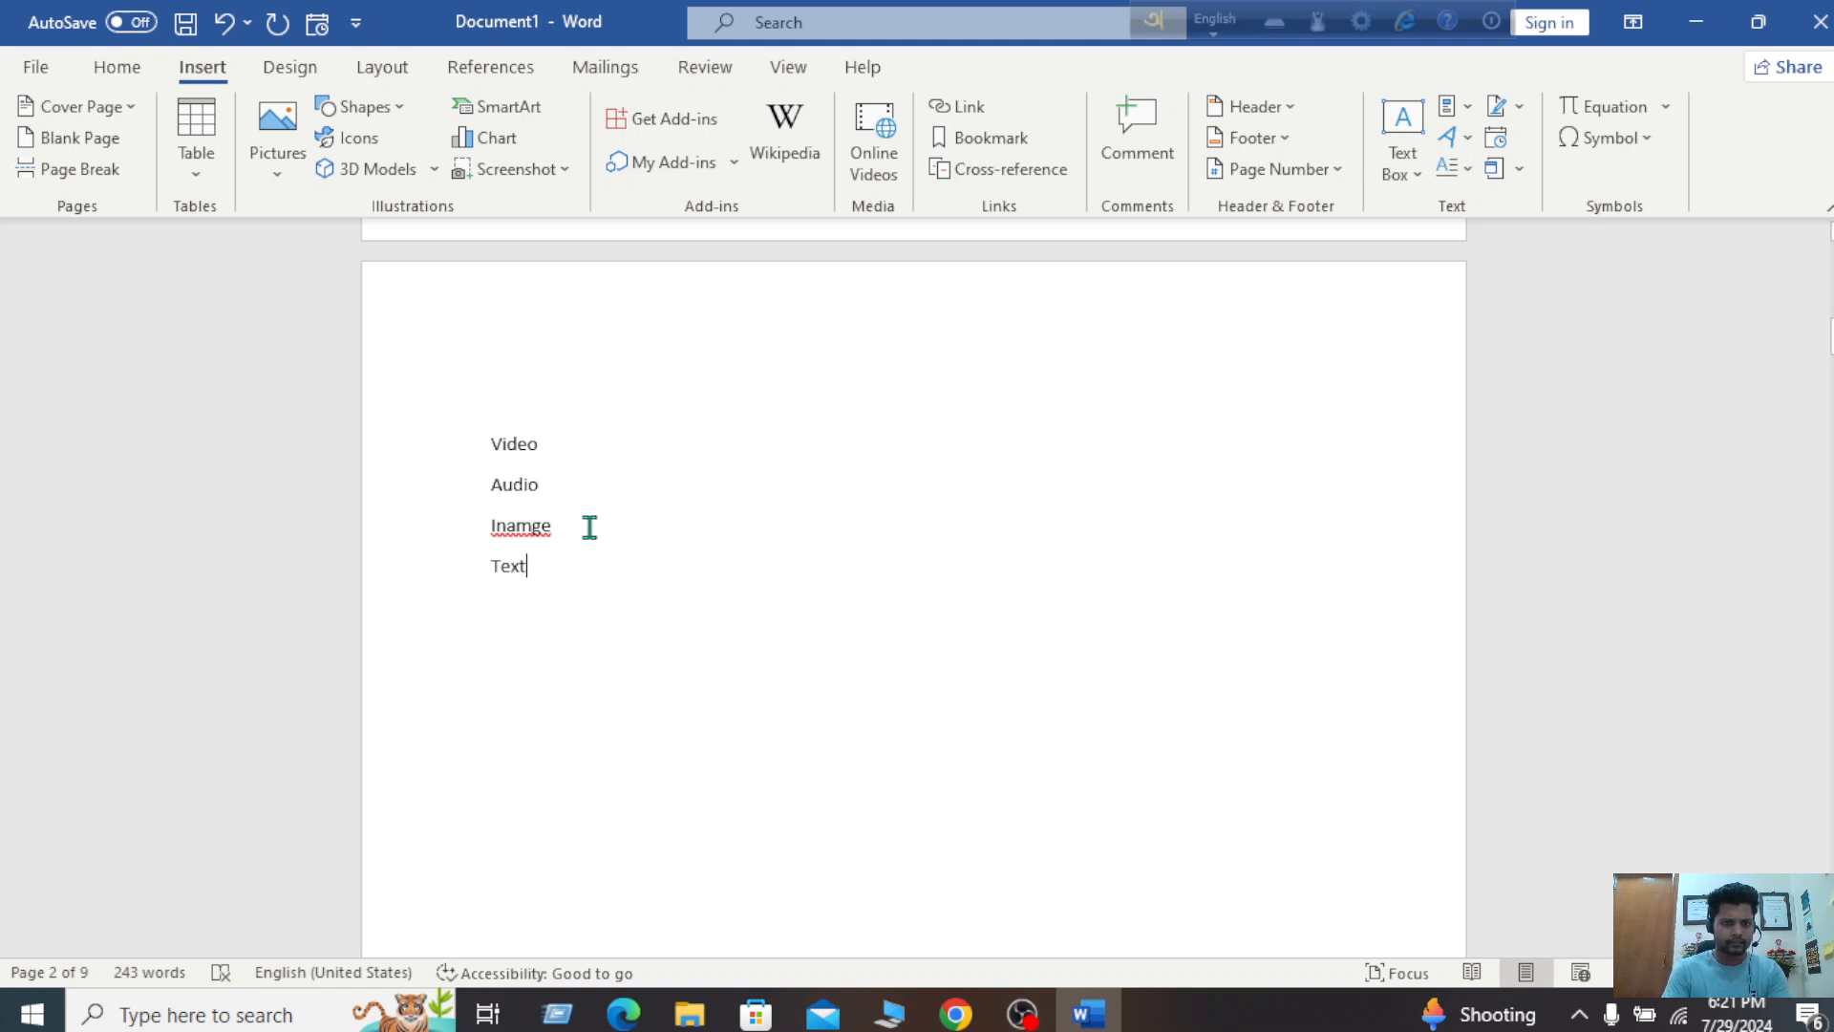
# Step: Correct the misspelled third word in the list on page 2 so it reads Image
pyautogui.click(529, 525)
pyautogui.press('BackSpace')
pyautogui.press('BackSpace')
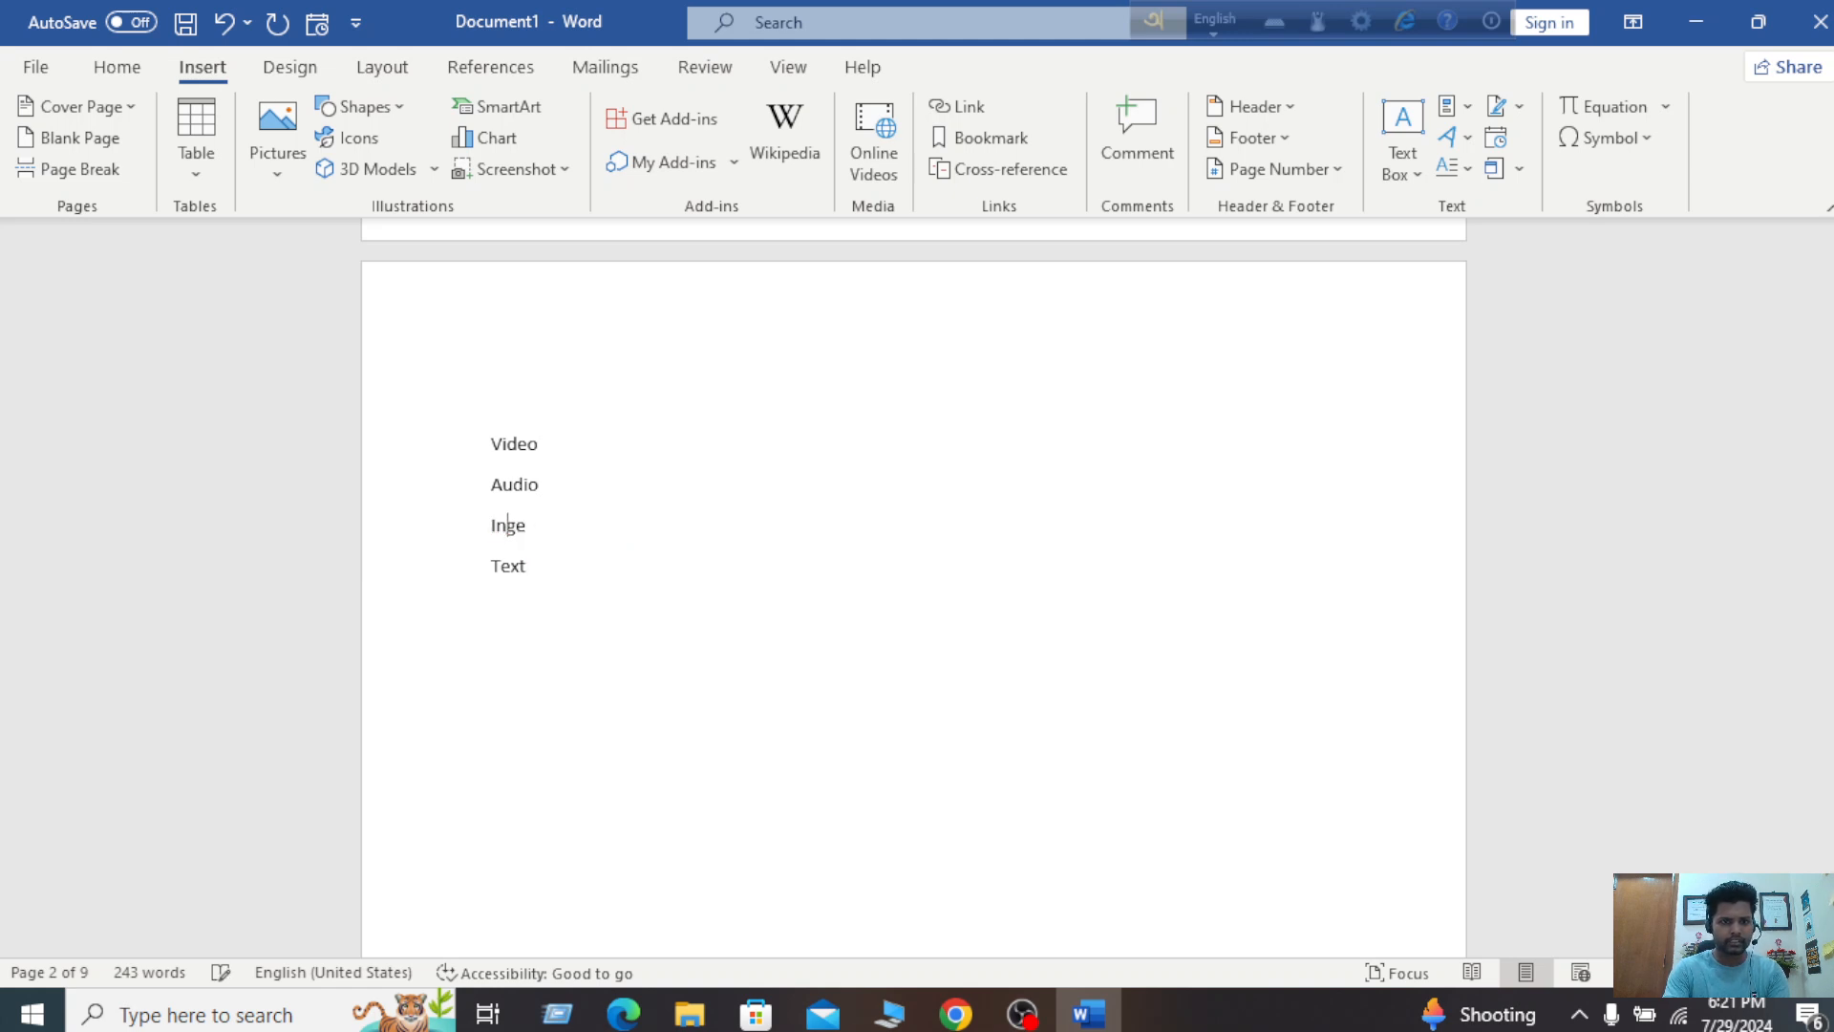
pyautogui.press('BackSpace')
pyautogui.write('ma')
pyautogui.click(554, 569)
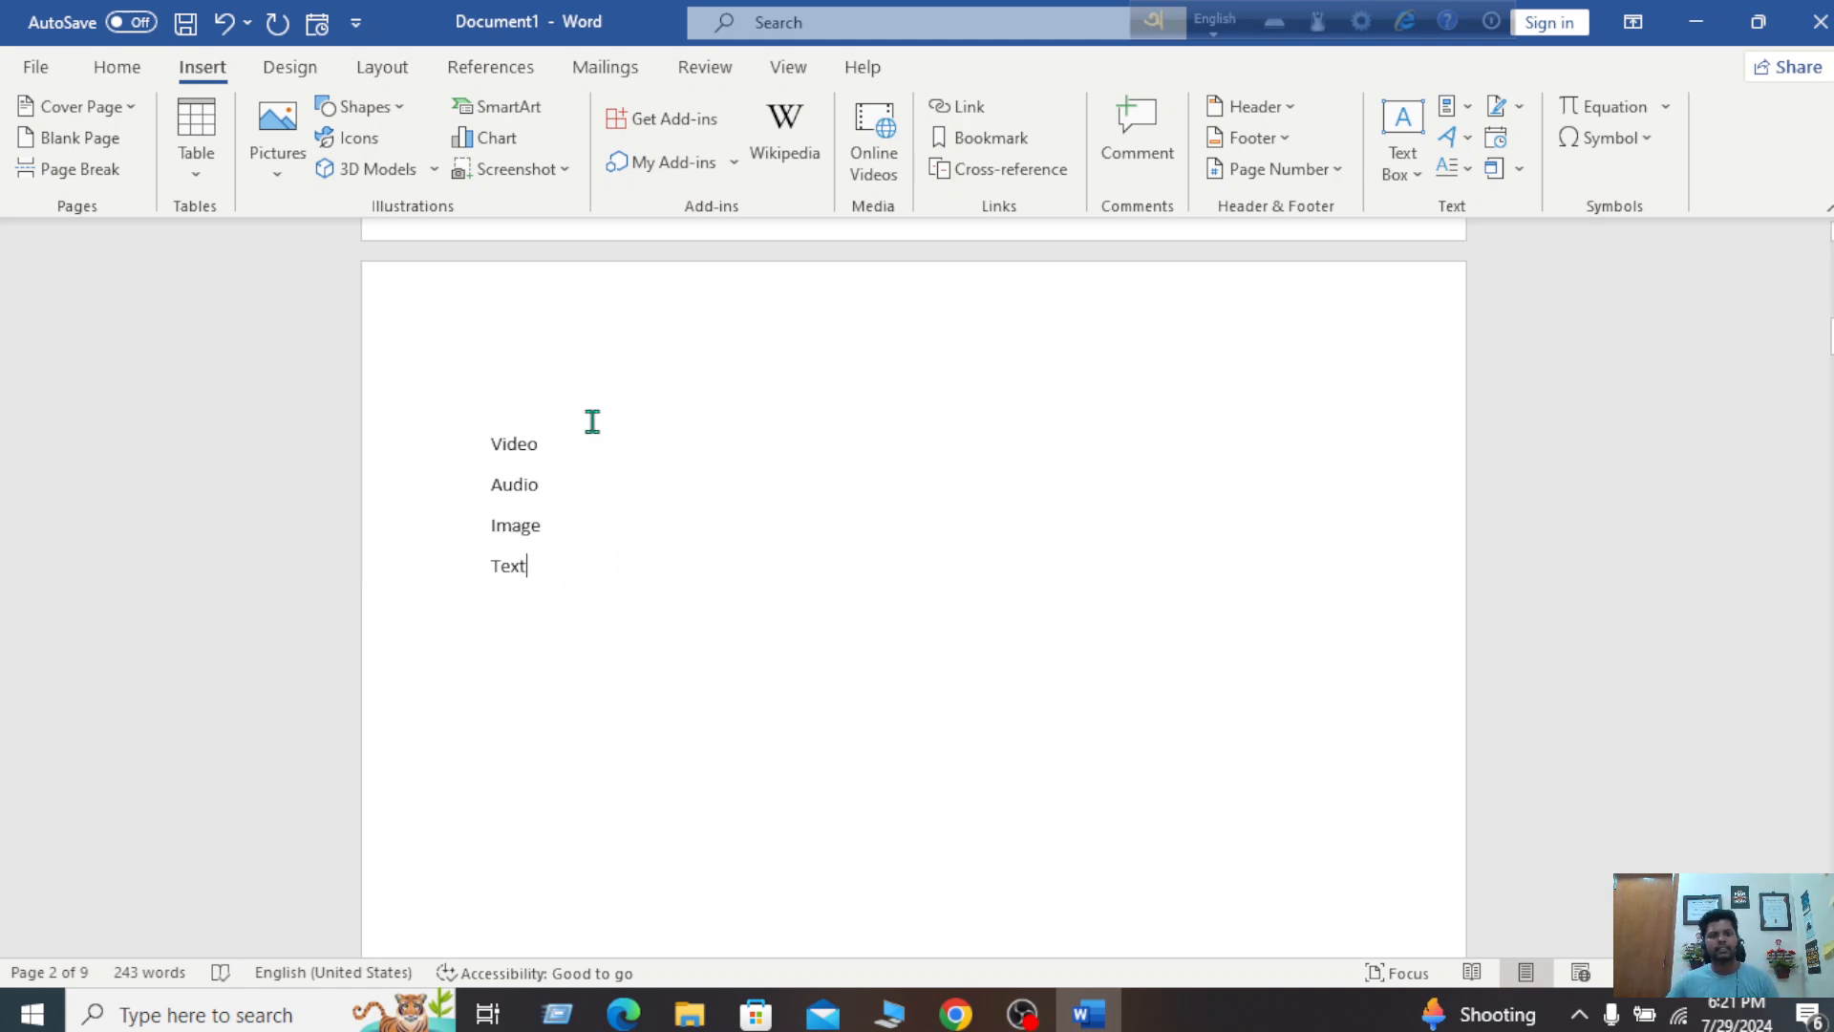
# Step: Format the four lines from Video to Text on page 2 as a bulleted list with arrowhead bullets
pyautogui.moveTo(549, 438); pyautogui.dragTo(467, 565)
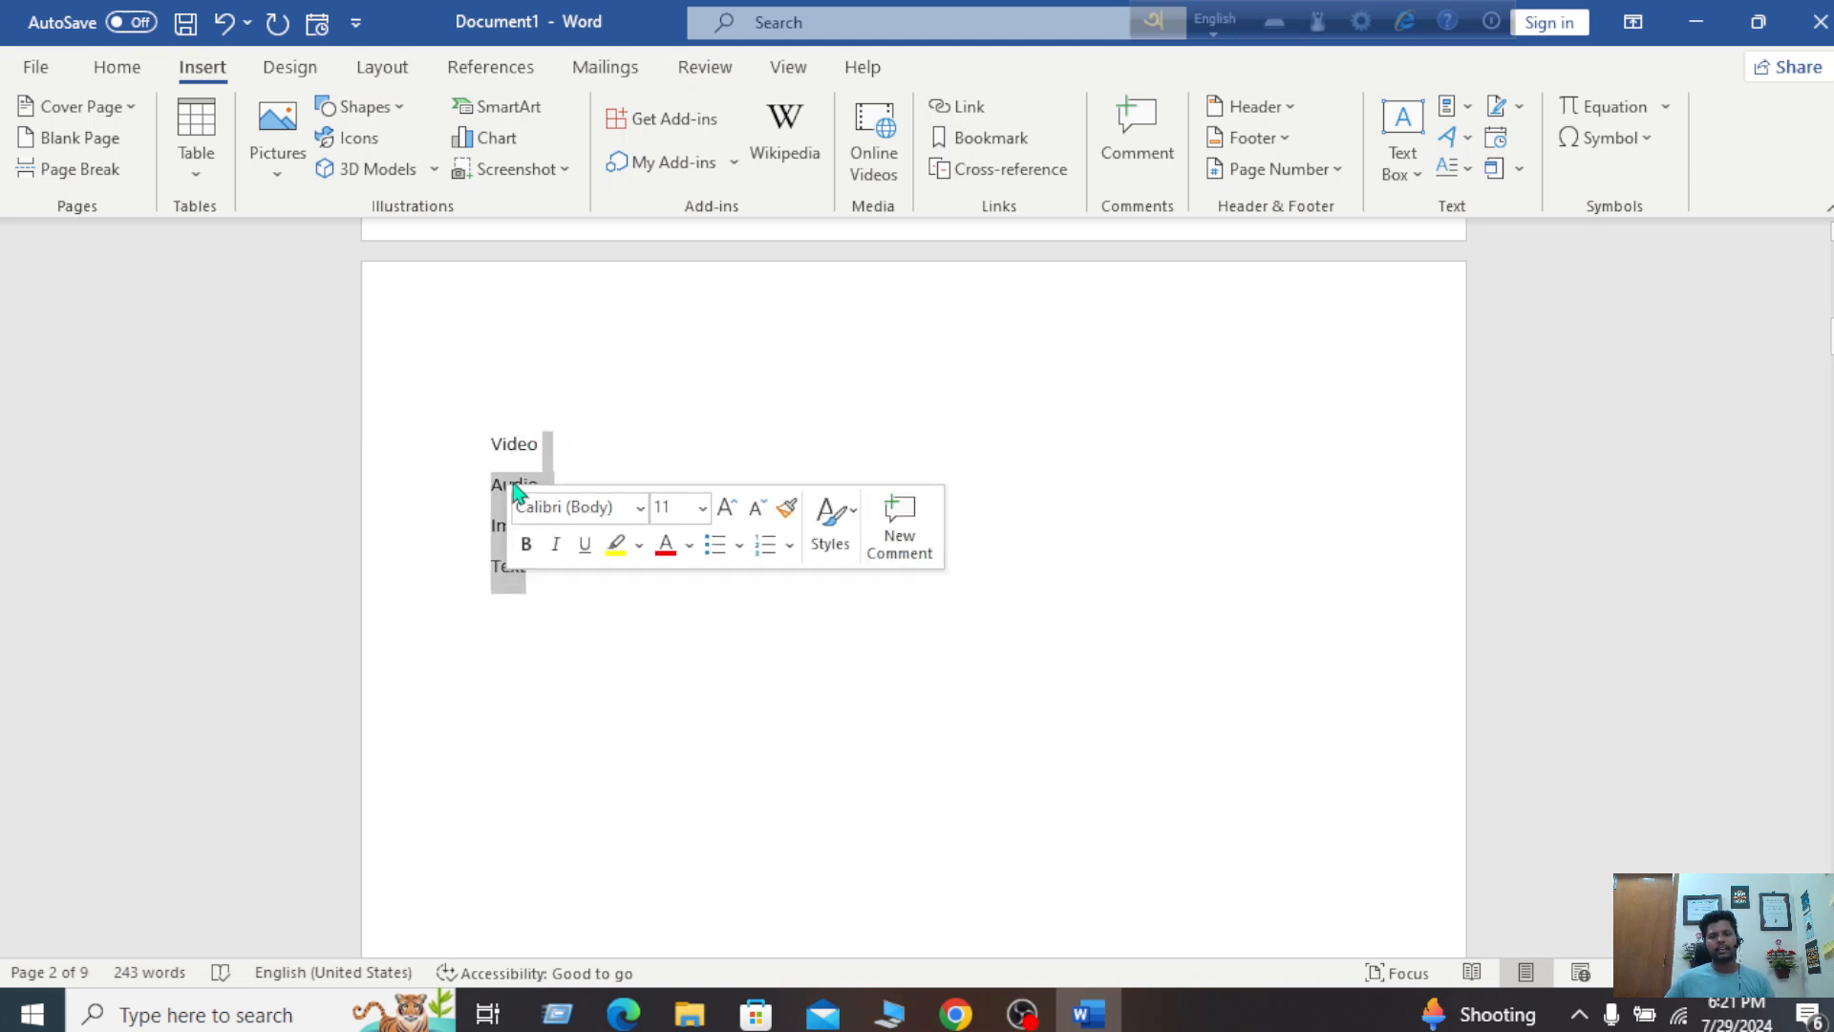
pyautogui.click(510, 438)
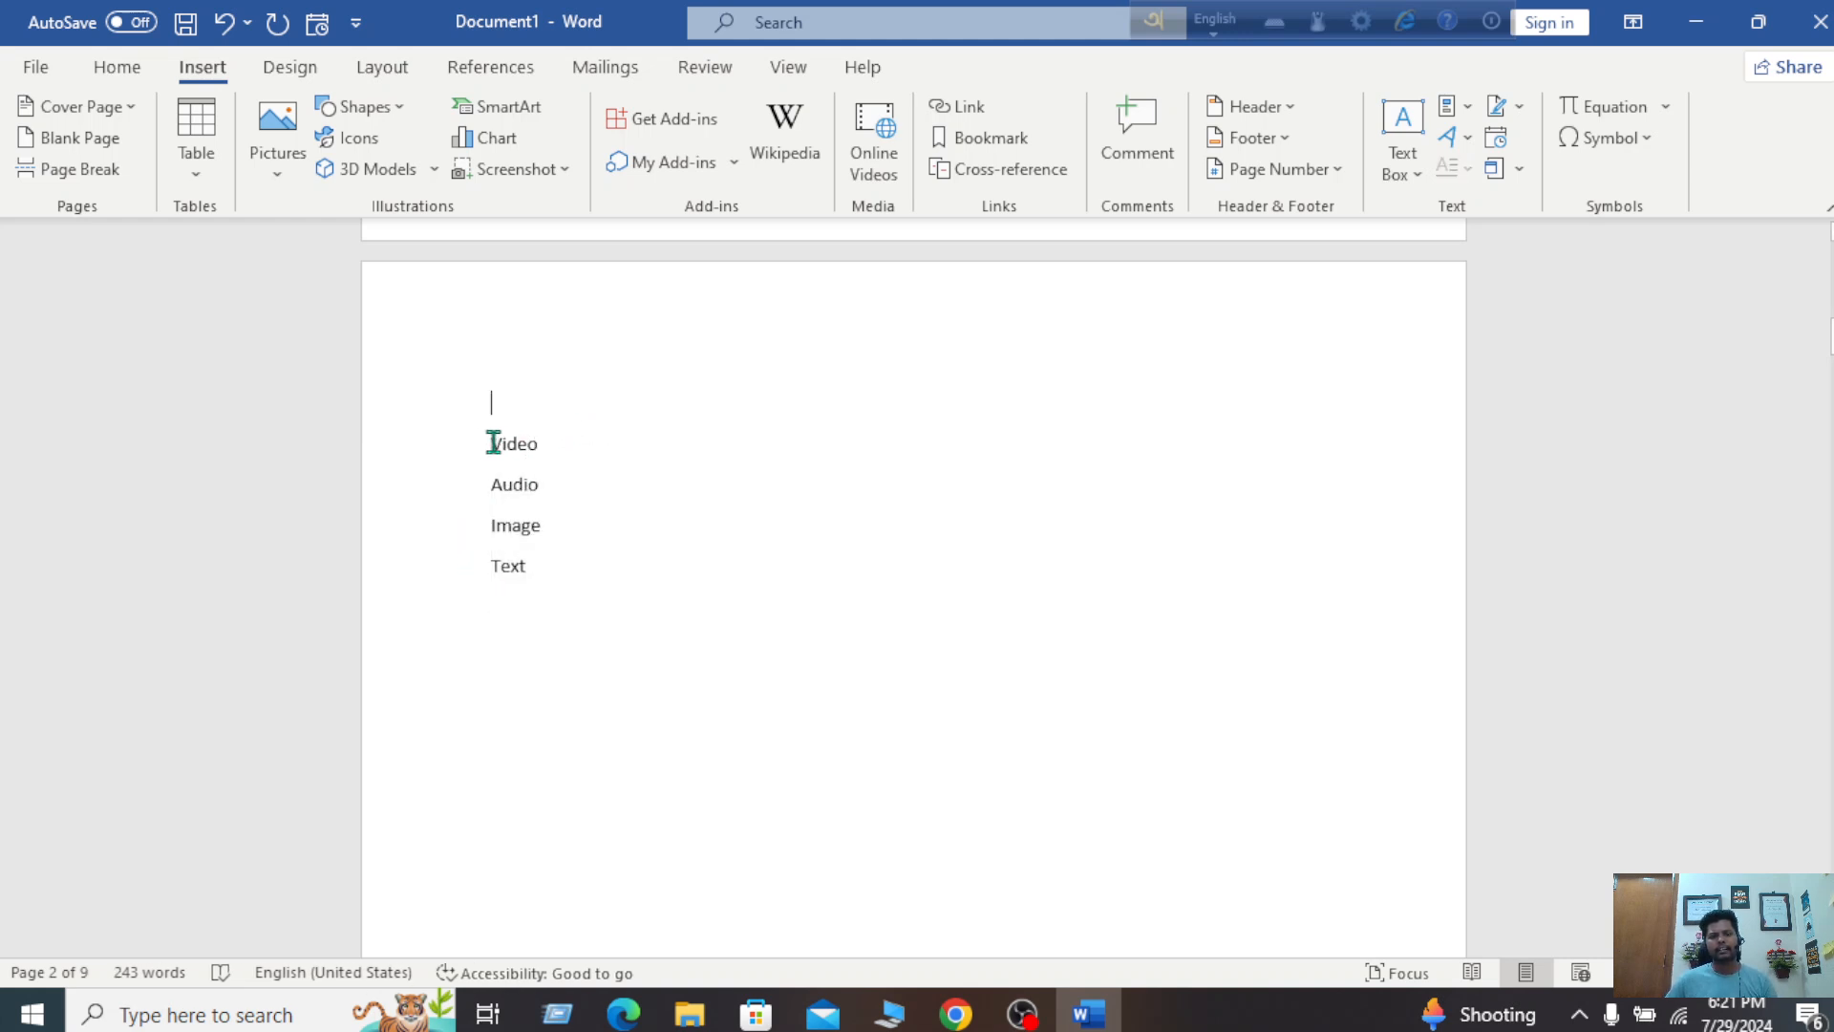
pyautogui.moveTo(487, 441); pyautogui.dragTo(528, 577)
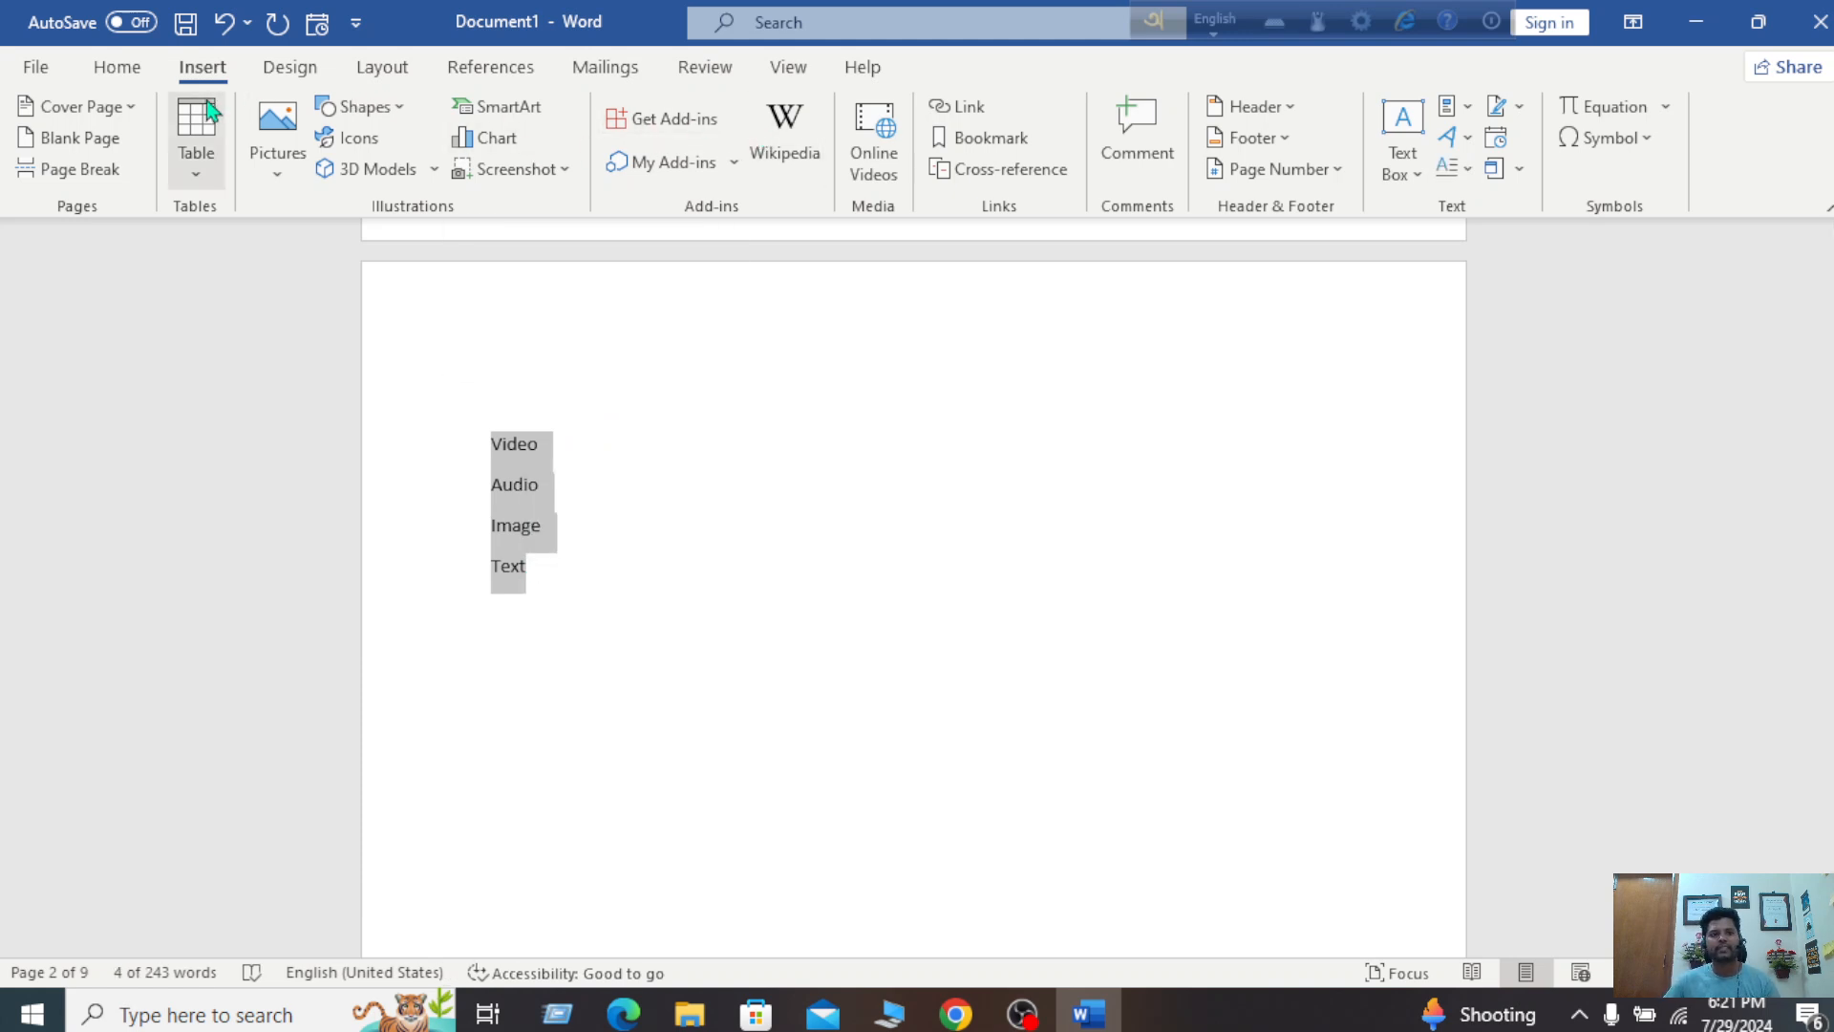
pyautogui.click(132, 68)
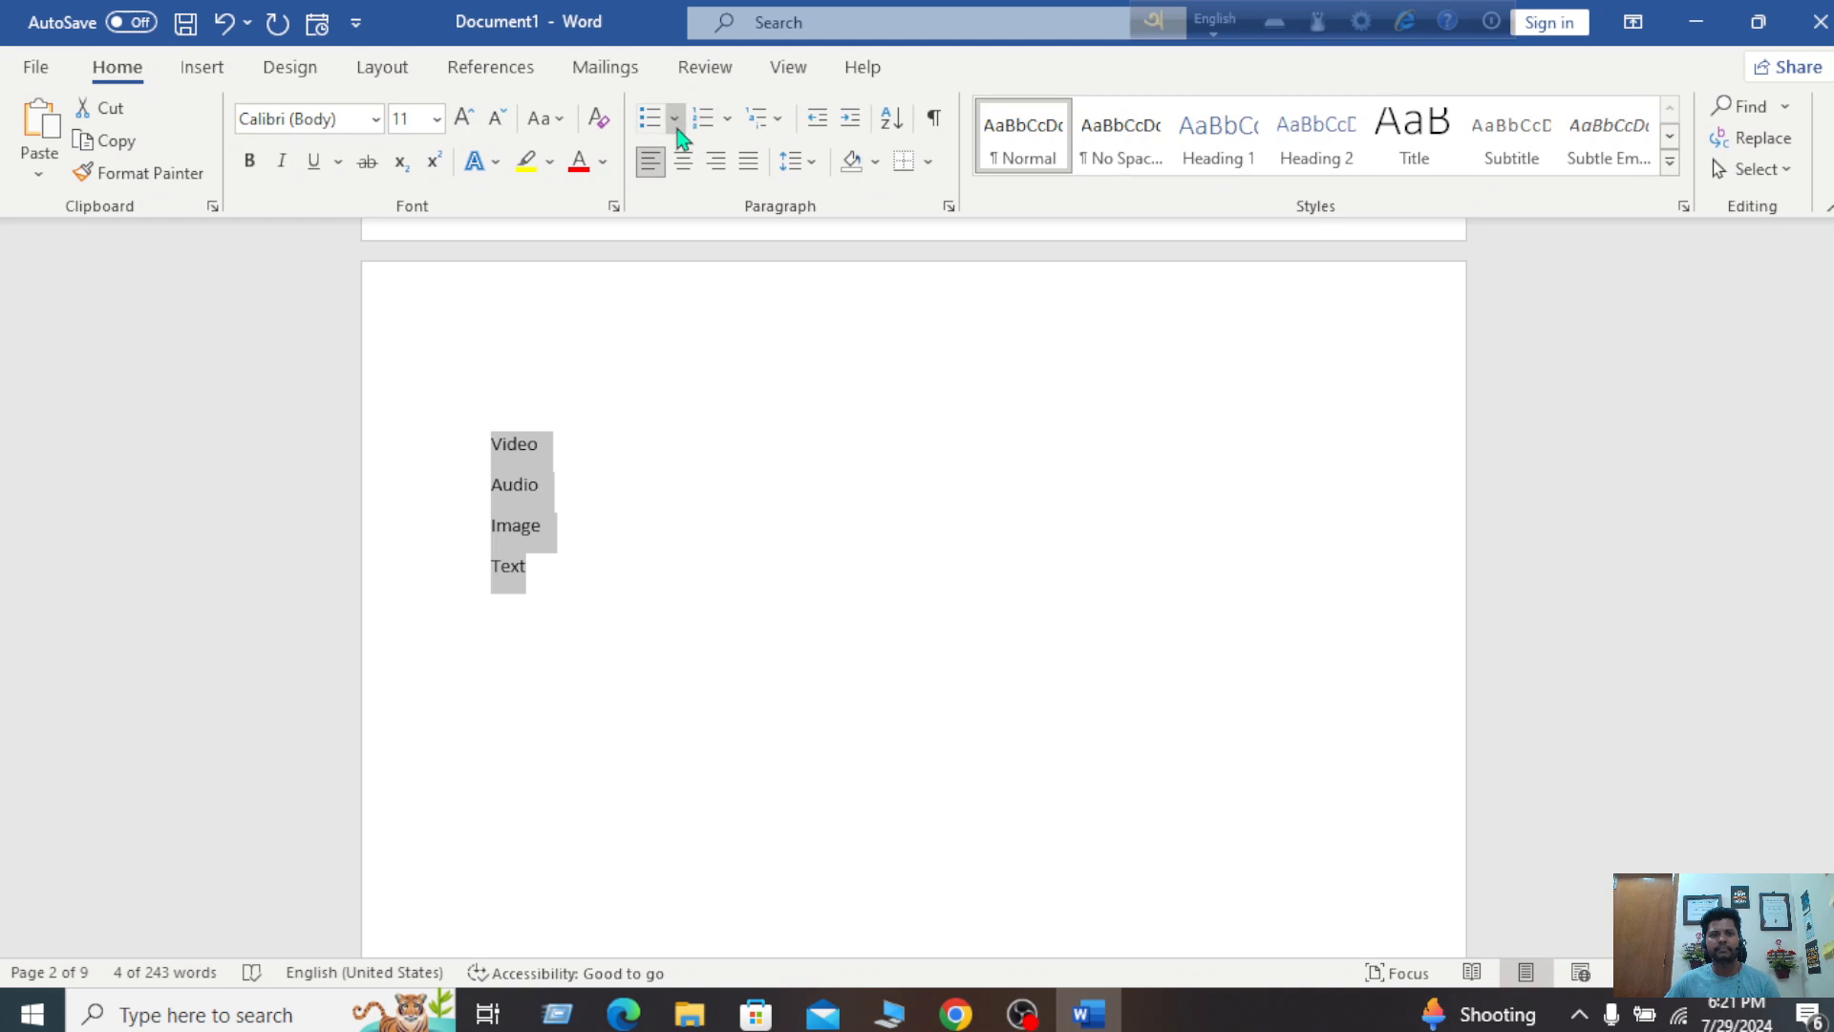
pyautogui.click(675, 119)
pyautogui.click(690, 284)
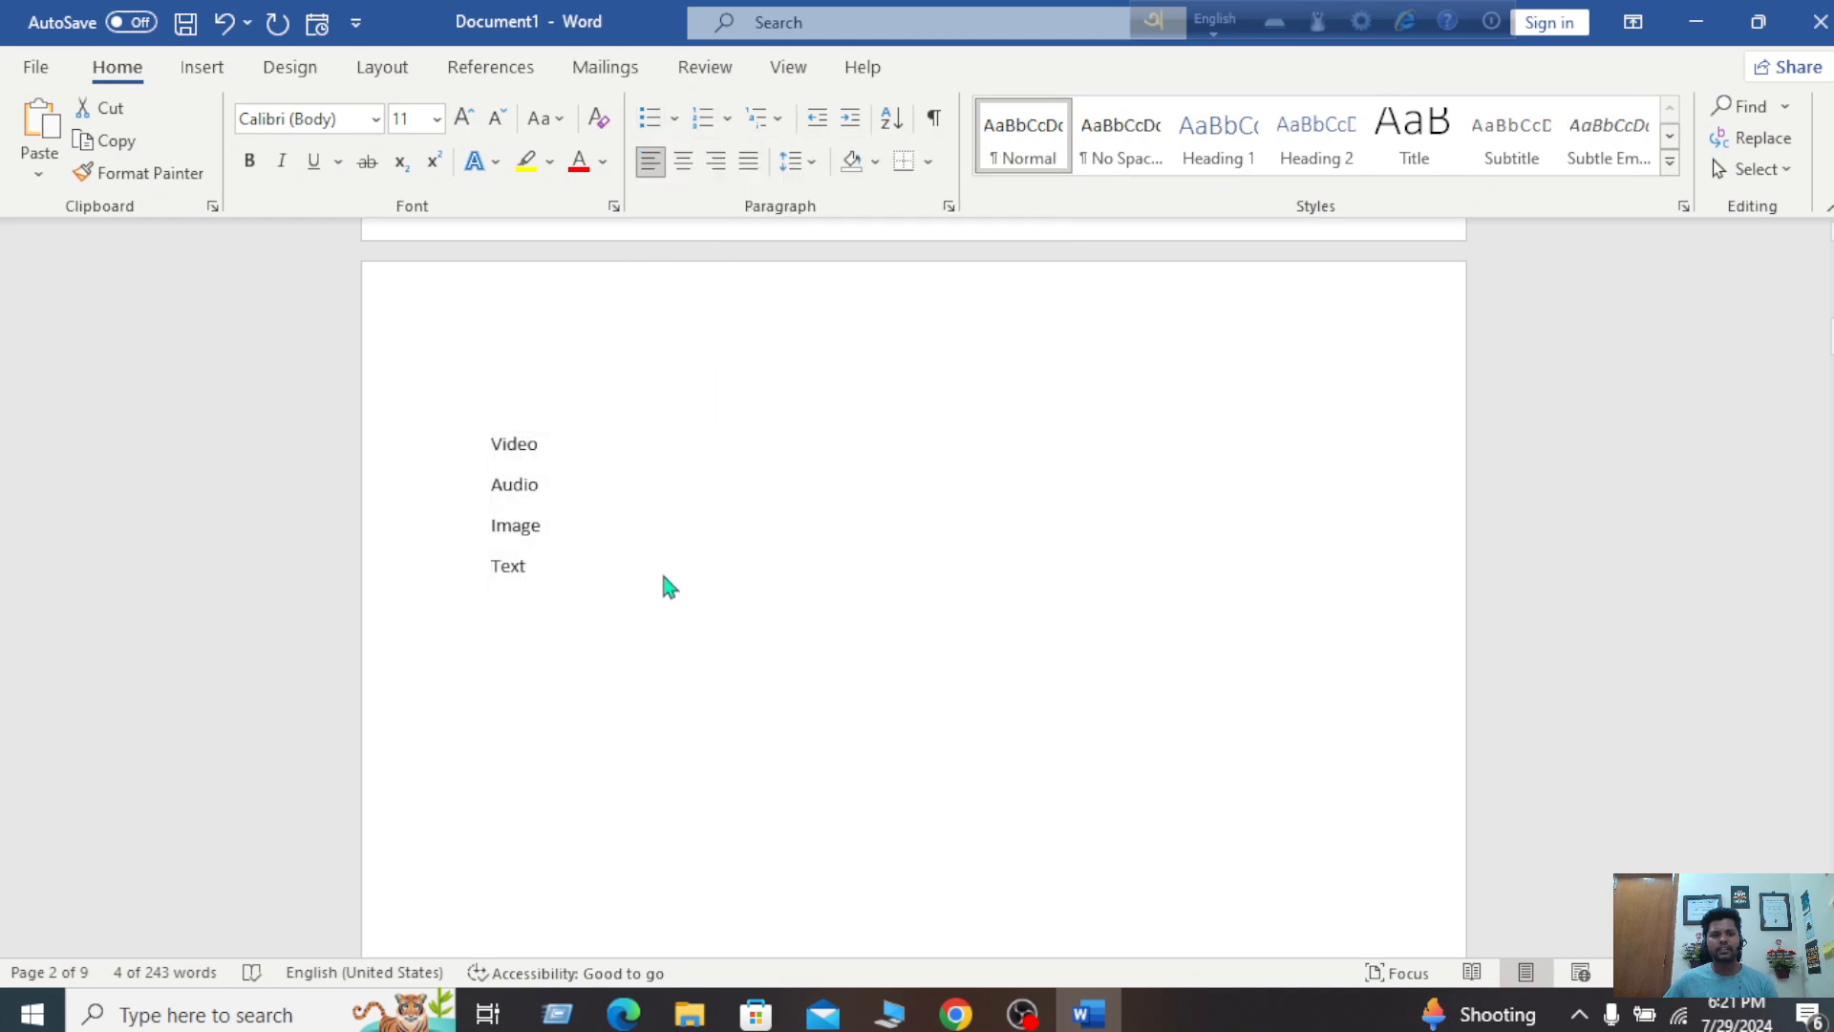
pyautogui.click(665, 576)
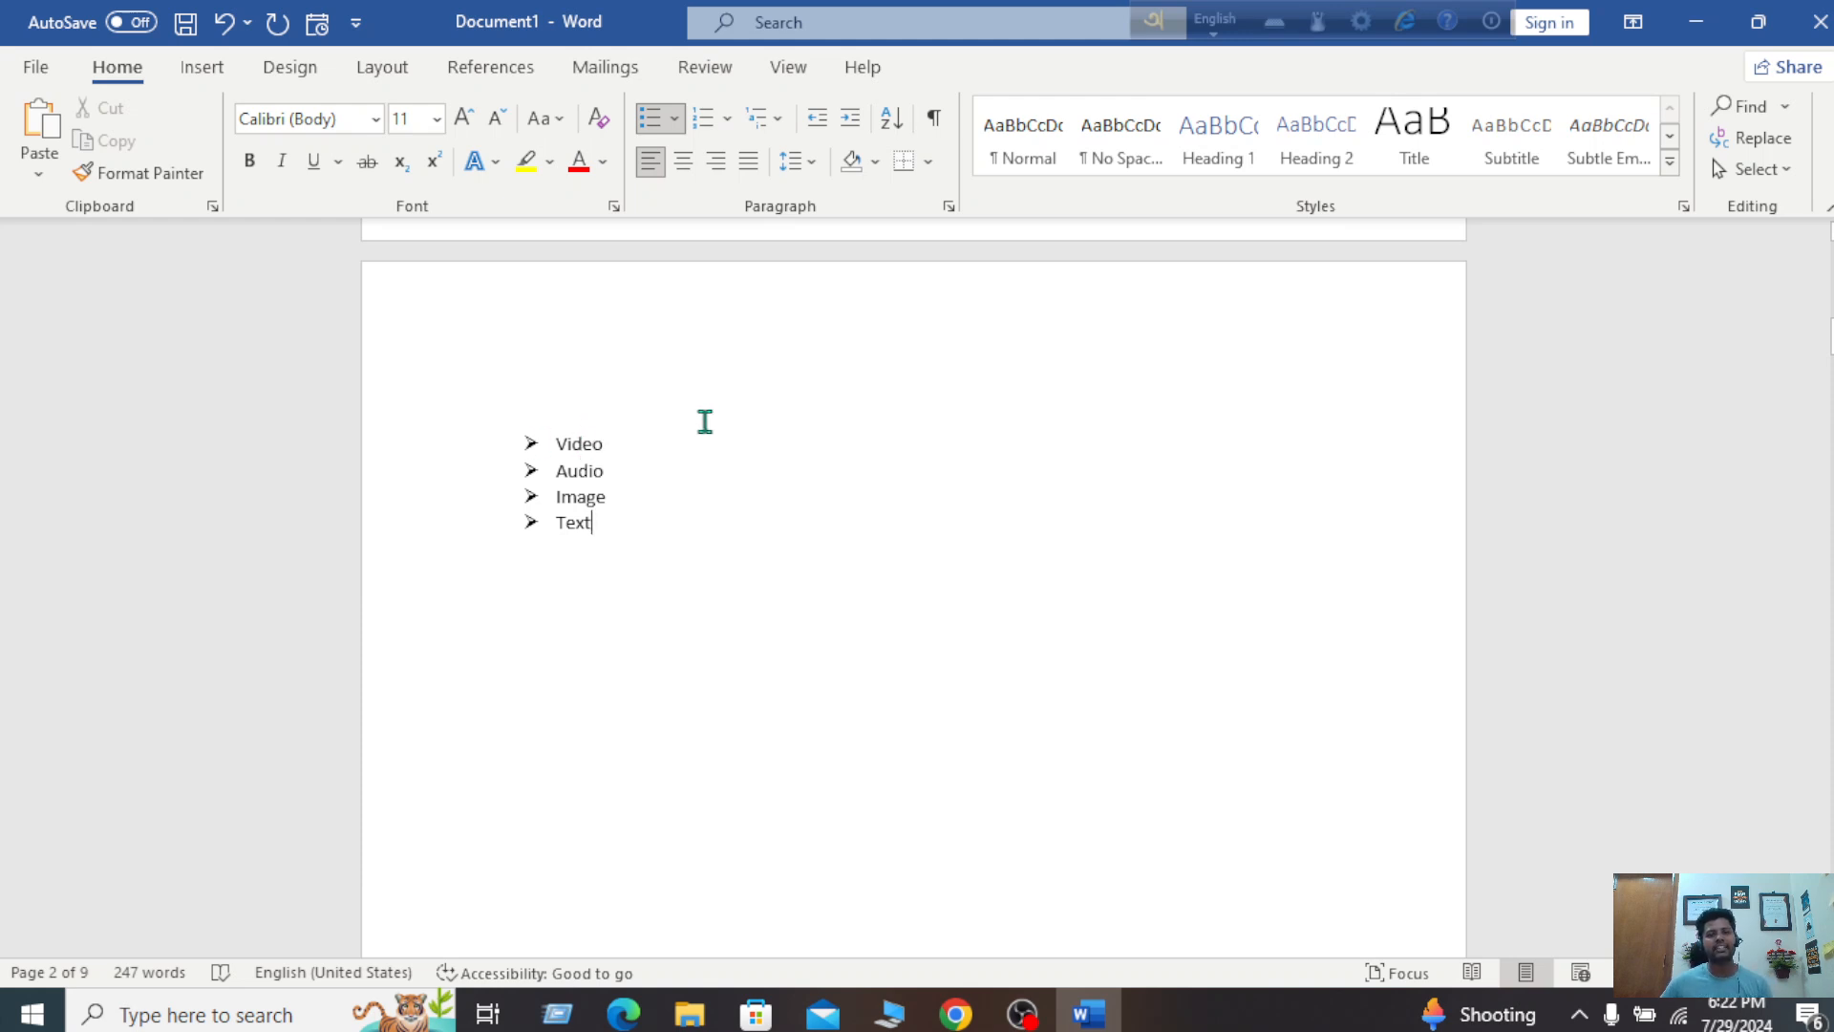
# Step: Add three empty lines above the first paragraph on page 1 and write Video on the second one
pyautogui.scroll(15, 705, 421)
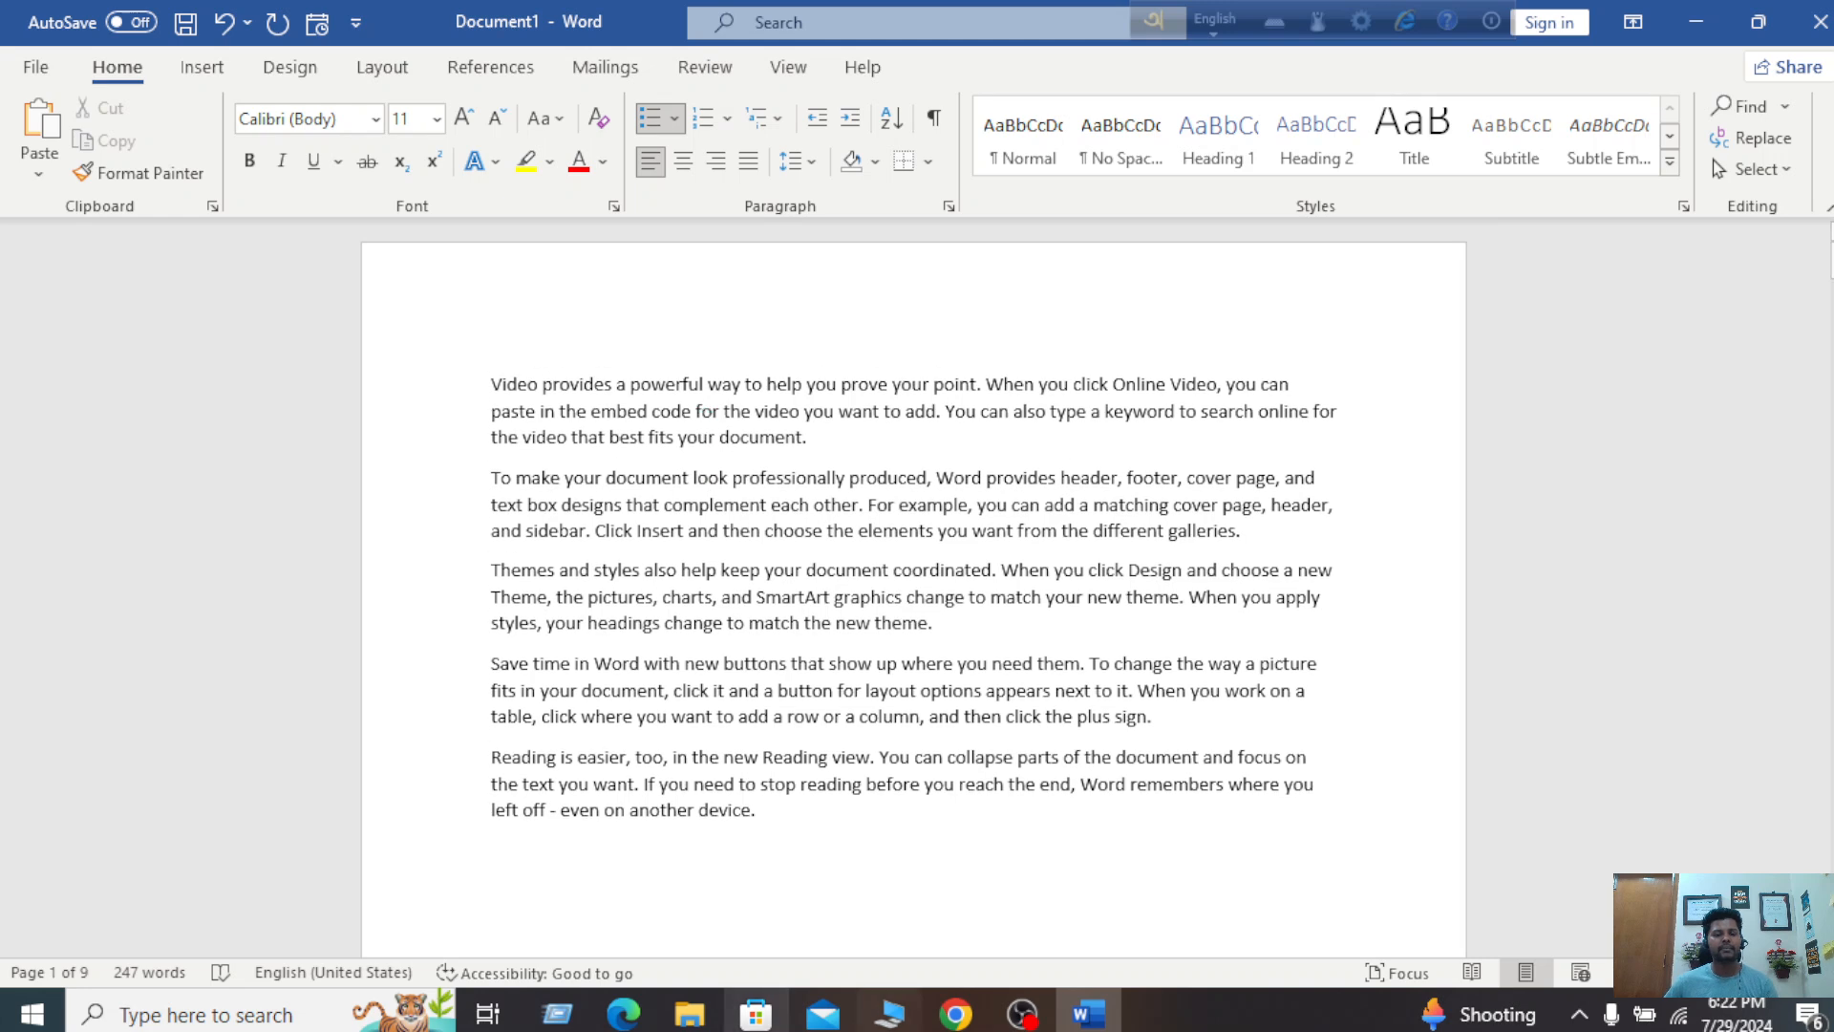
pyautogui.scroll(-2, 1142, 570)
pyautogui.scroll(-12, 1141, 571)
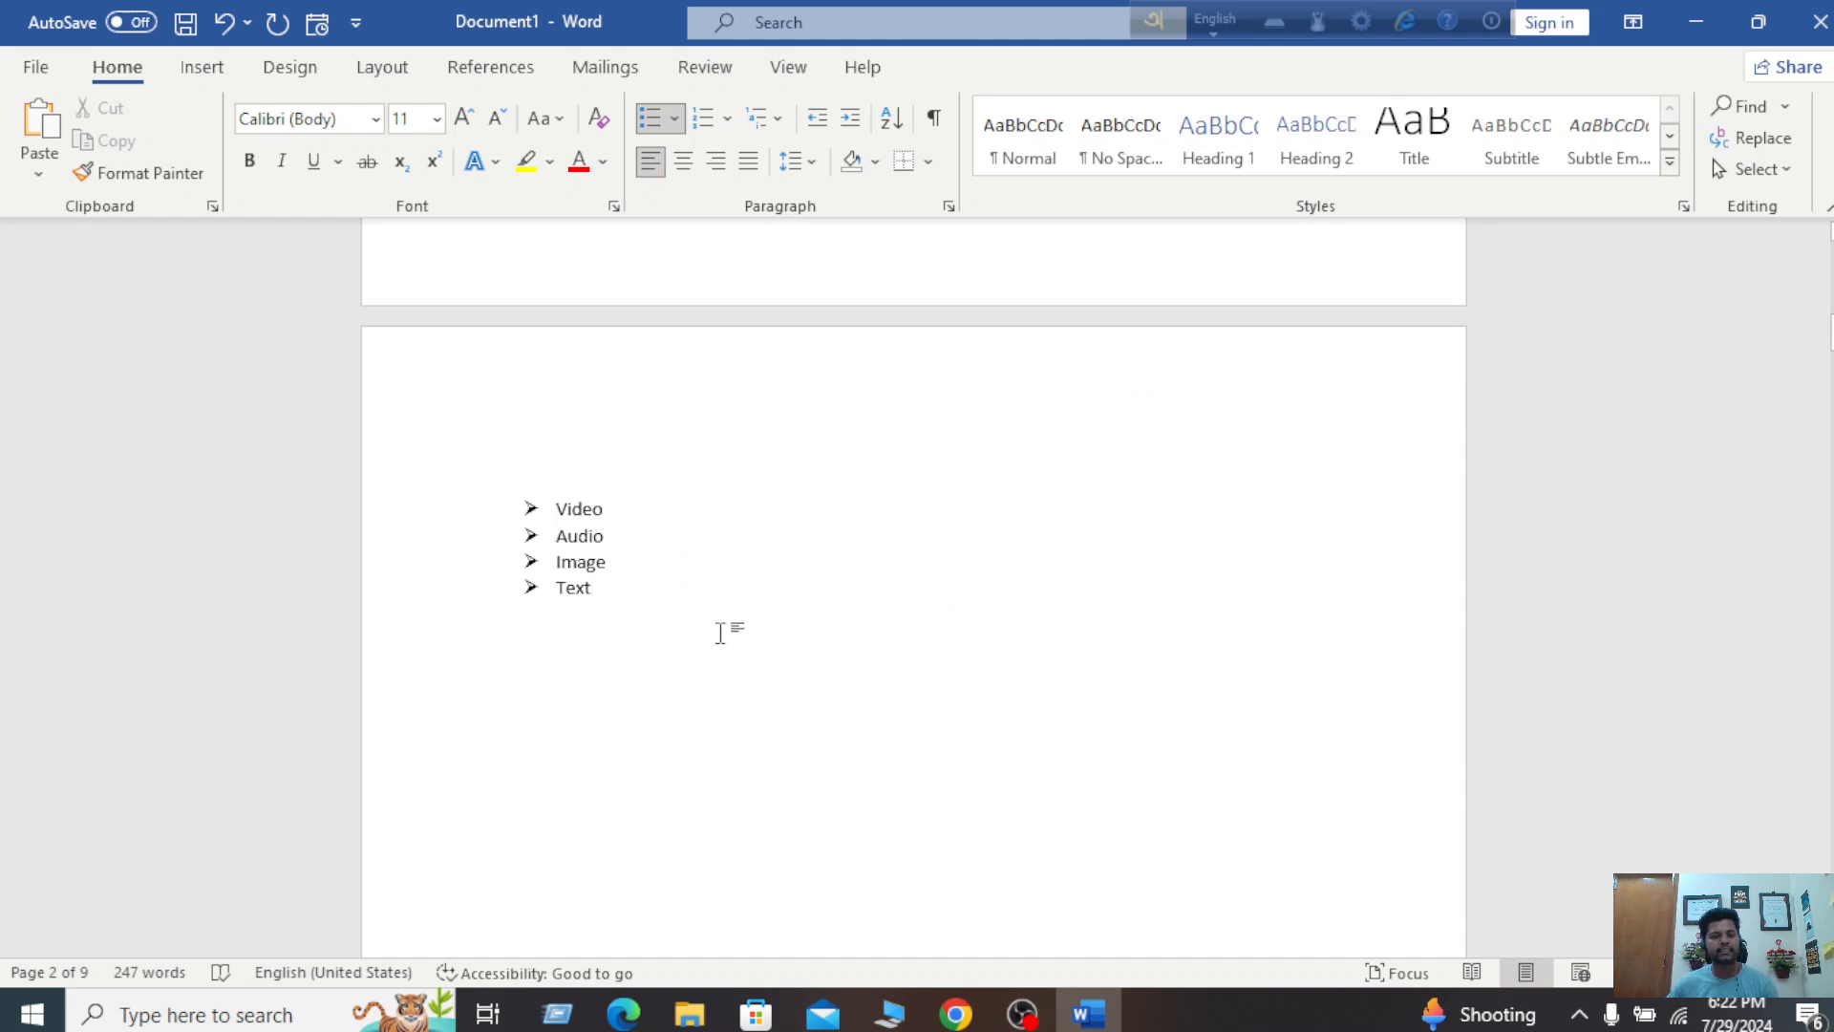
pyautogui.scroll(12, 750, 641)
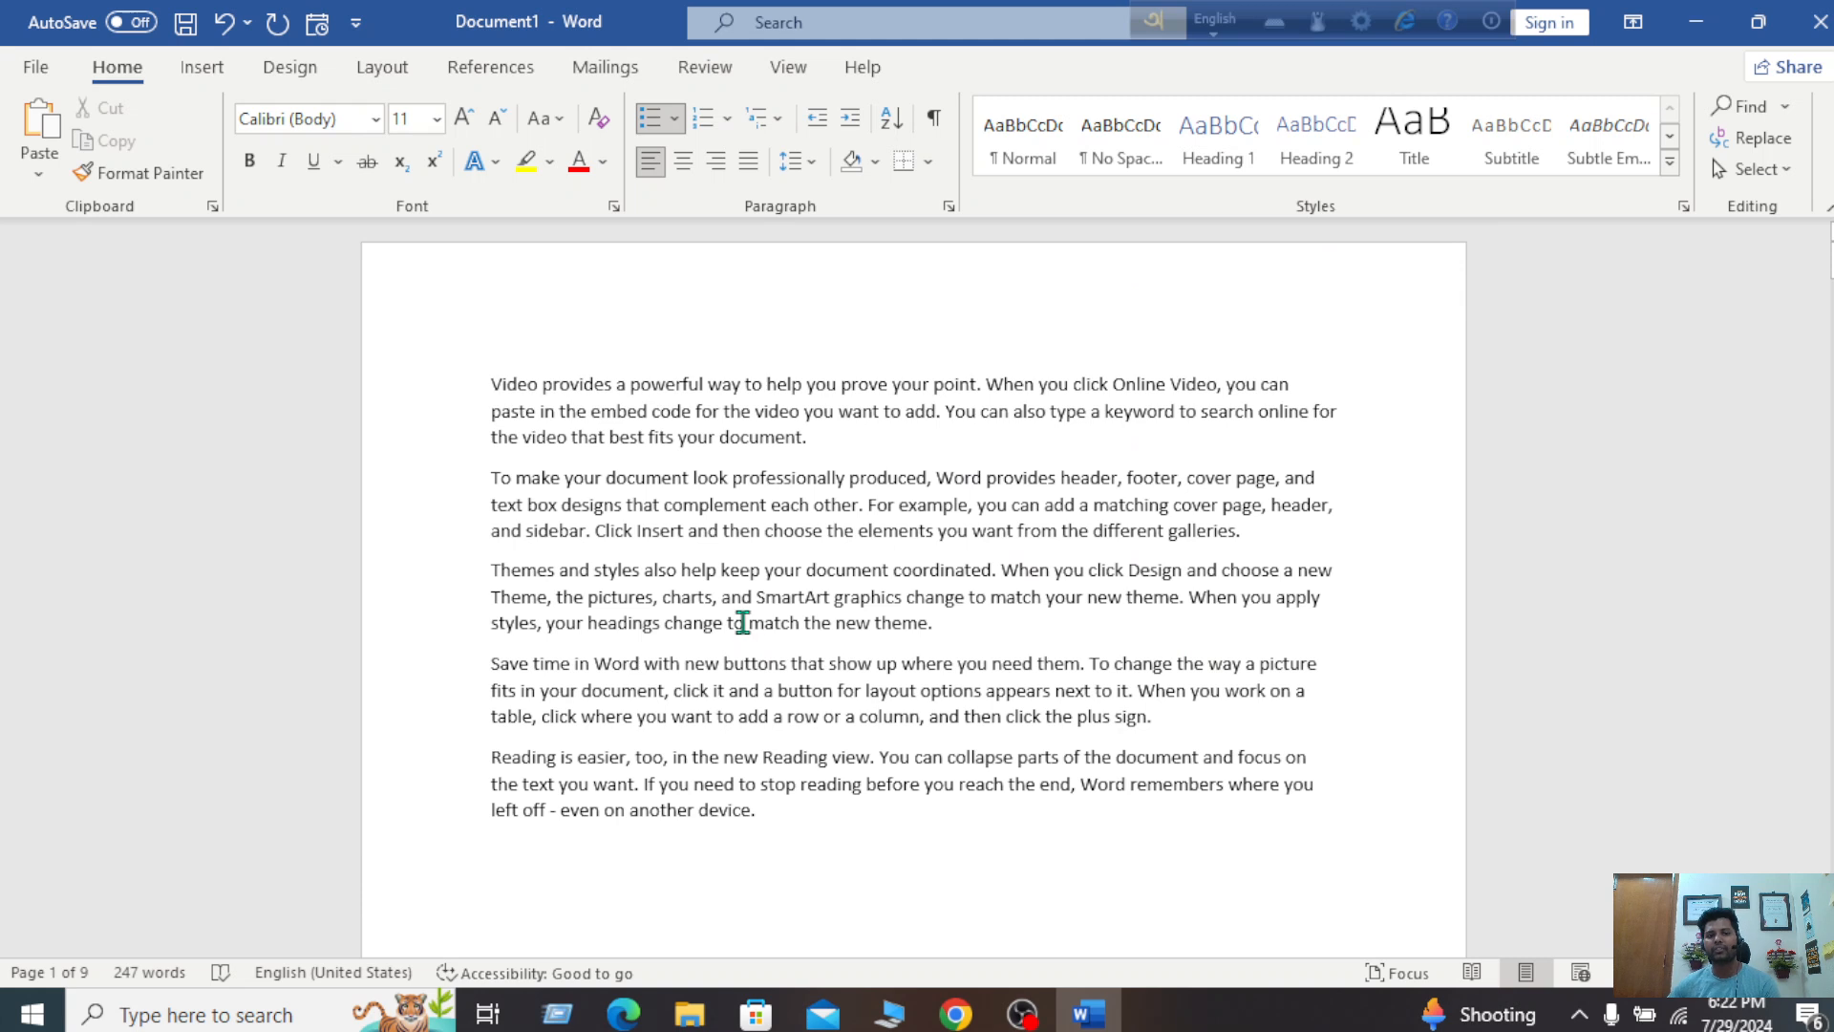
pyautogui.click(487, 384)
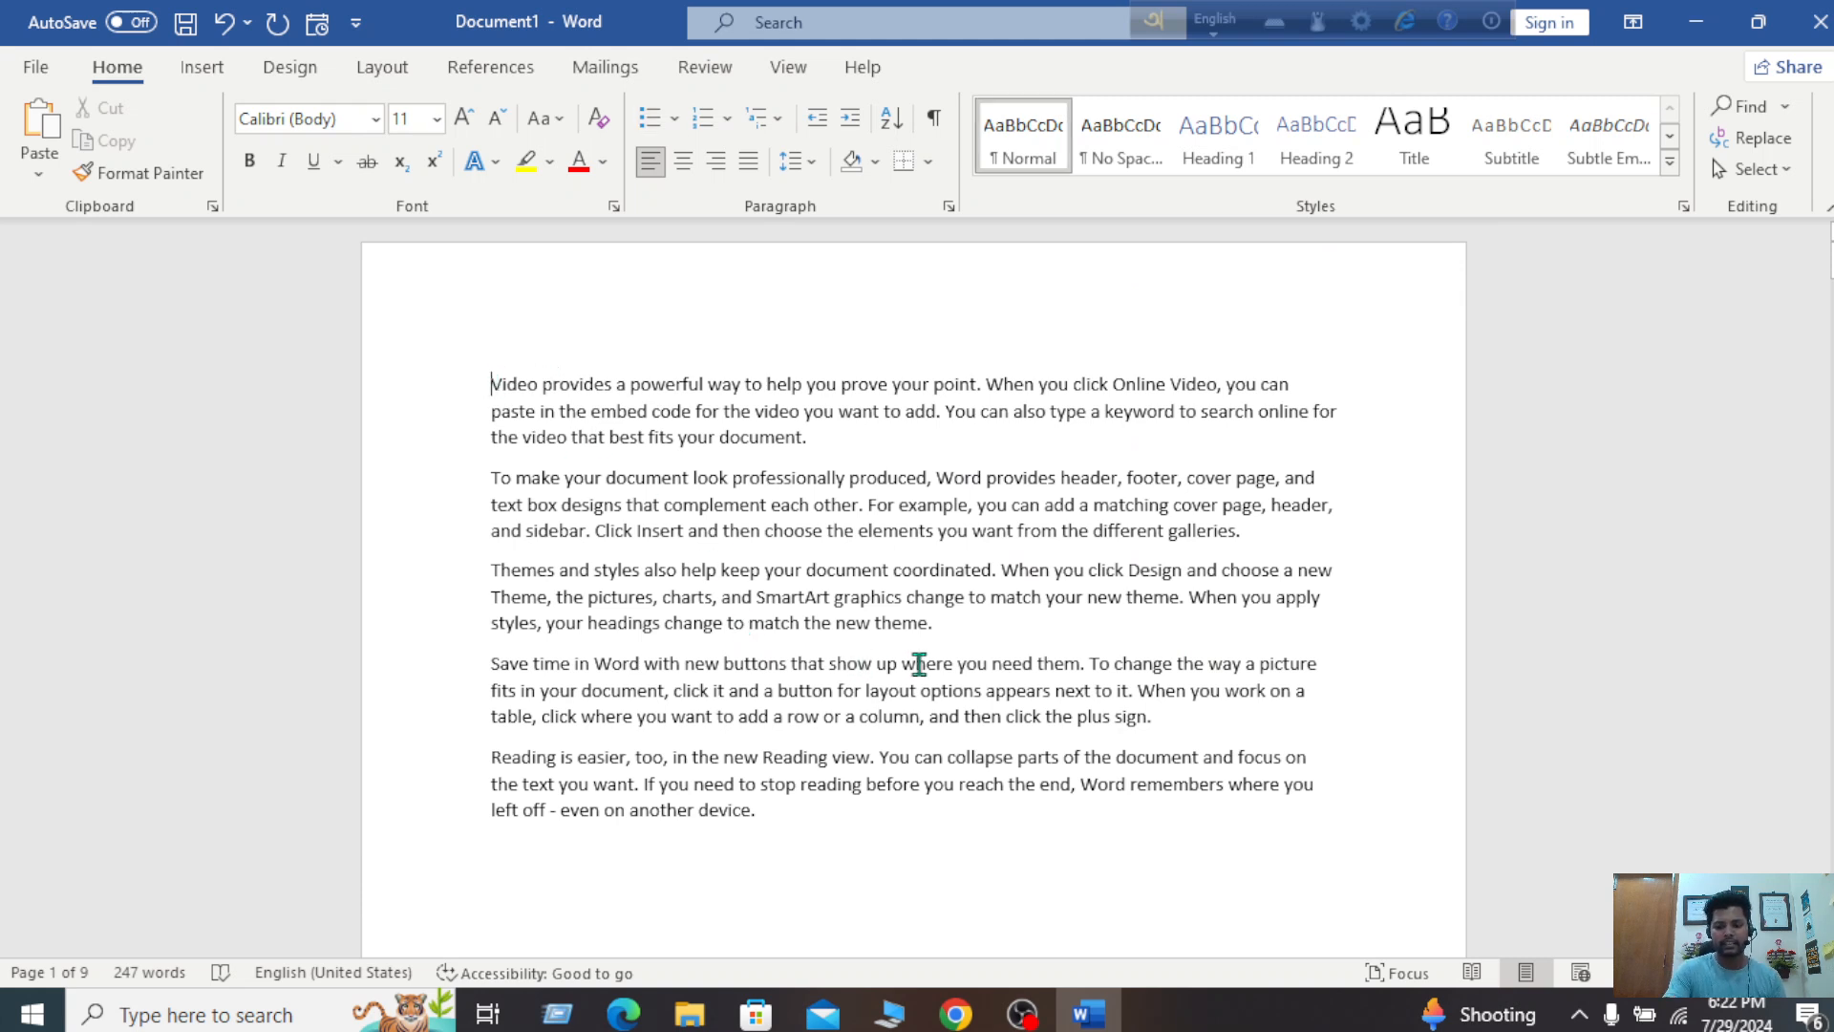
pyautogui.press('Return')
pyautogui.press('Return')
pyautogui.press('Return')
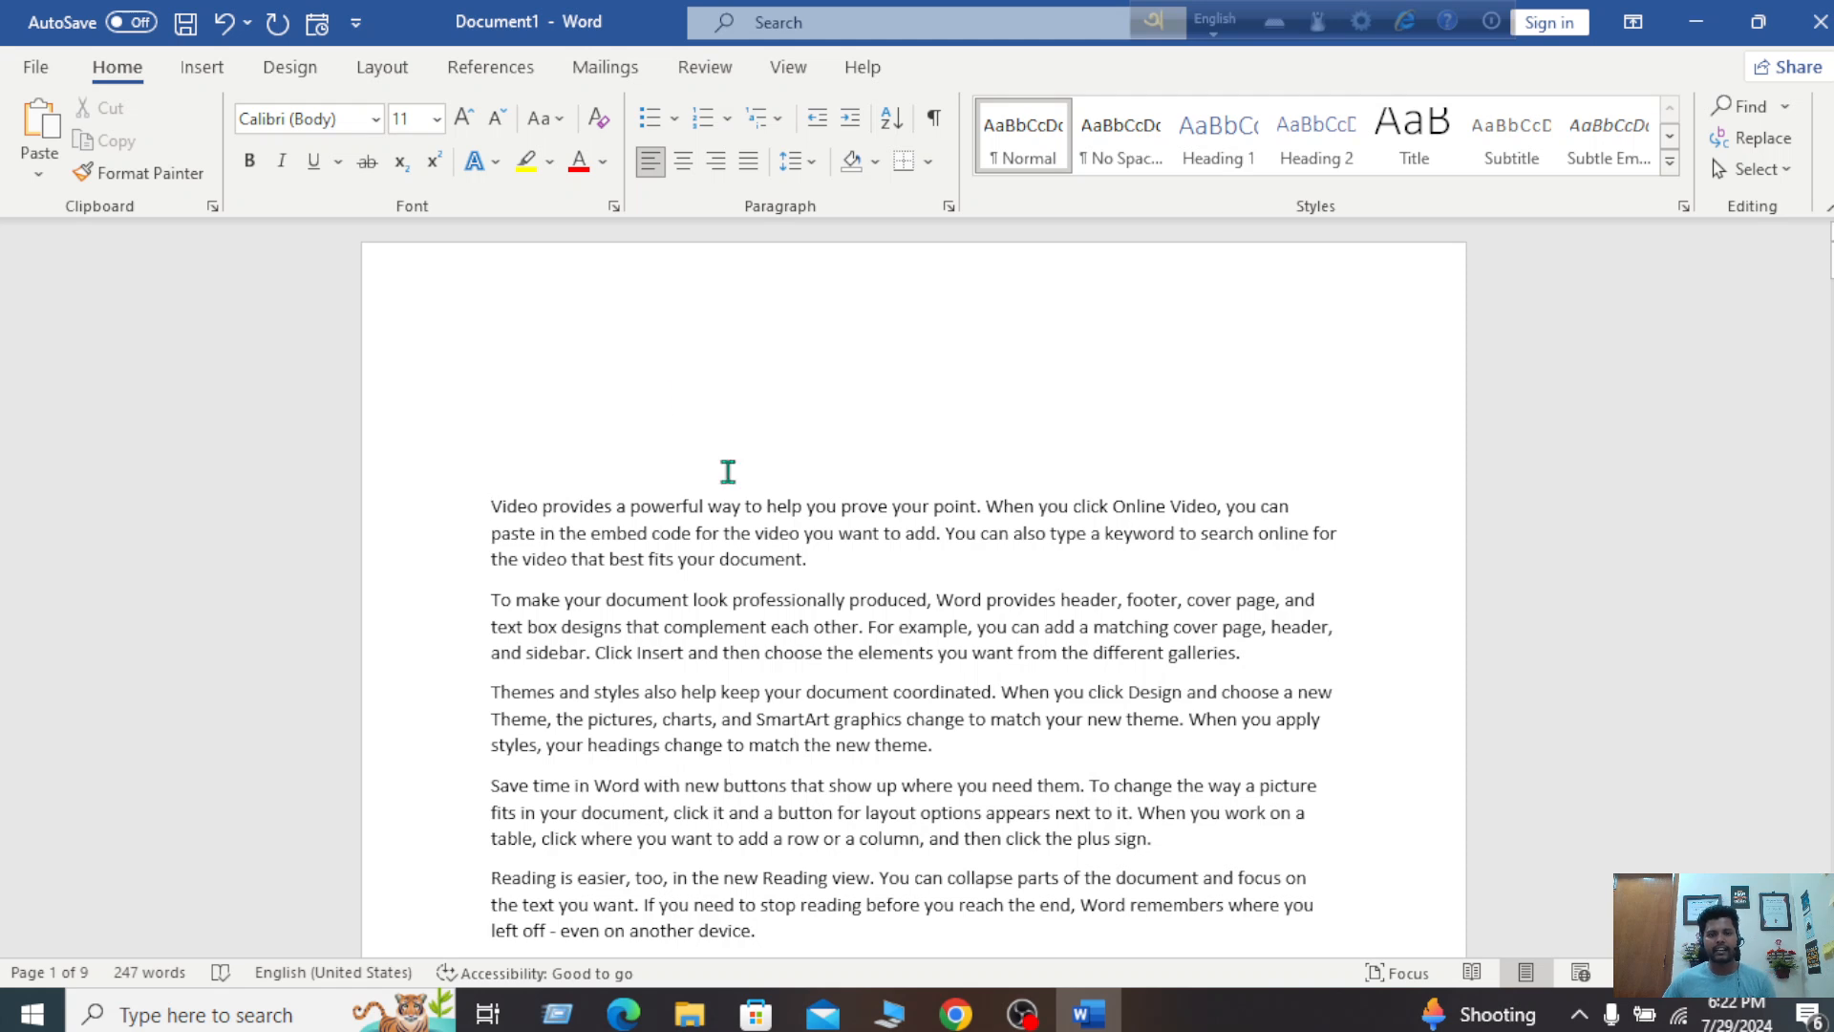
pyautogui.click(496, 428)
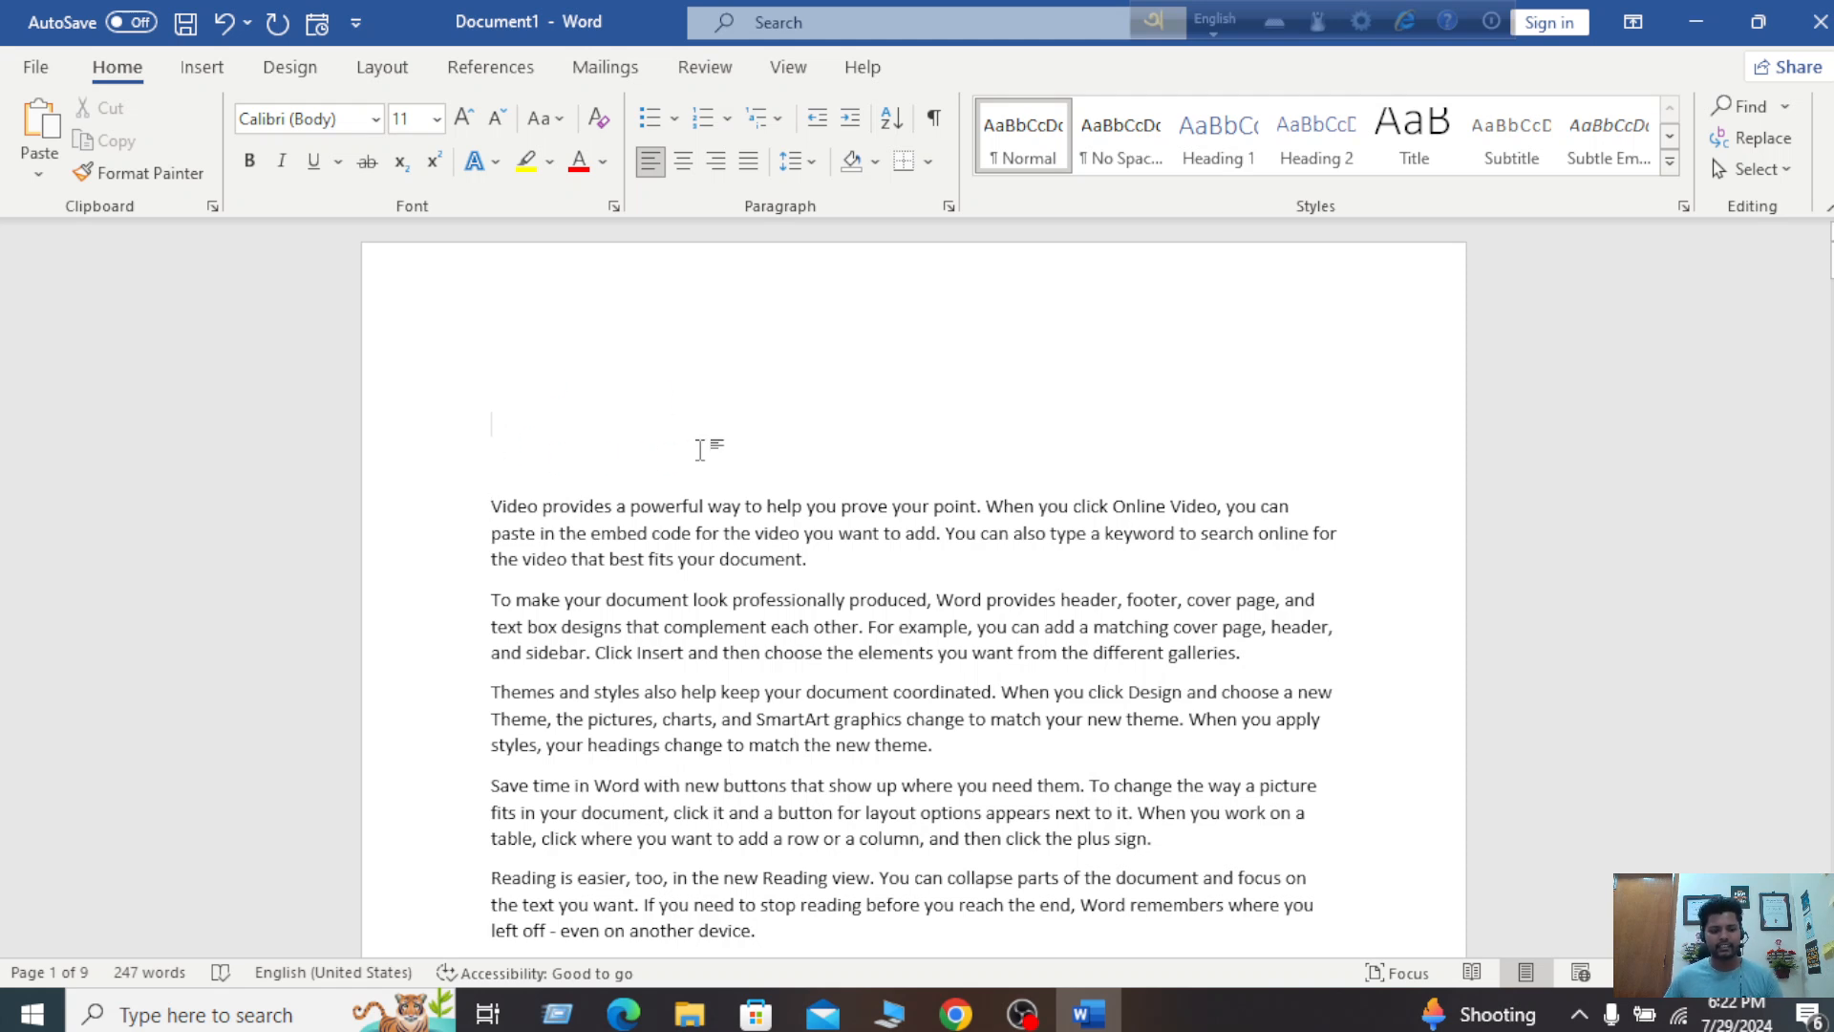
pyautogui.write('Video')
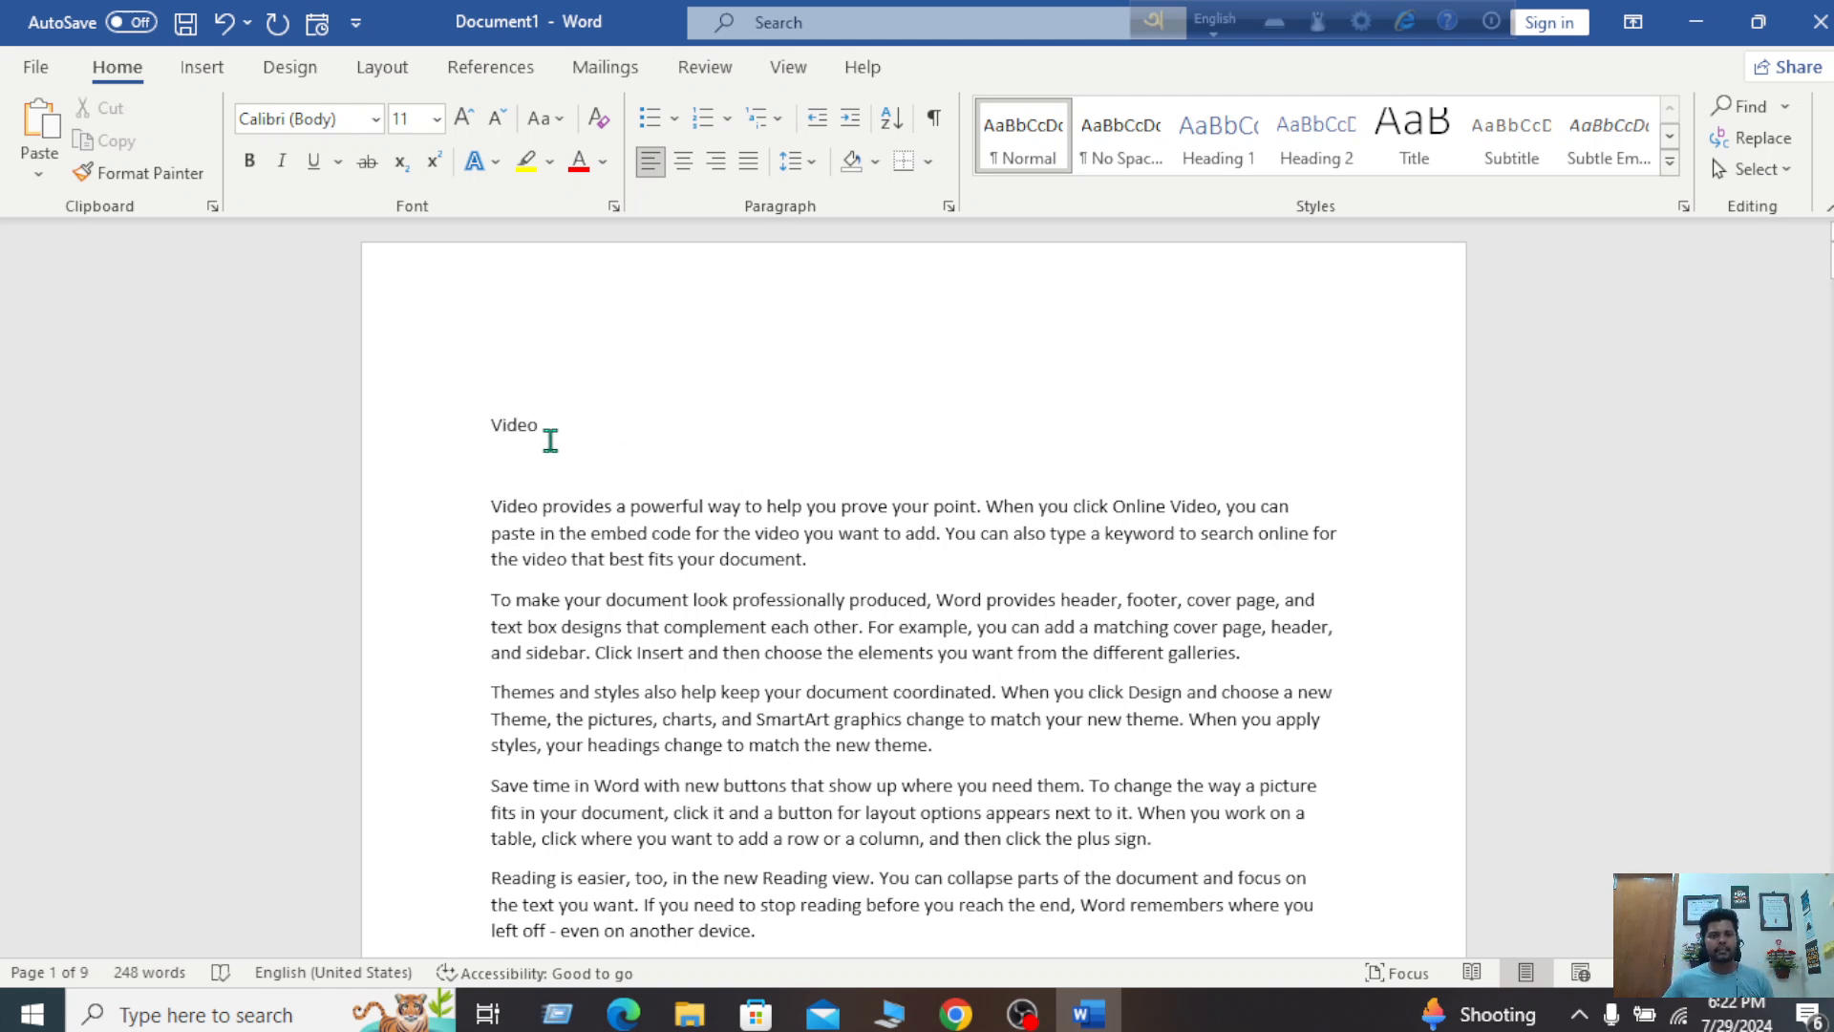
# Step: Apply the Heading 2 style to the Video line above the first paragraph
pyautogui.click(389, 420)
pyautogui.click(1218, 143)
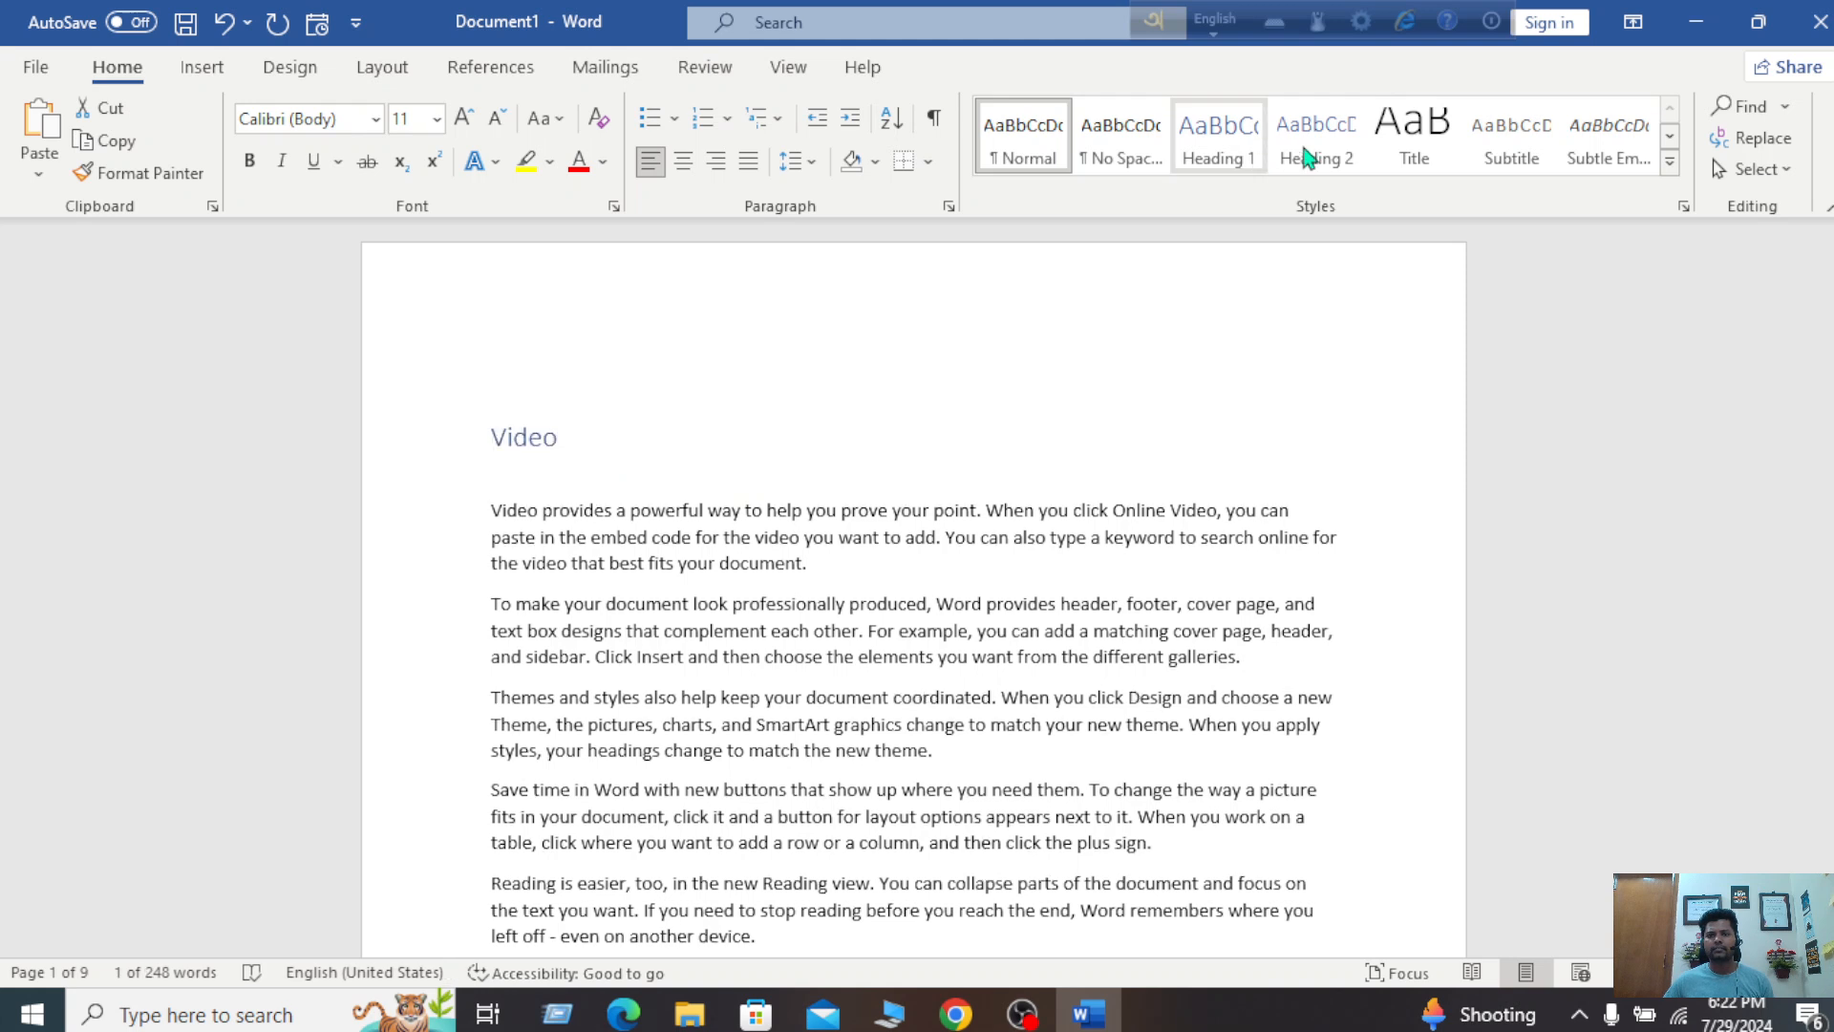
pyautogui.click(1309, 158)
pyautogui.click(840, 427)
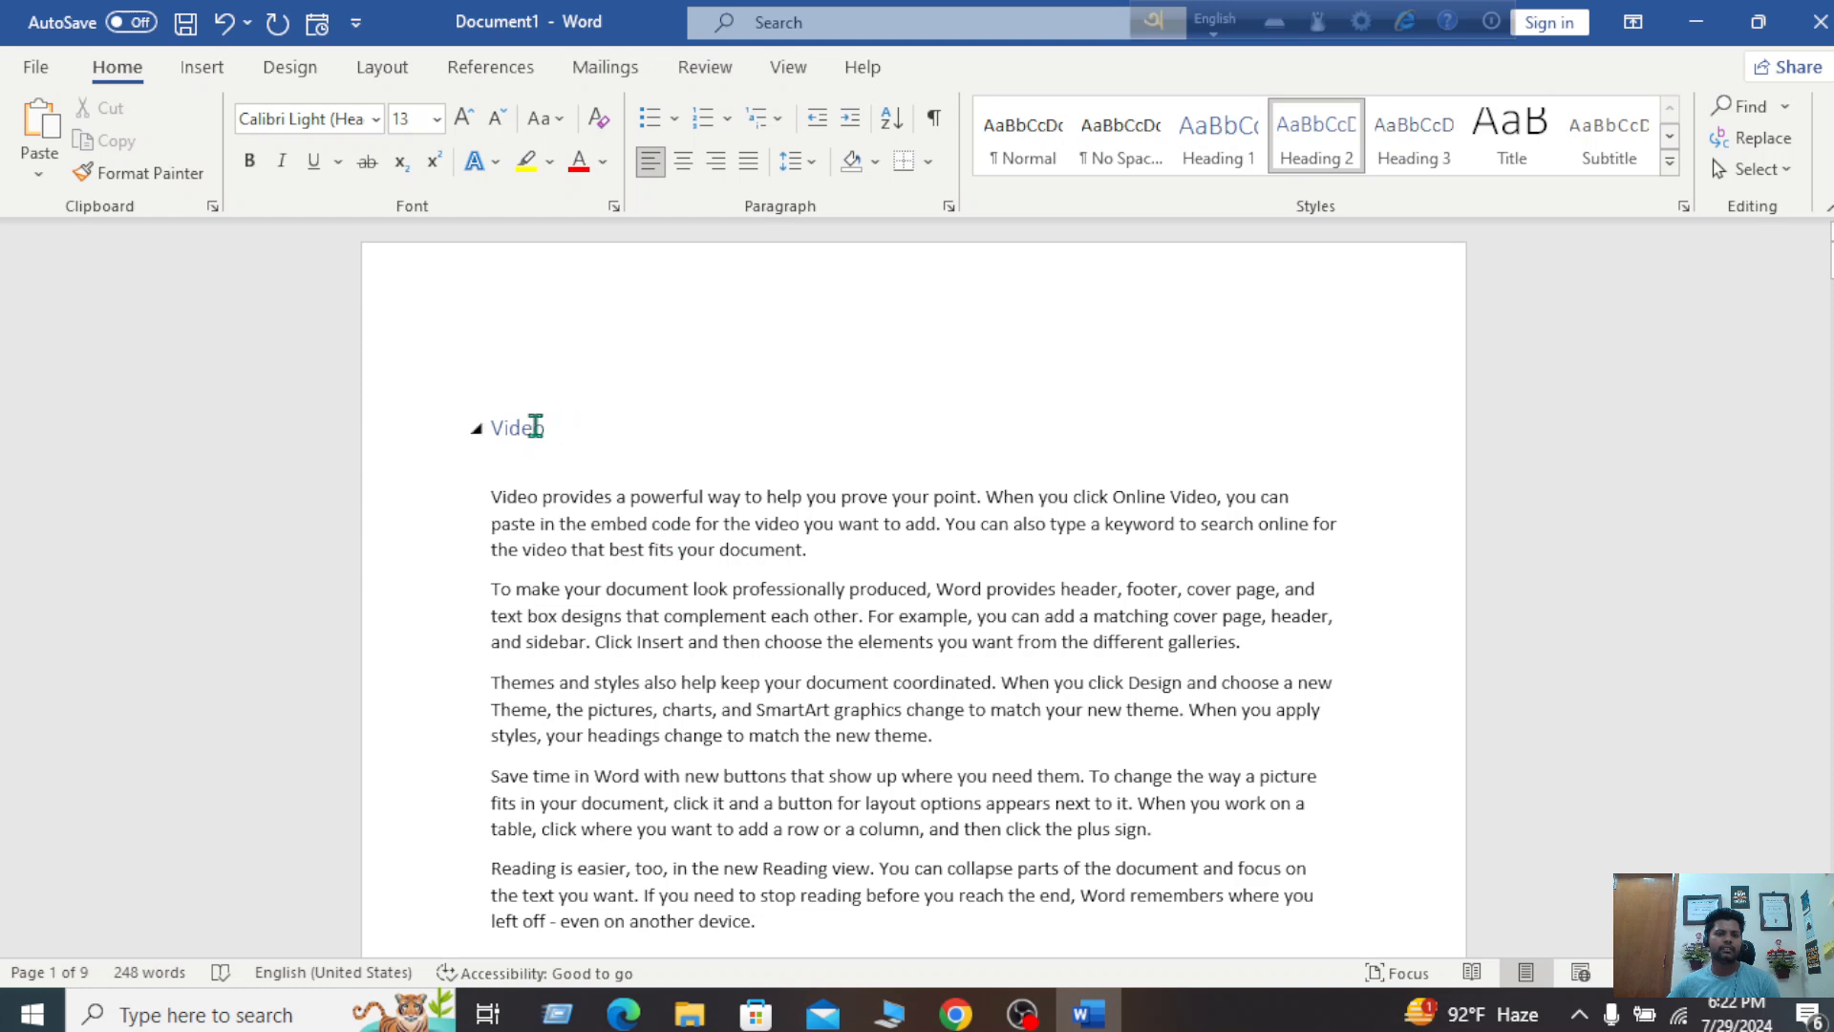
# Step: Insert a hyperlinked cross-reference to the heading text Video directly after the Video bullet on page 2, without the trailing space
pyautogui.scroll(-5, 663, 473)
pyautogui.scroll(5, 663, 473)
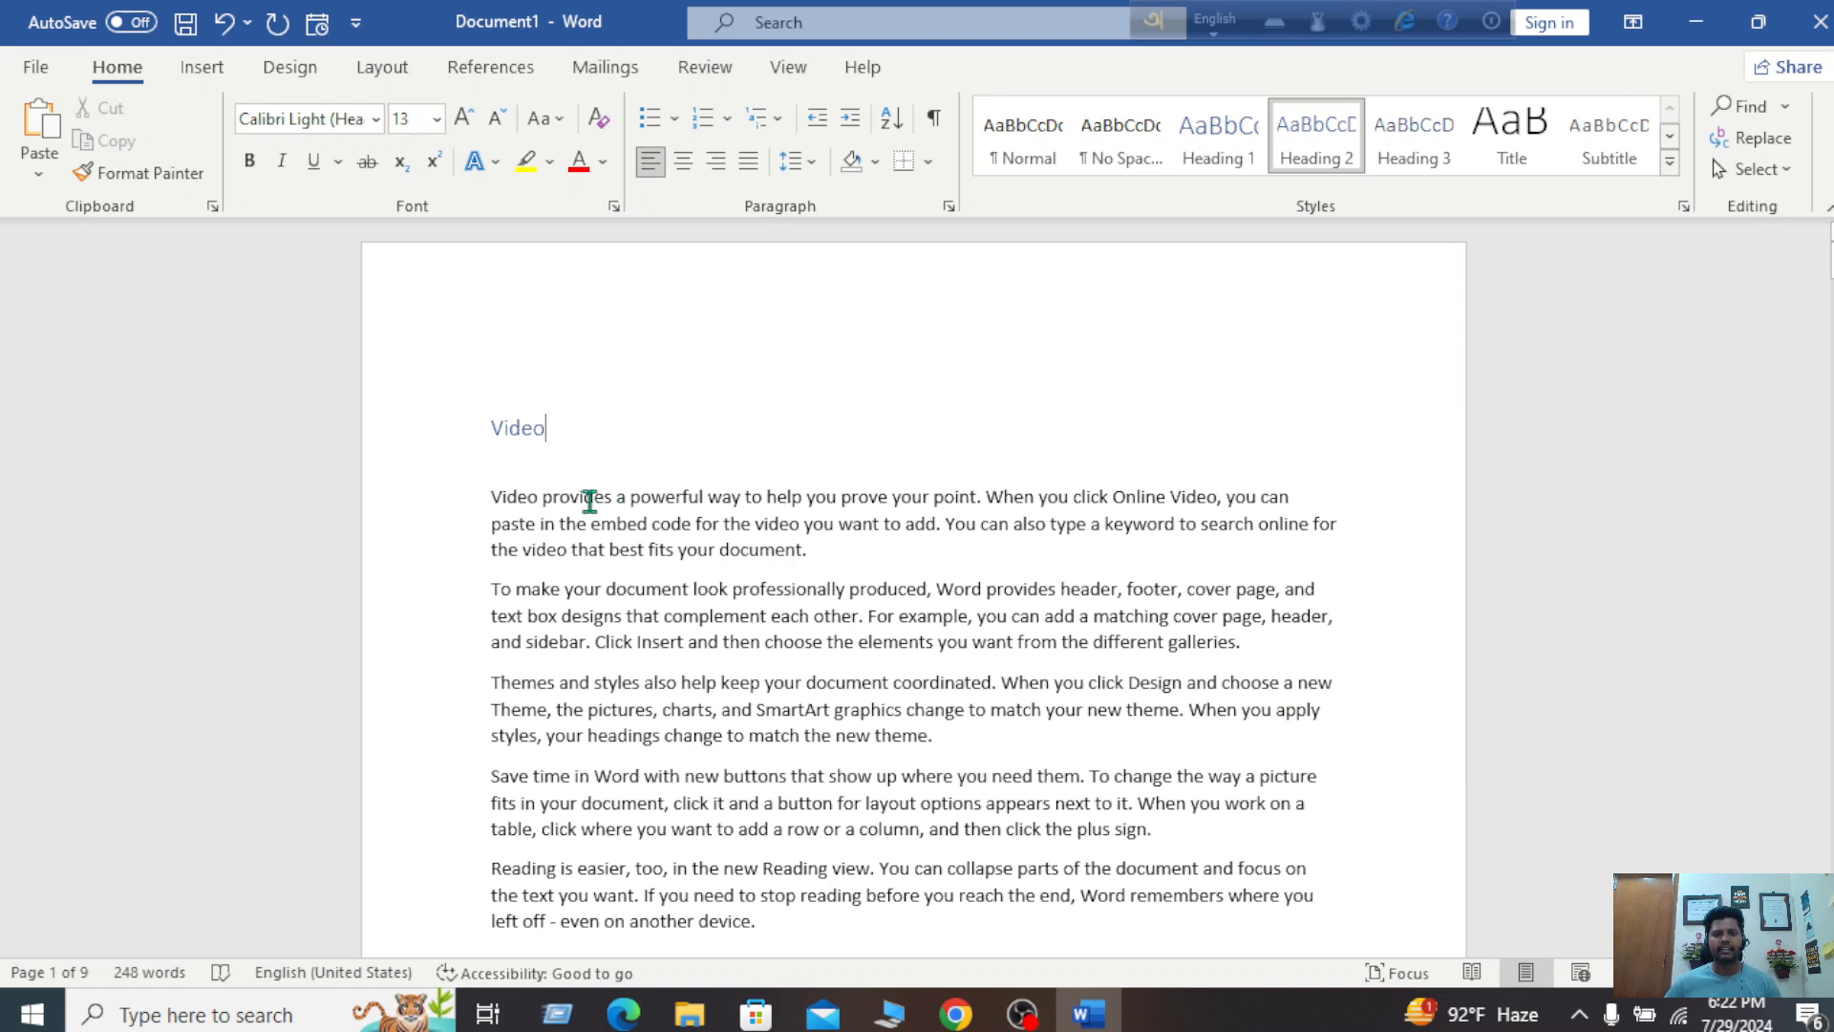
pyautogui.scroll(-6, 574, 500)
pyautogui.scroll(-8, 583, 502)
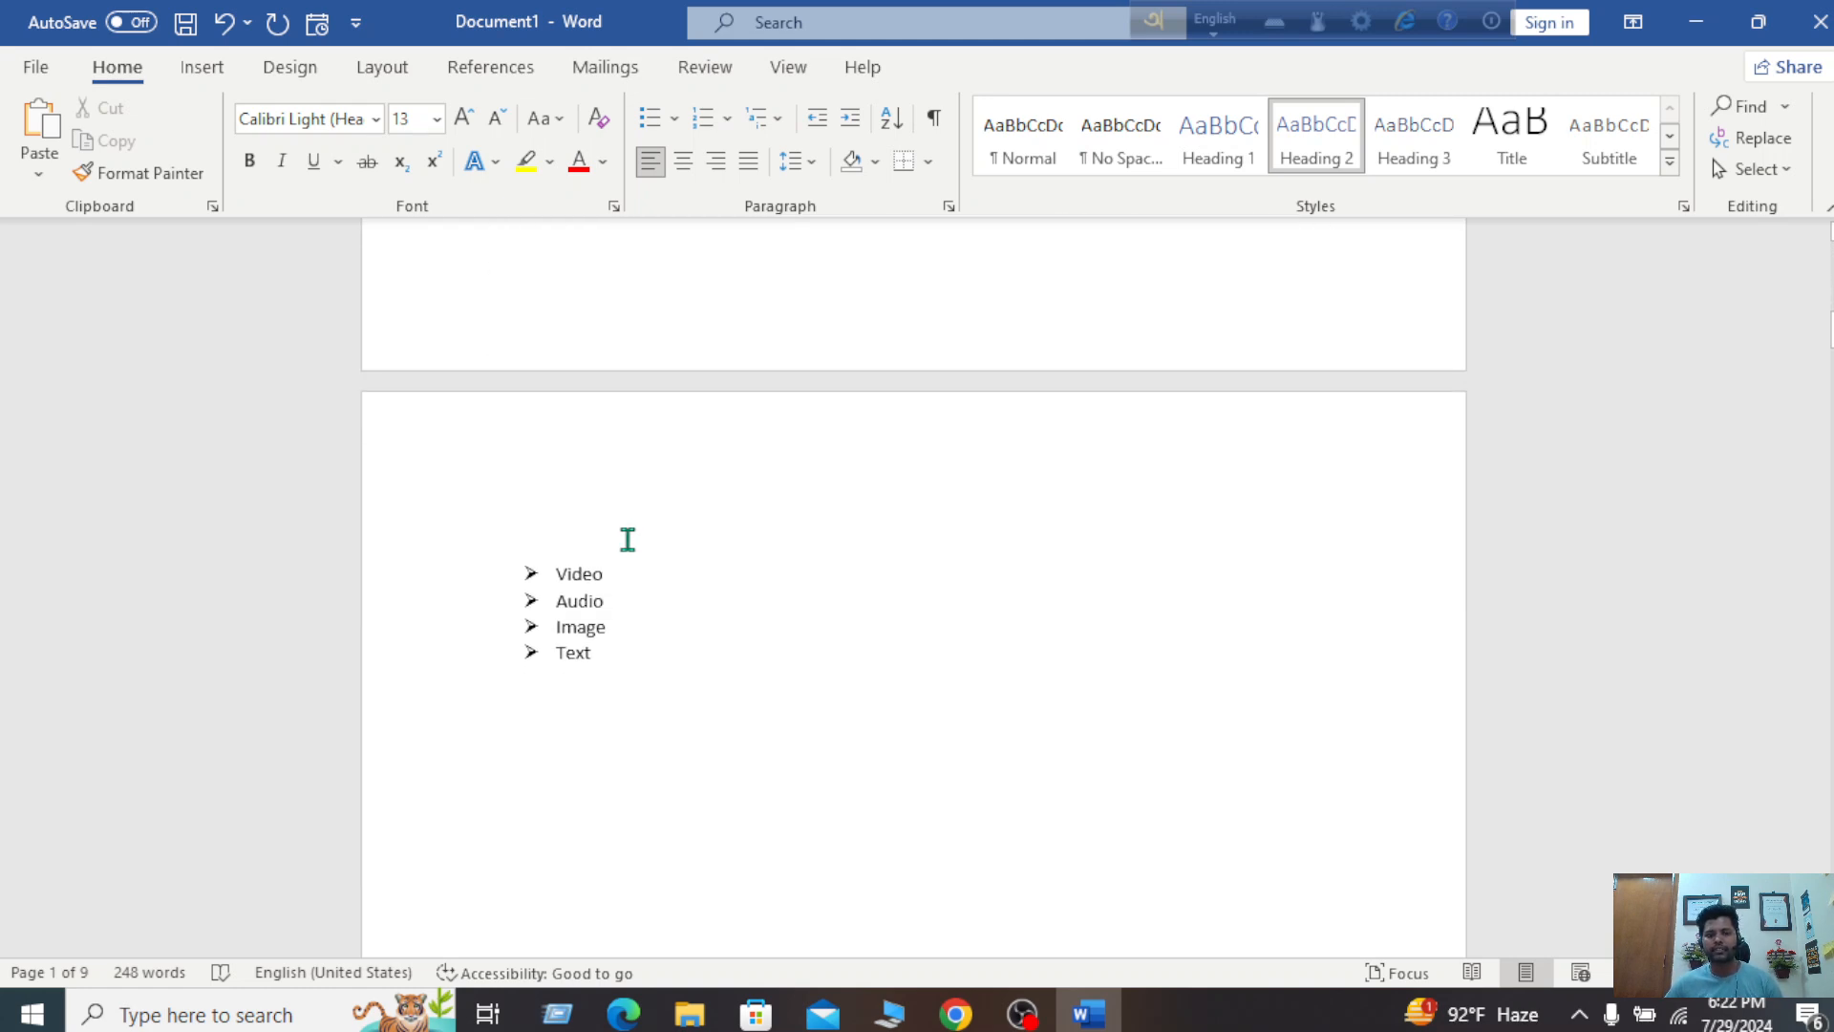
pyautogui.click(635, 575)
pyautogui.press('BackSpace')
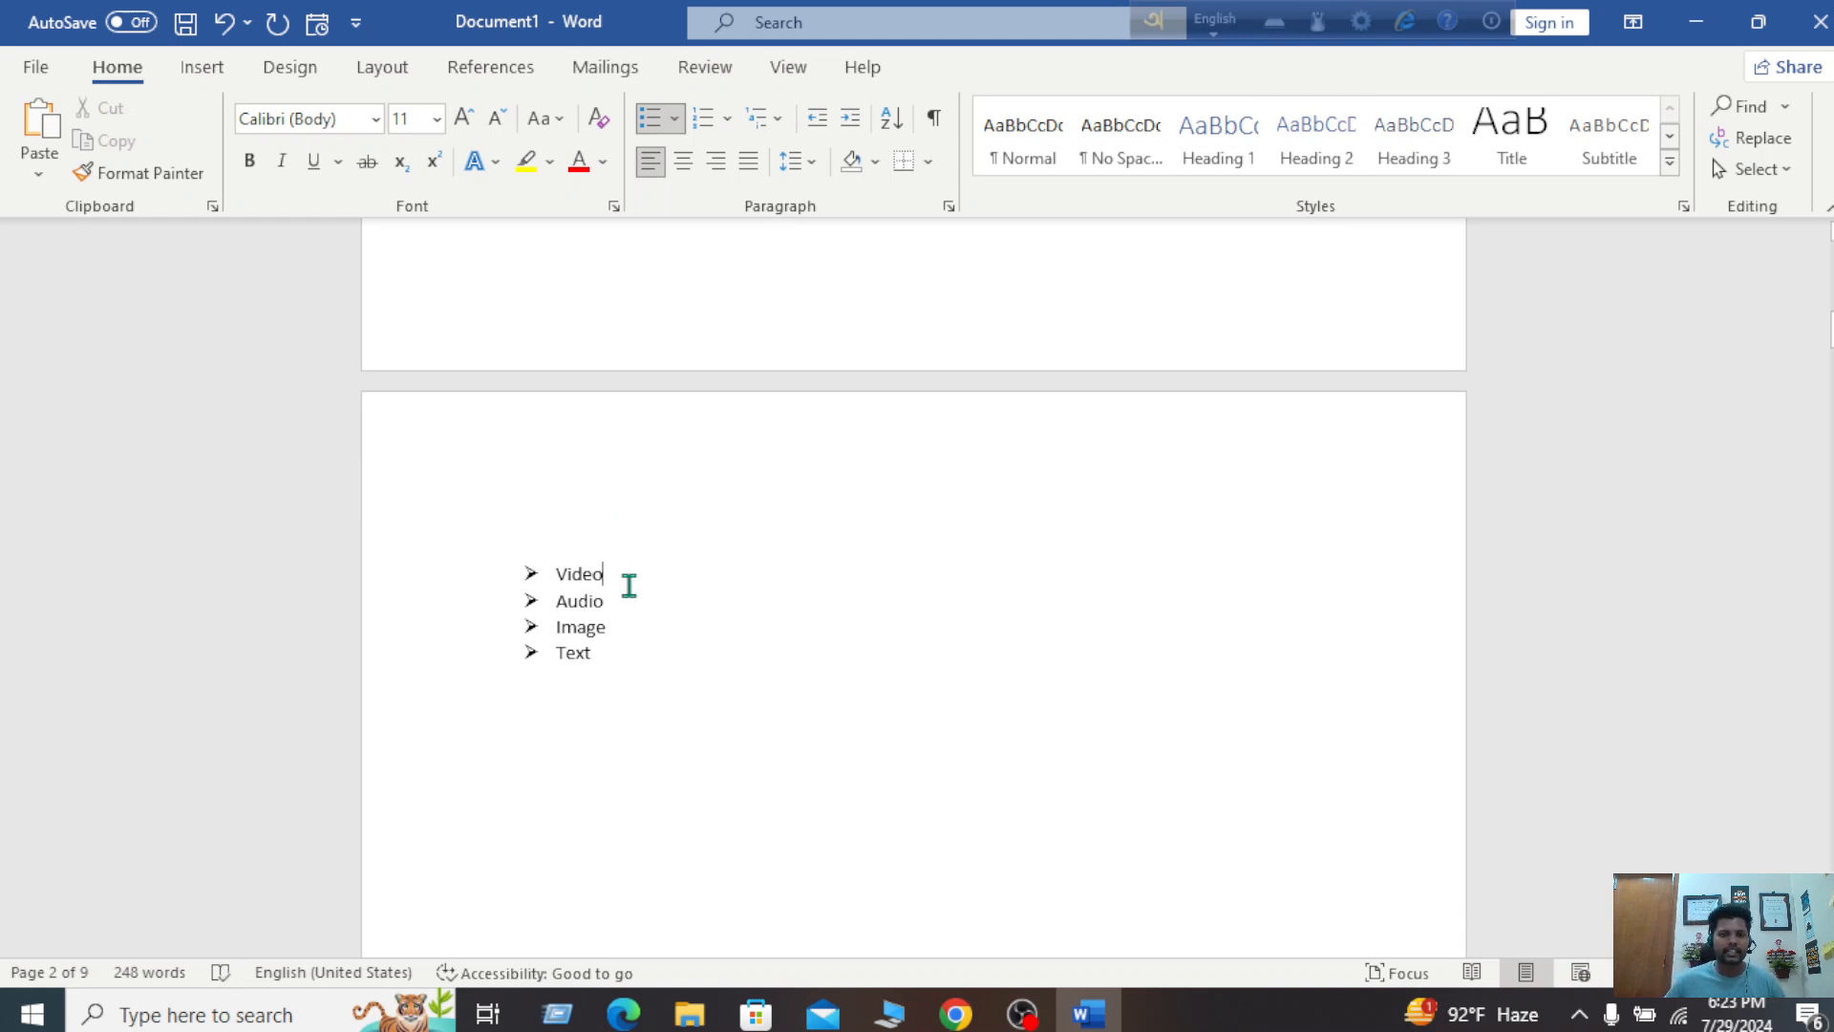
pyautogui.click(204, 69)
pyautogui.click(1034, 167)
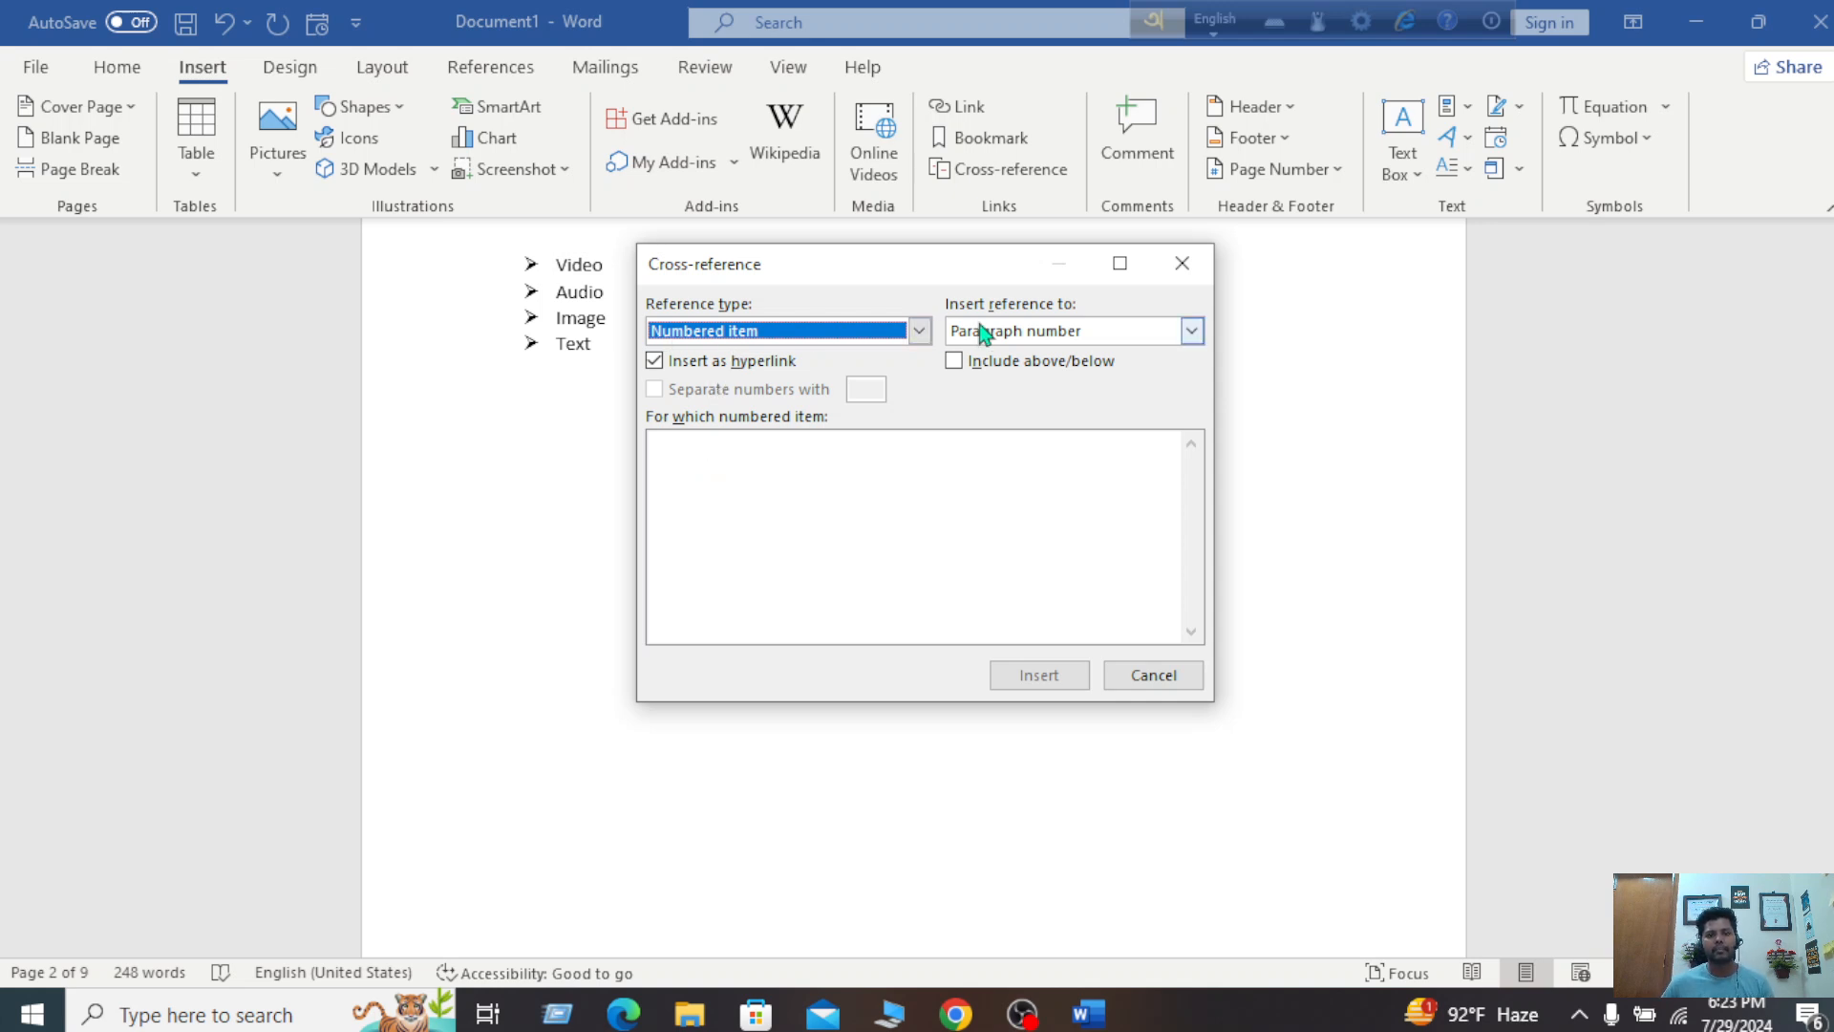
pyautogui.click(920, 332)
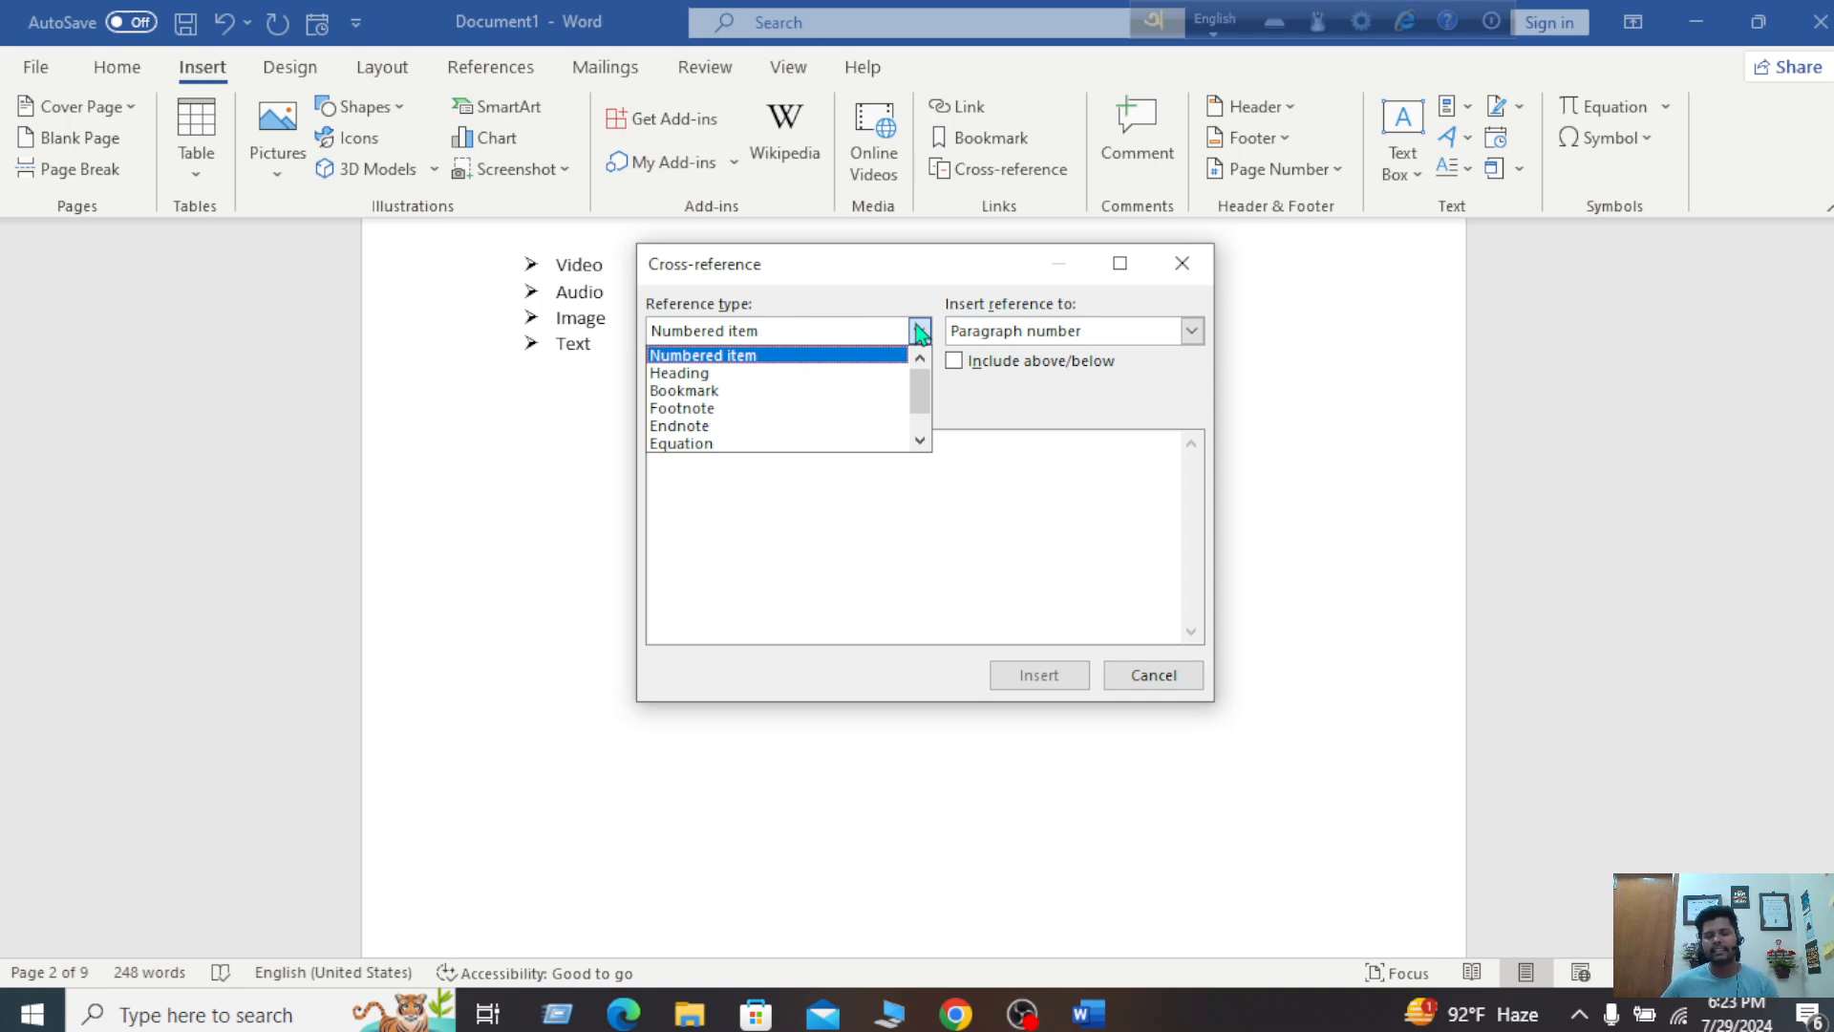
pyautogui.click(731, 374)
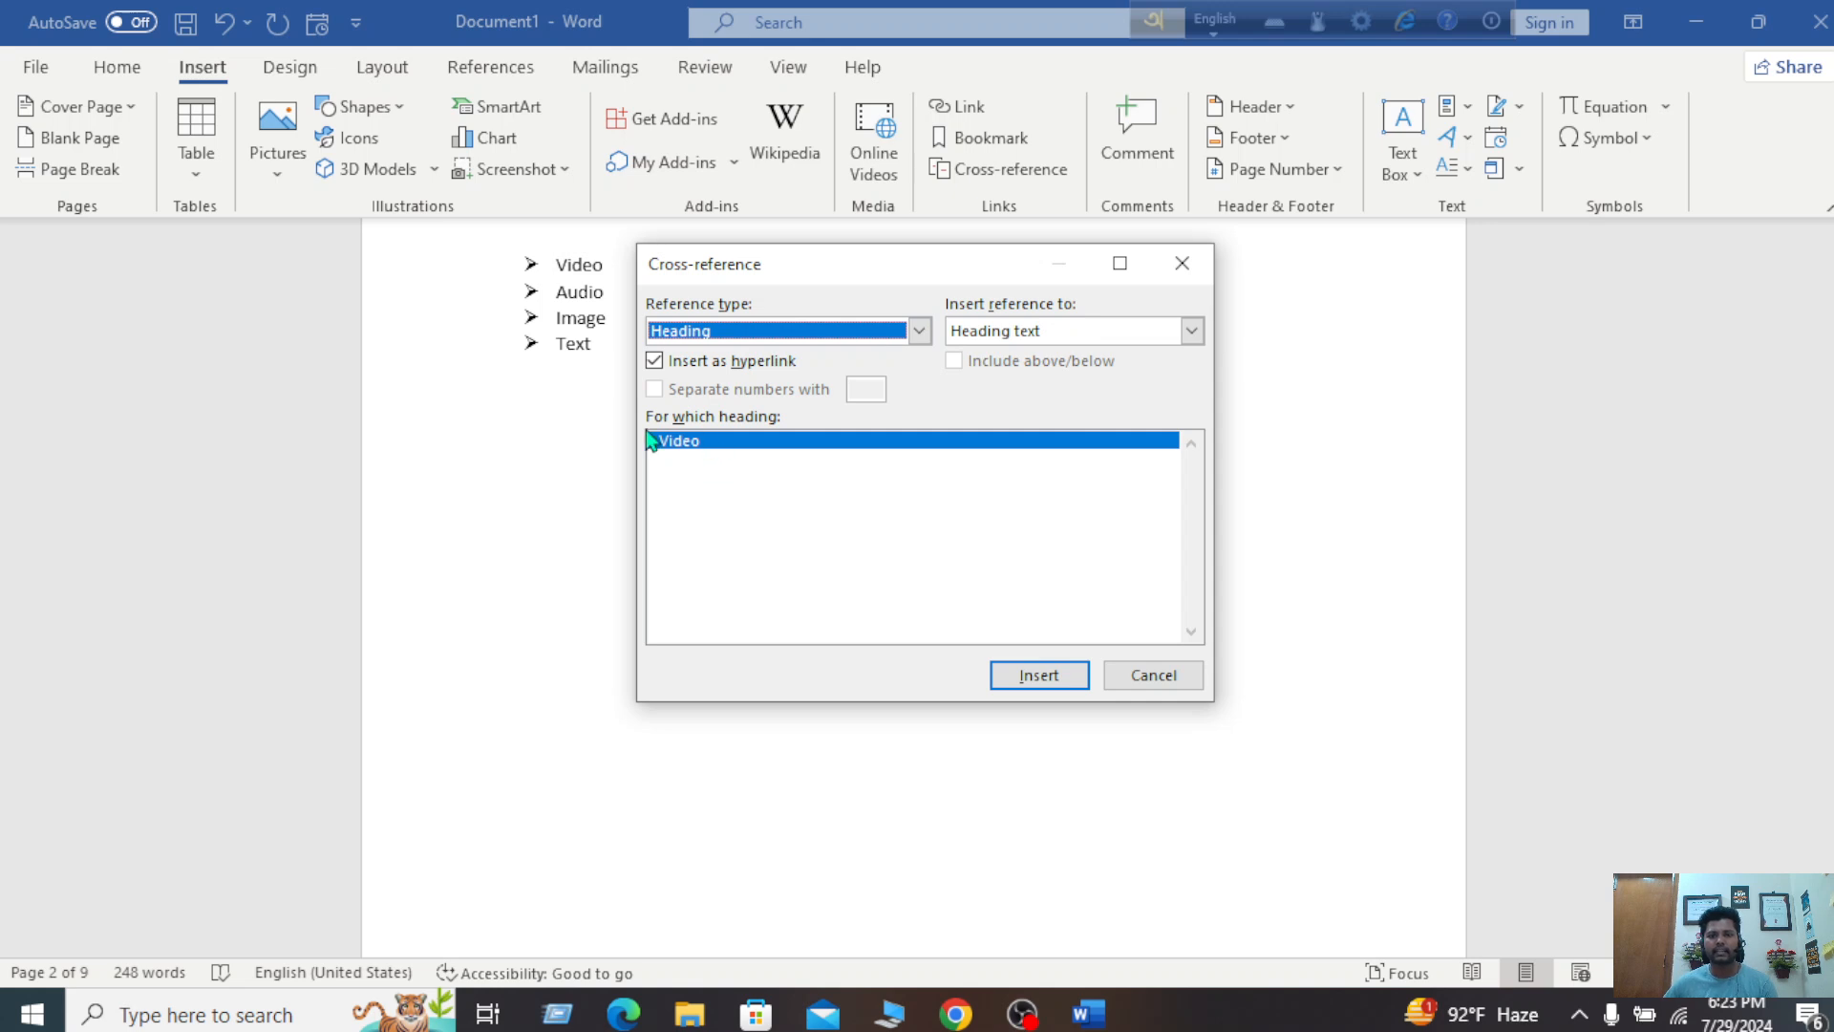
pyautogui.click(1045, 680)
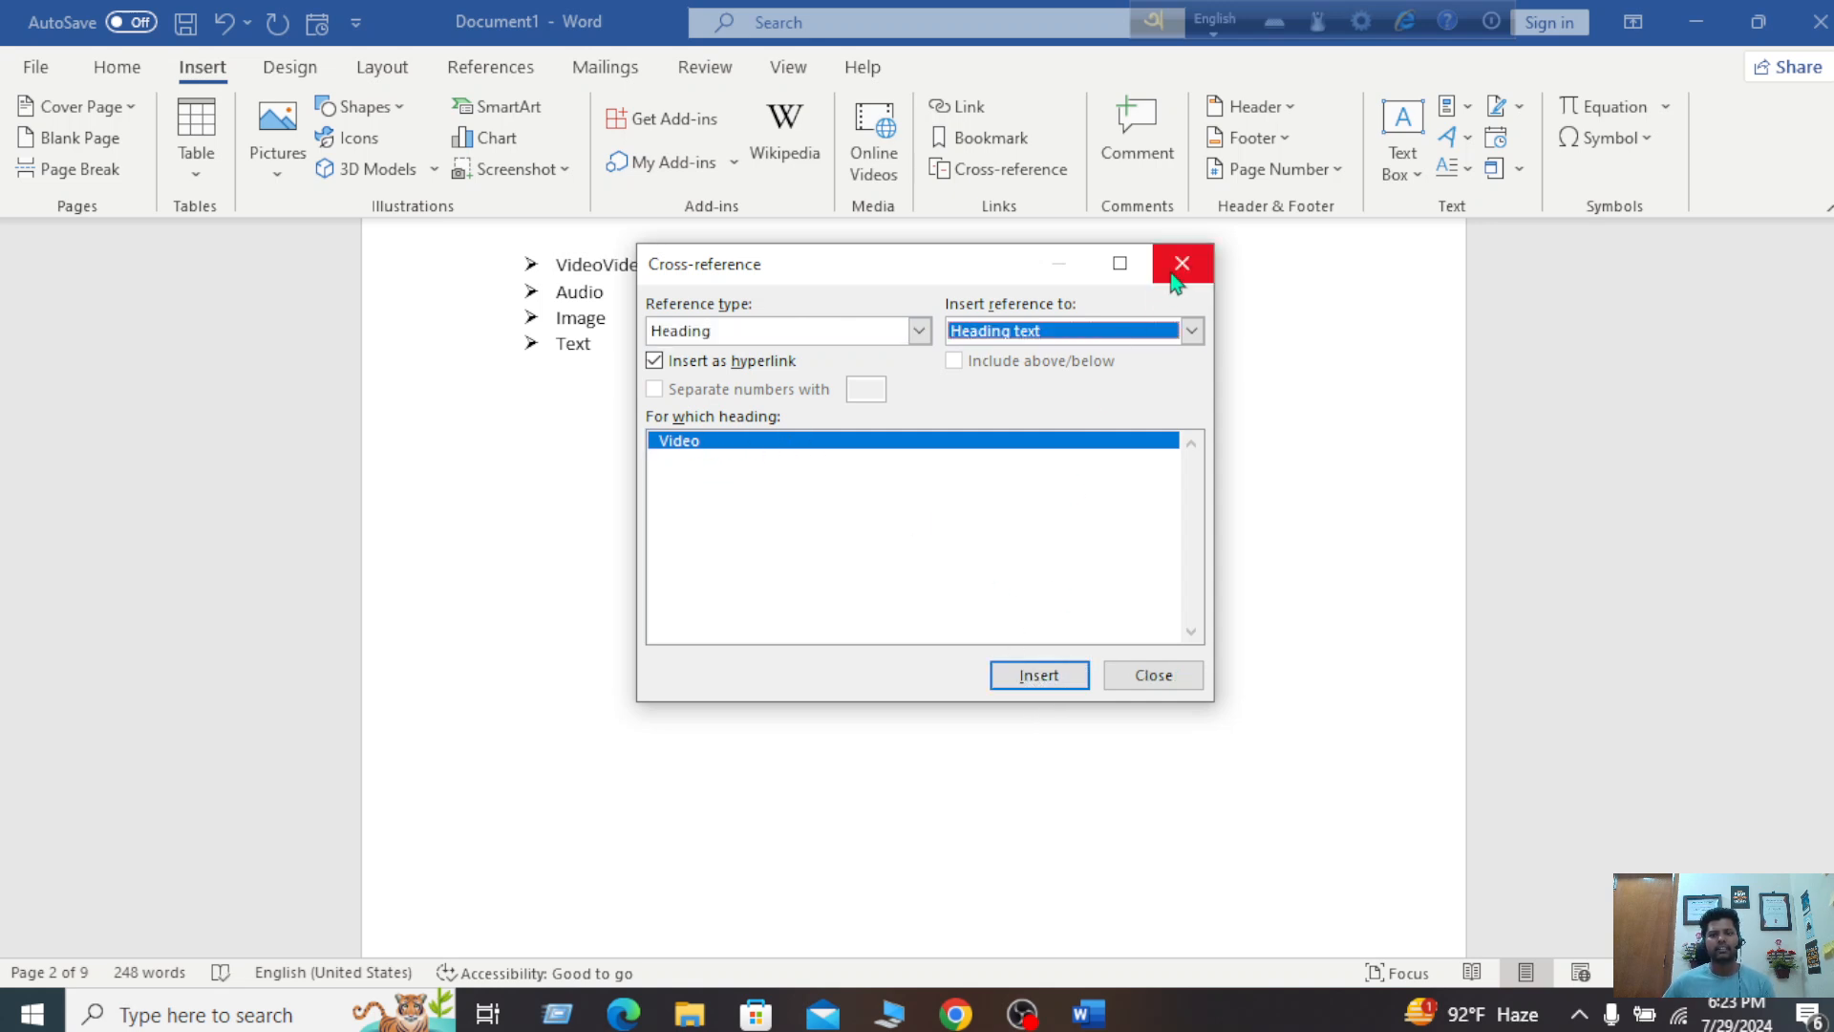
# Step: Close the Cross-reference dialog and return to the bulleted list on page 2
pyautogui.click(1182, 263)
pyautogui.scroll(3, 895, 511)
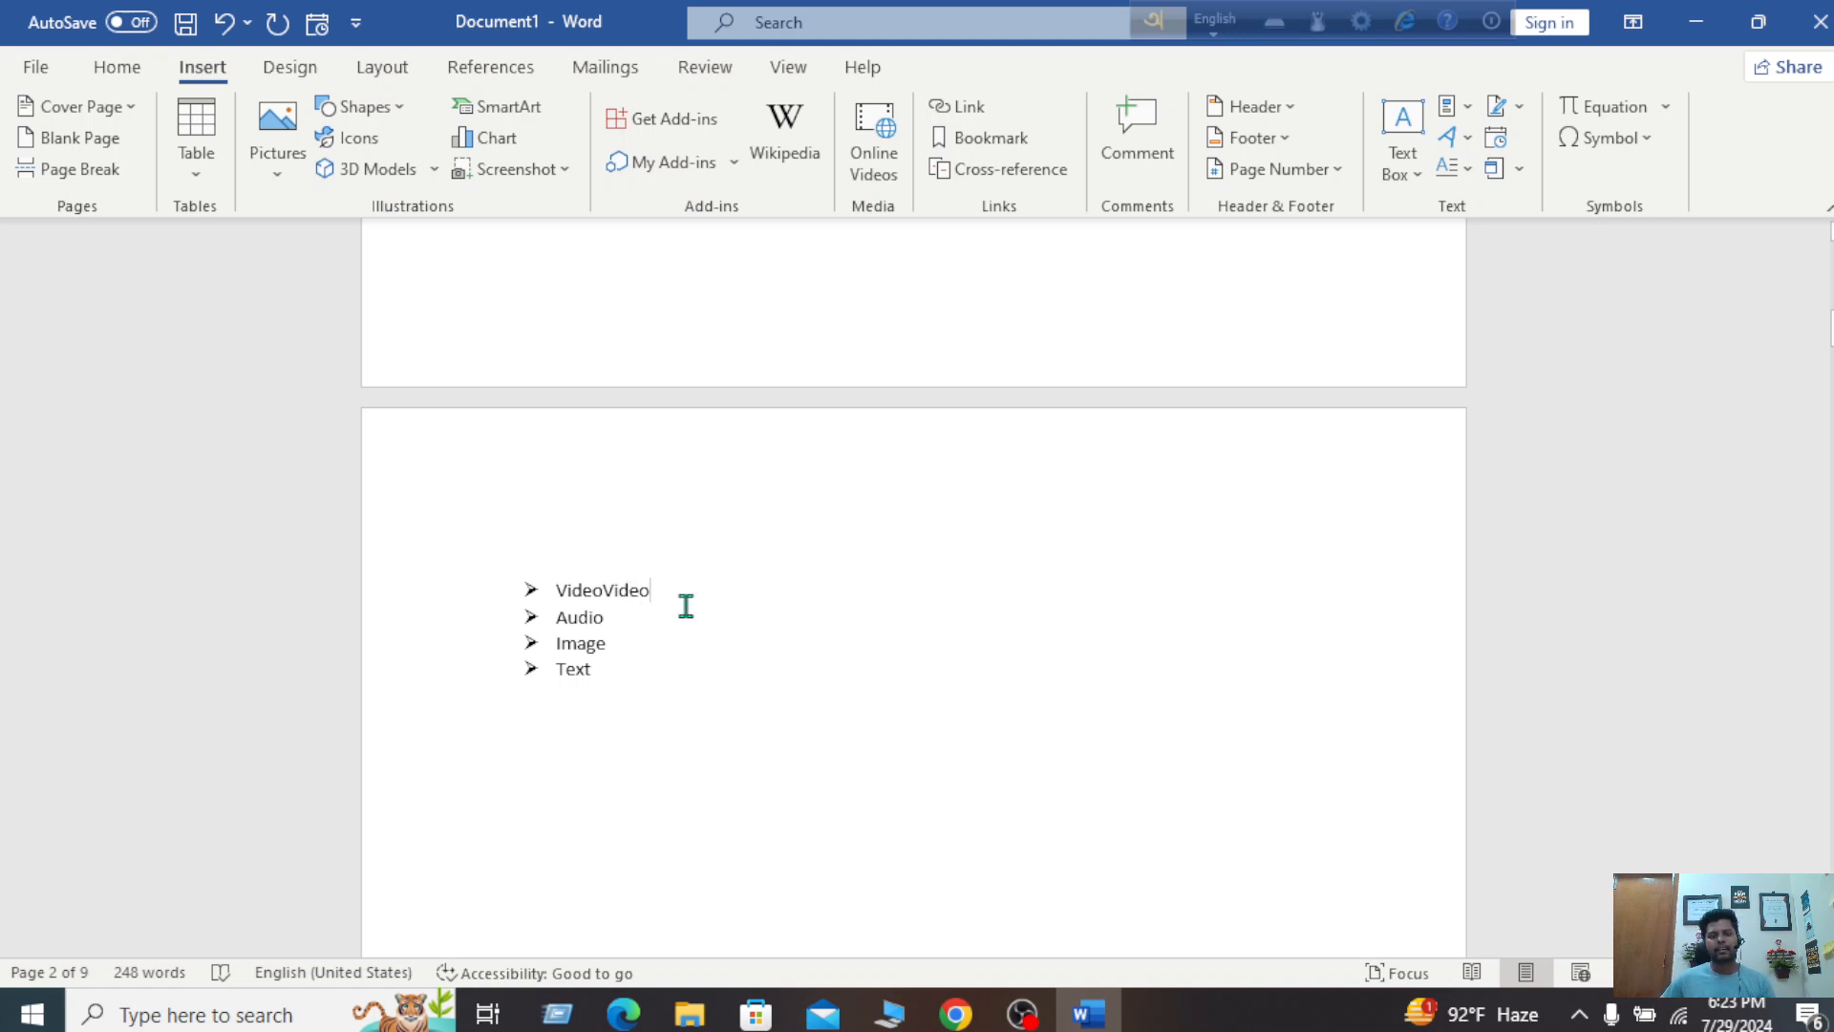
pyautogui.rightClick(635, 590)
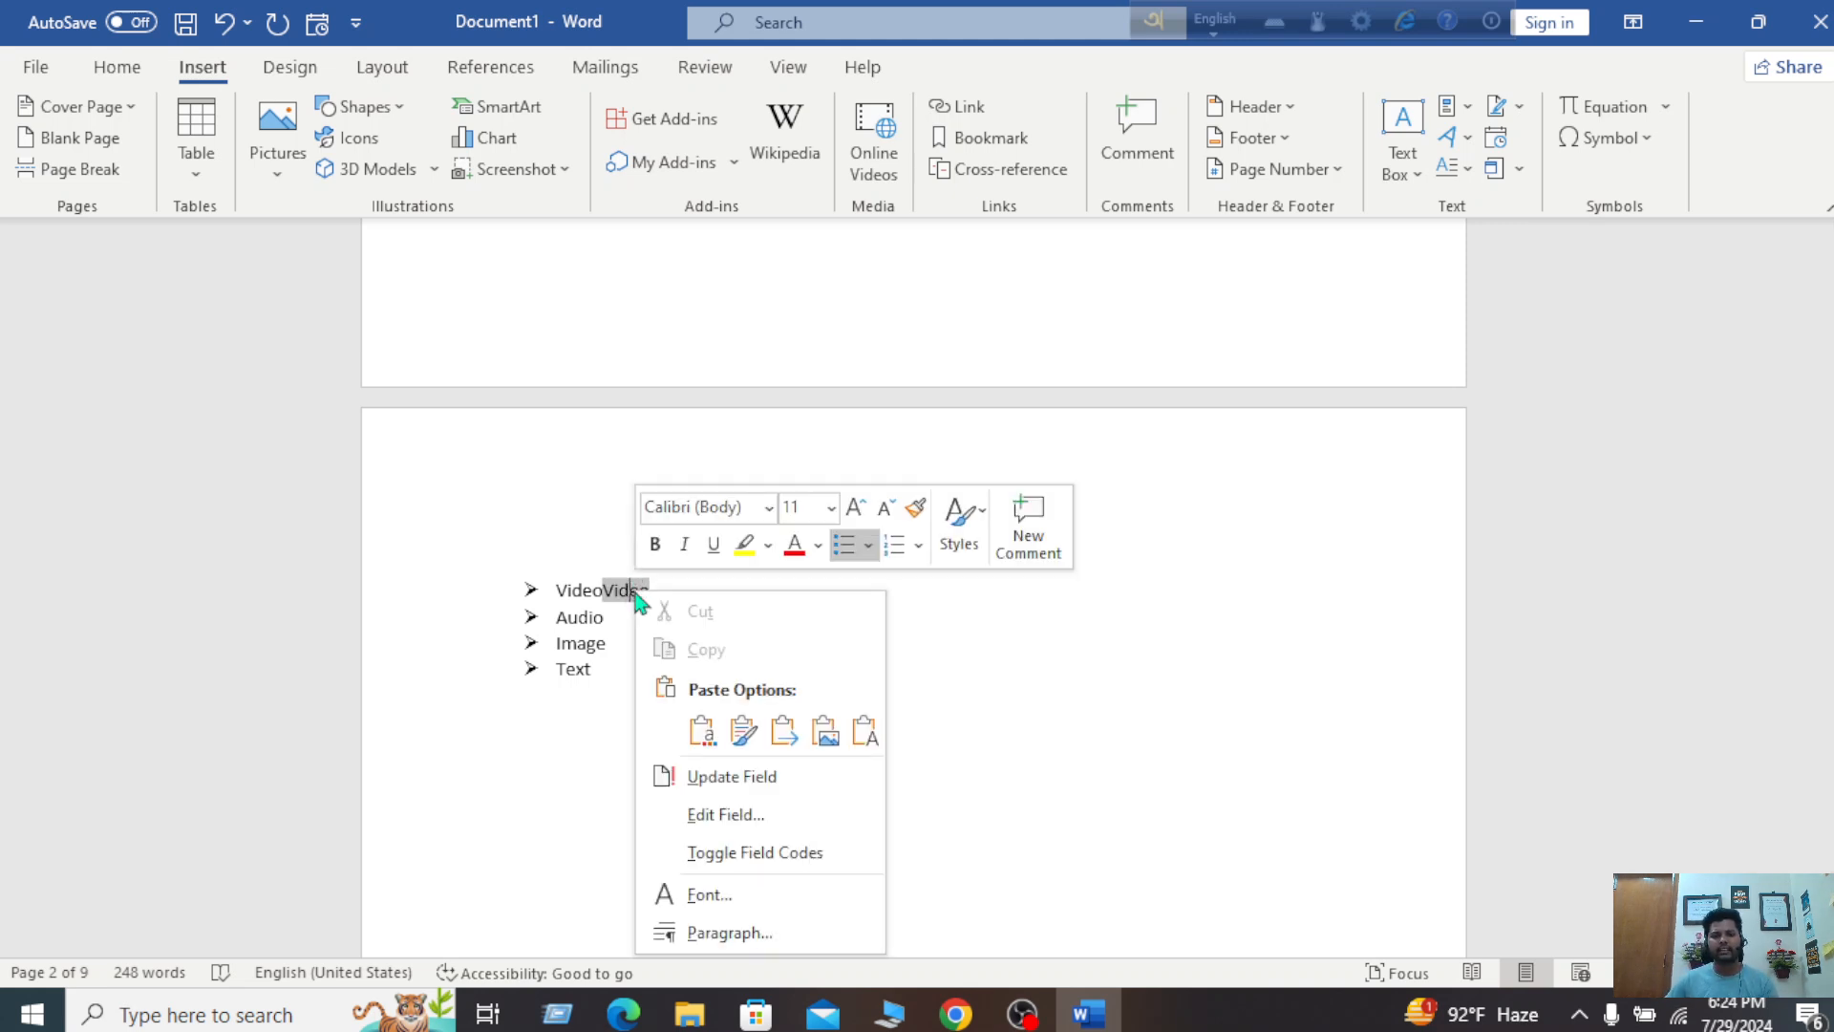
pyautogui.press('Escape')
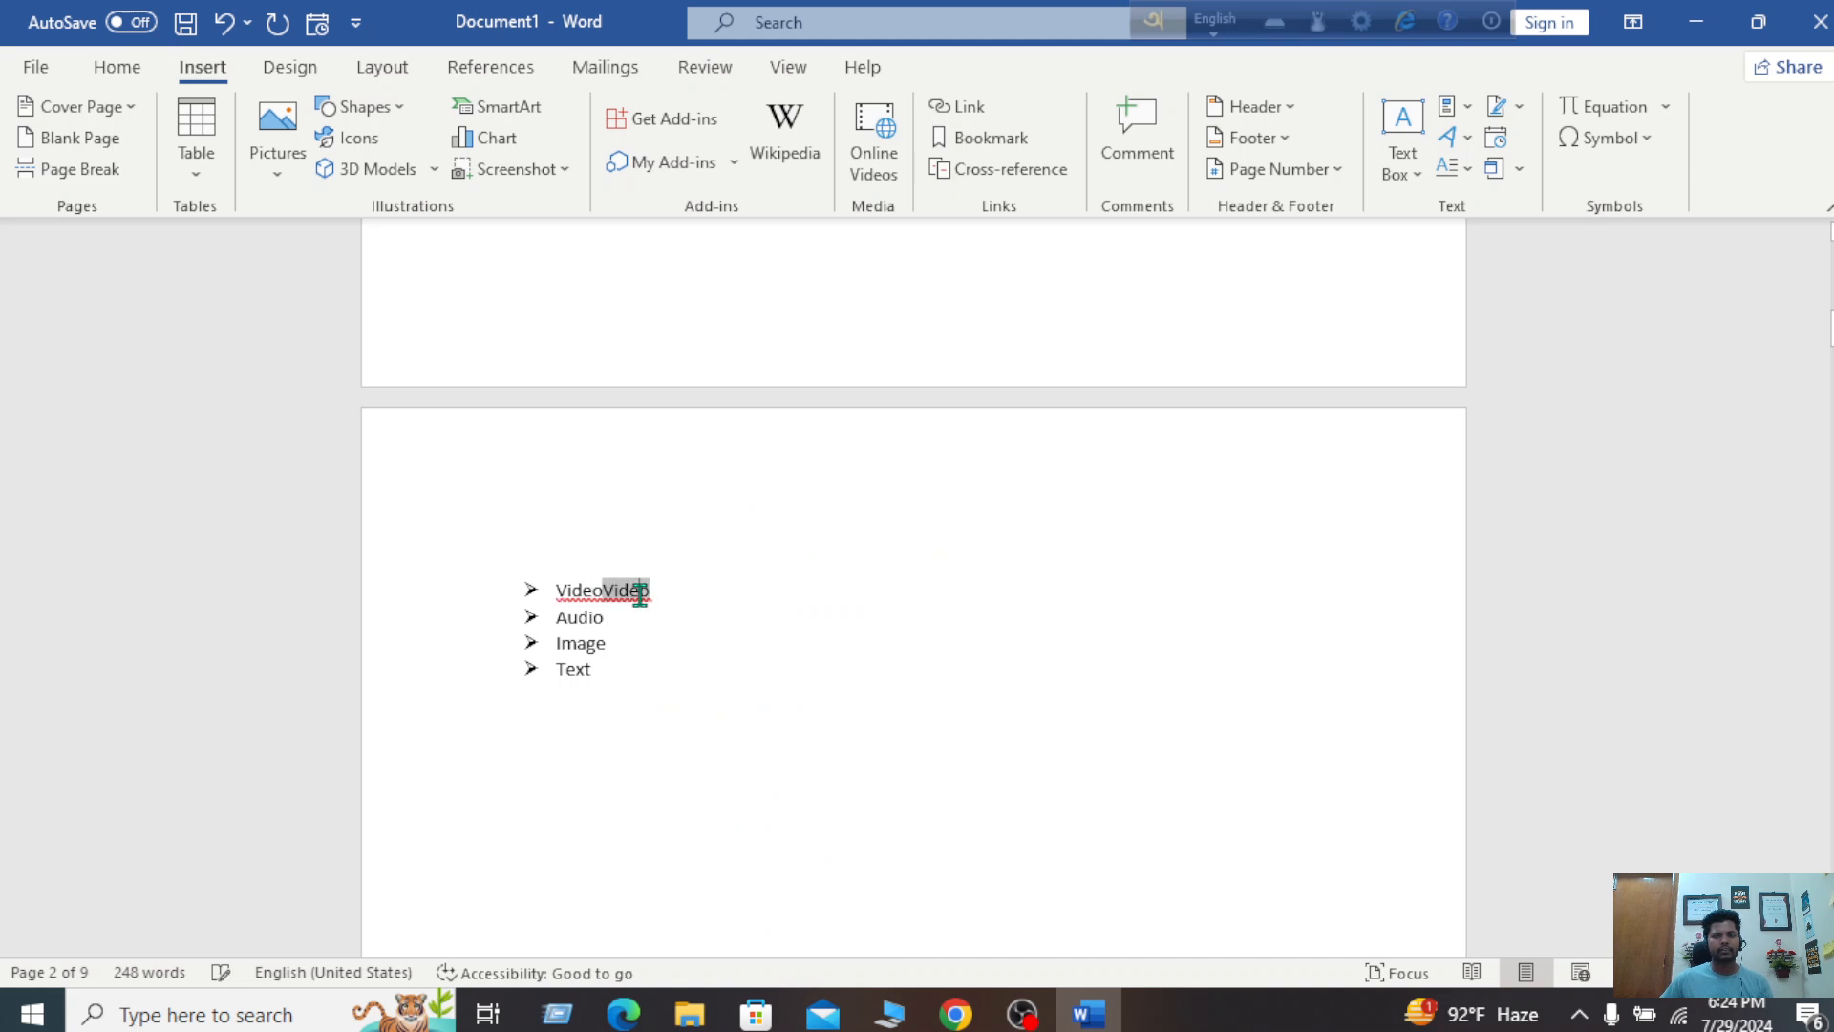
pyautogui.rightClick(639, 592)
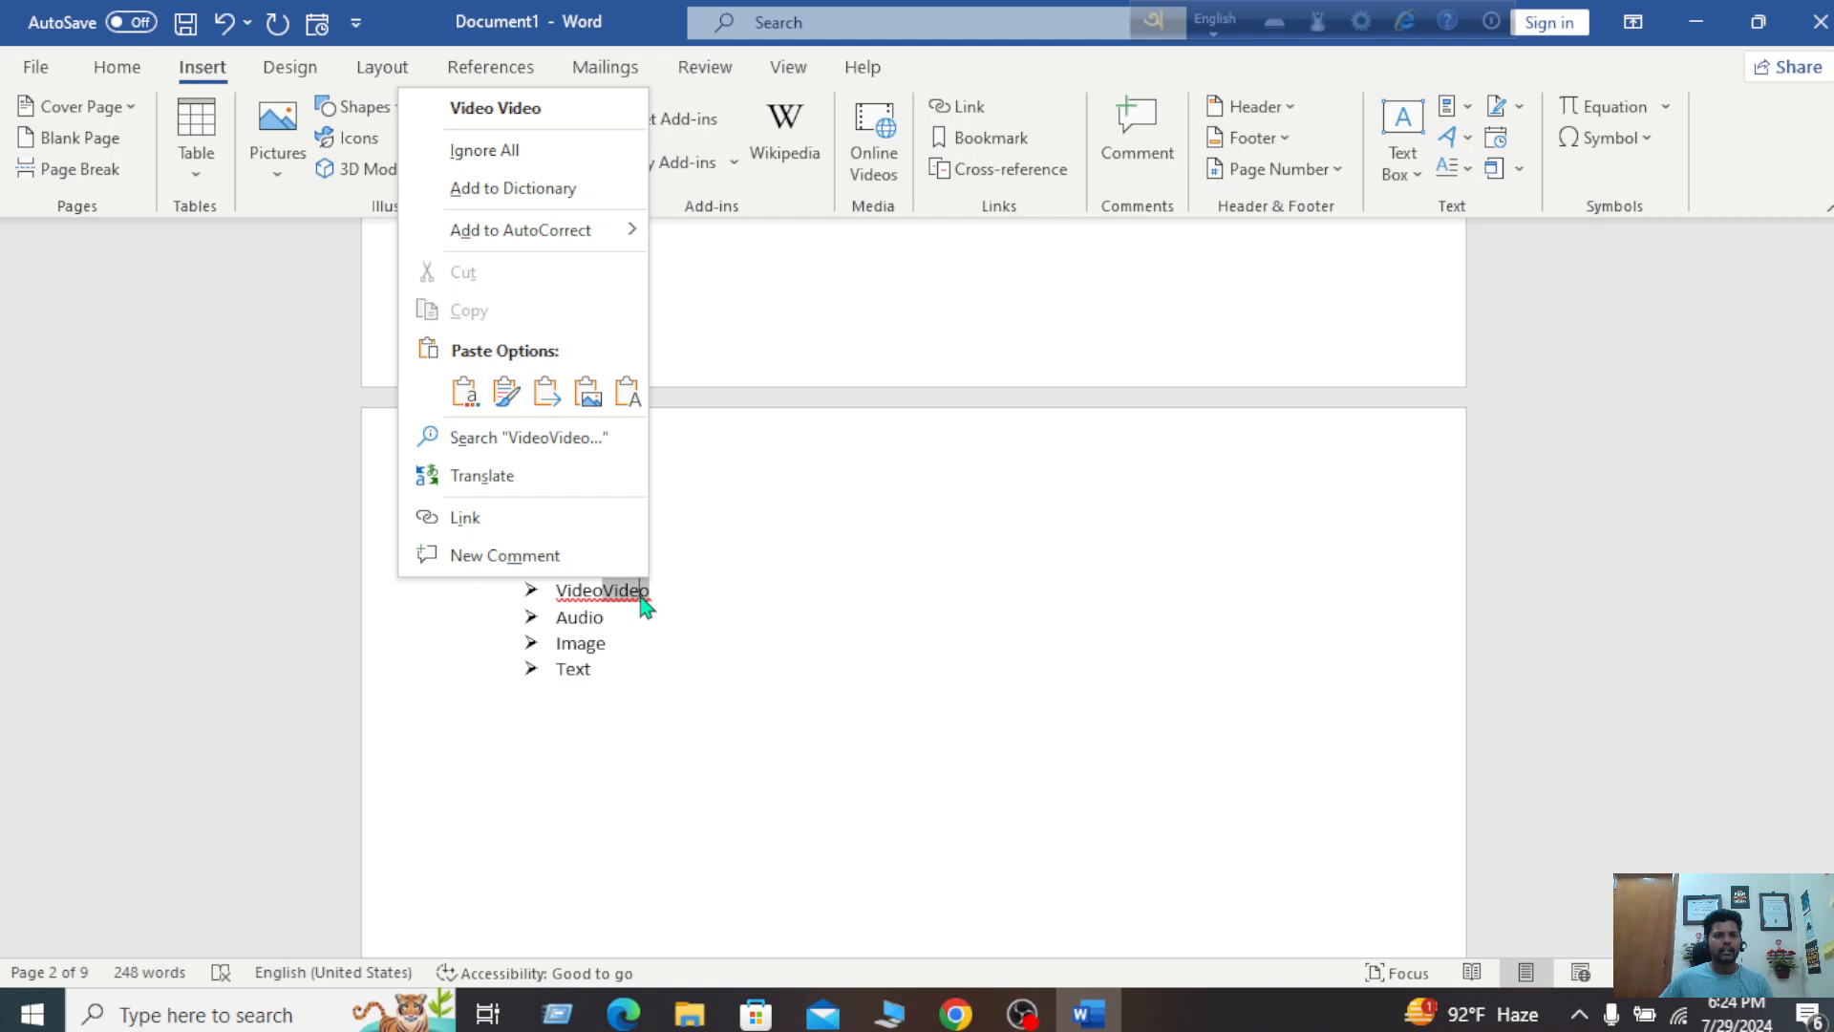
pyautogui.click(680, 708)
pyautogui.click(788, 708)
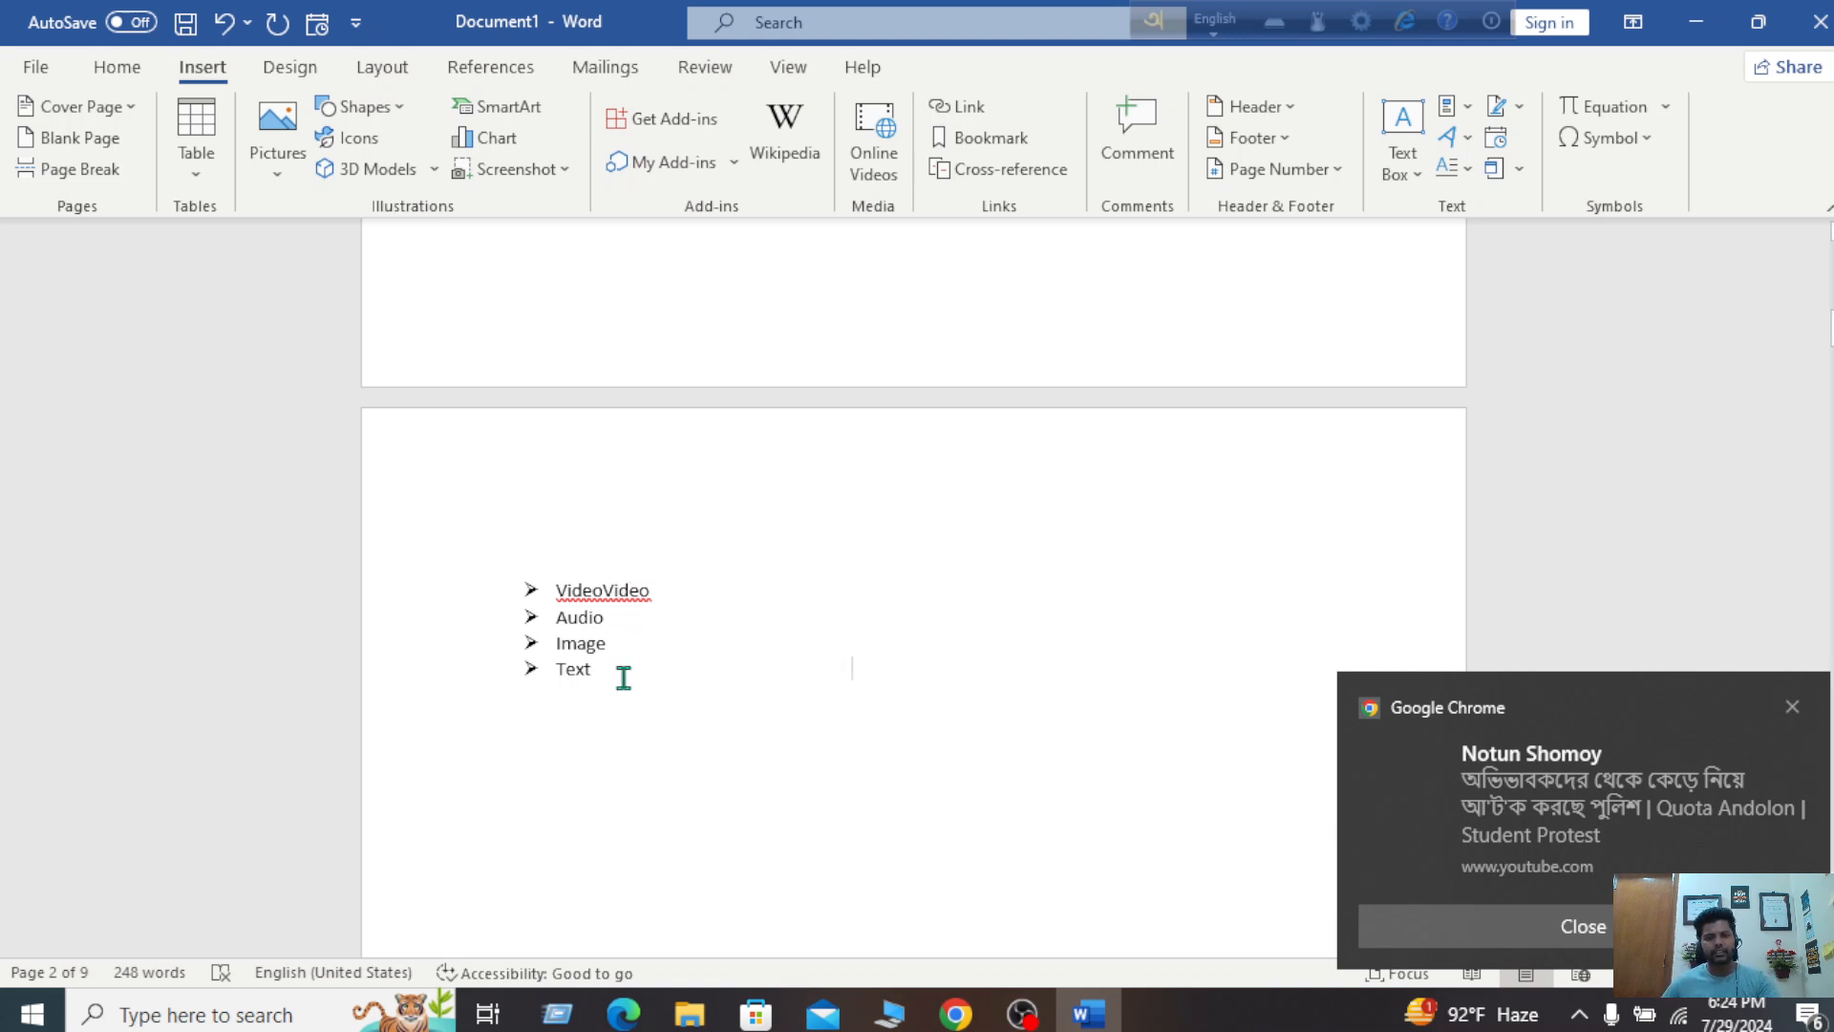
# Step: Follow the cross-reference after the Video bullet to its heading on page 1, and dismiss the Chrome notification
pyautogui.keyDown('ctrl'); pyautogui.click(627, 592); pyautogui.keyUp('ctrl')
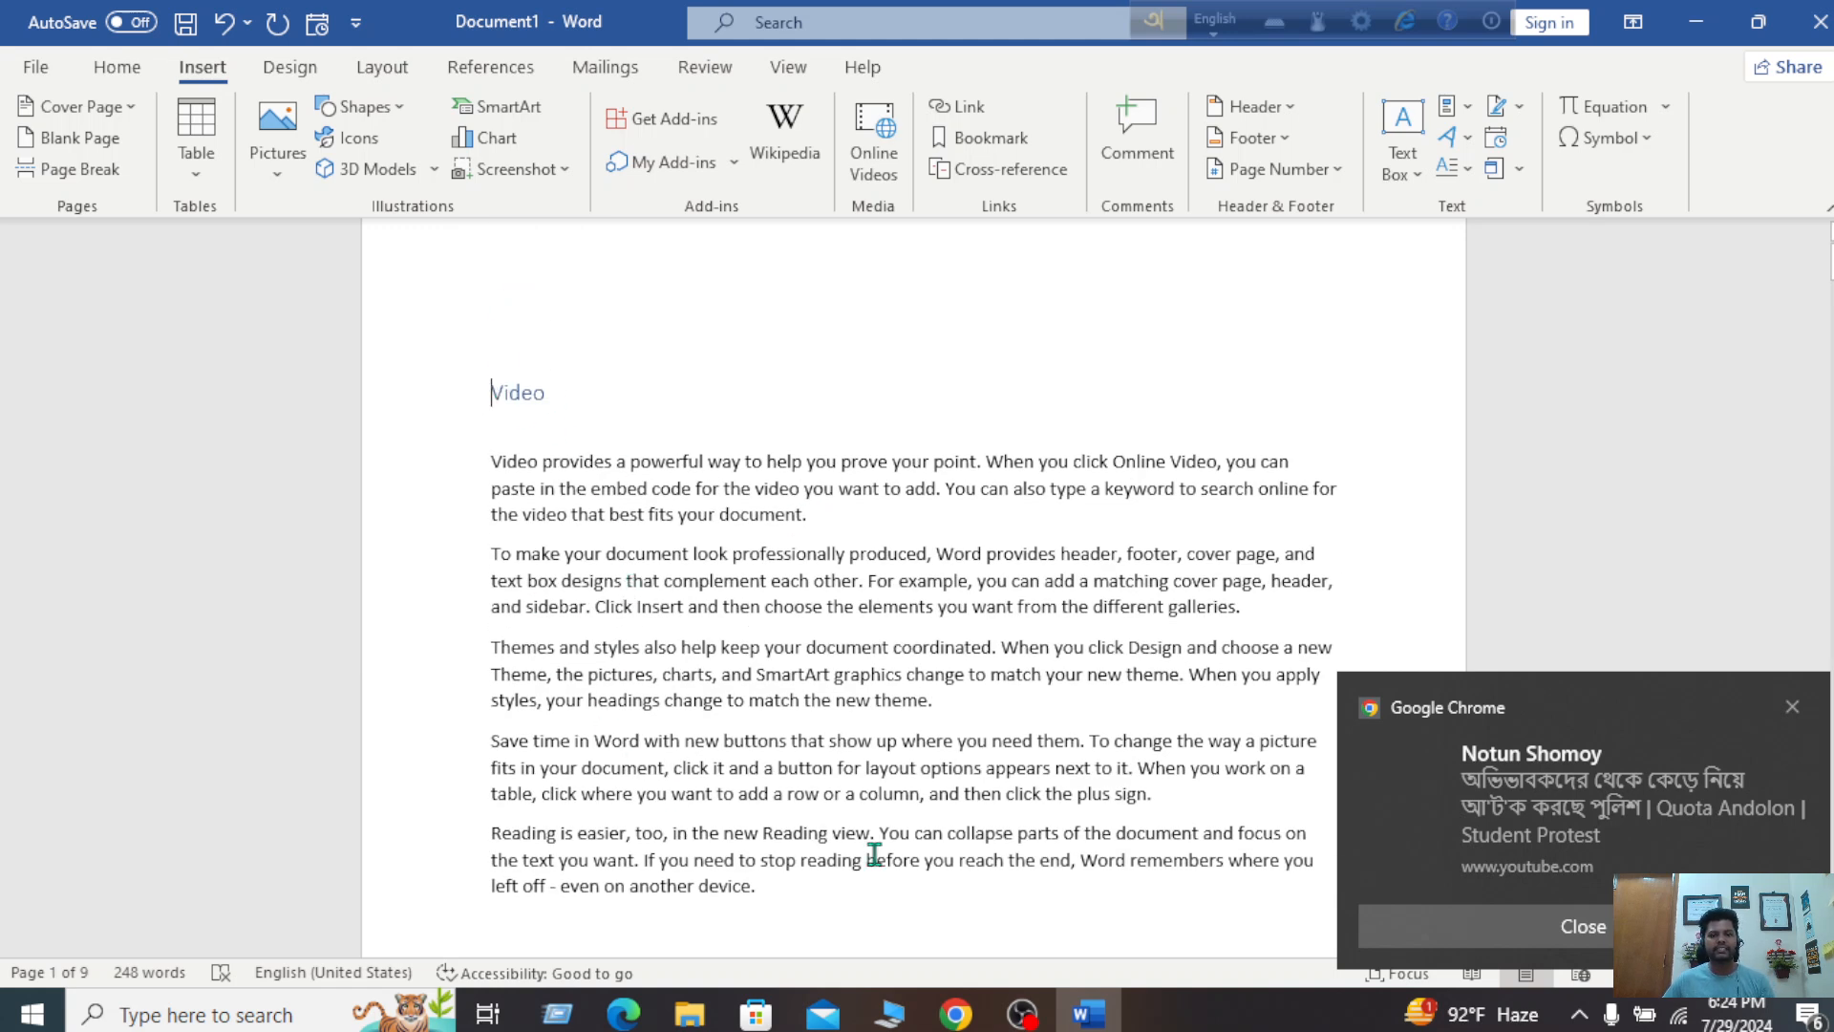
pyautogui.scroll(-4, 1062, 701)
pyautogui.scroll(3, 1061, 700)
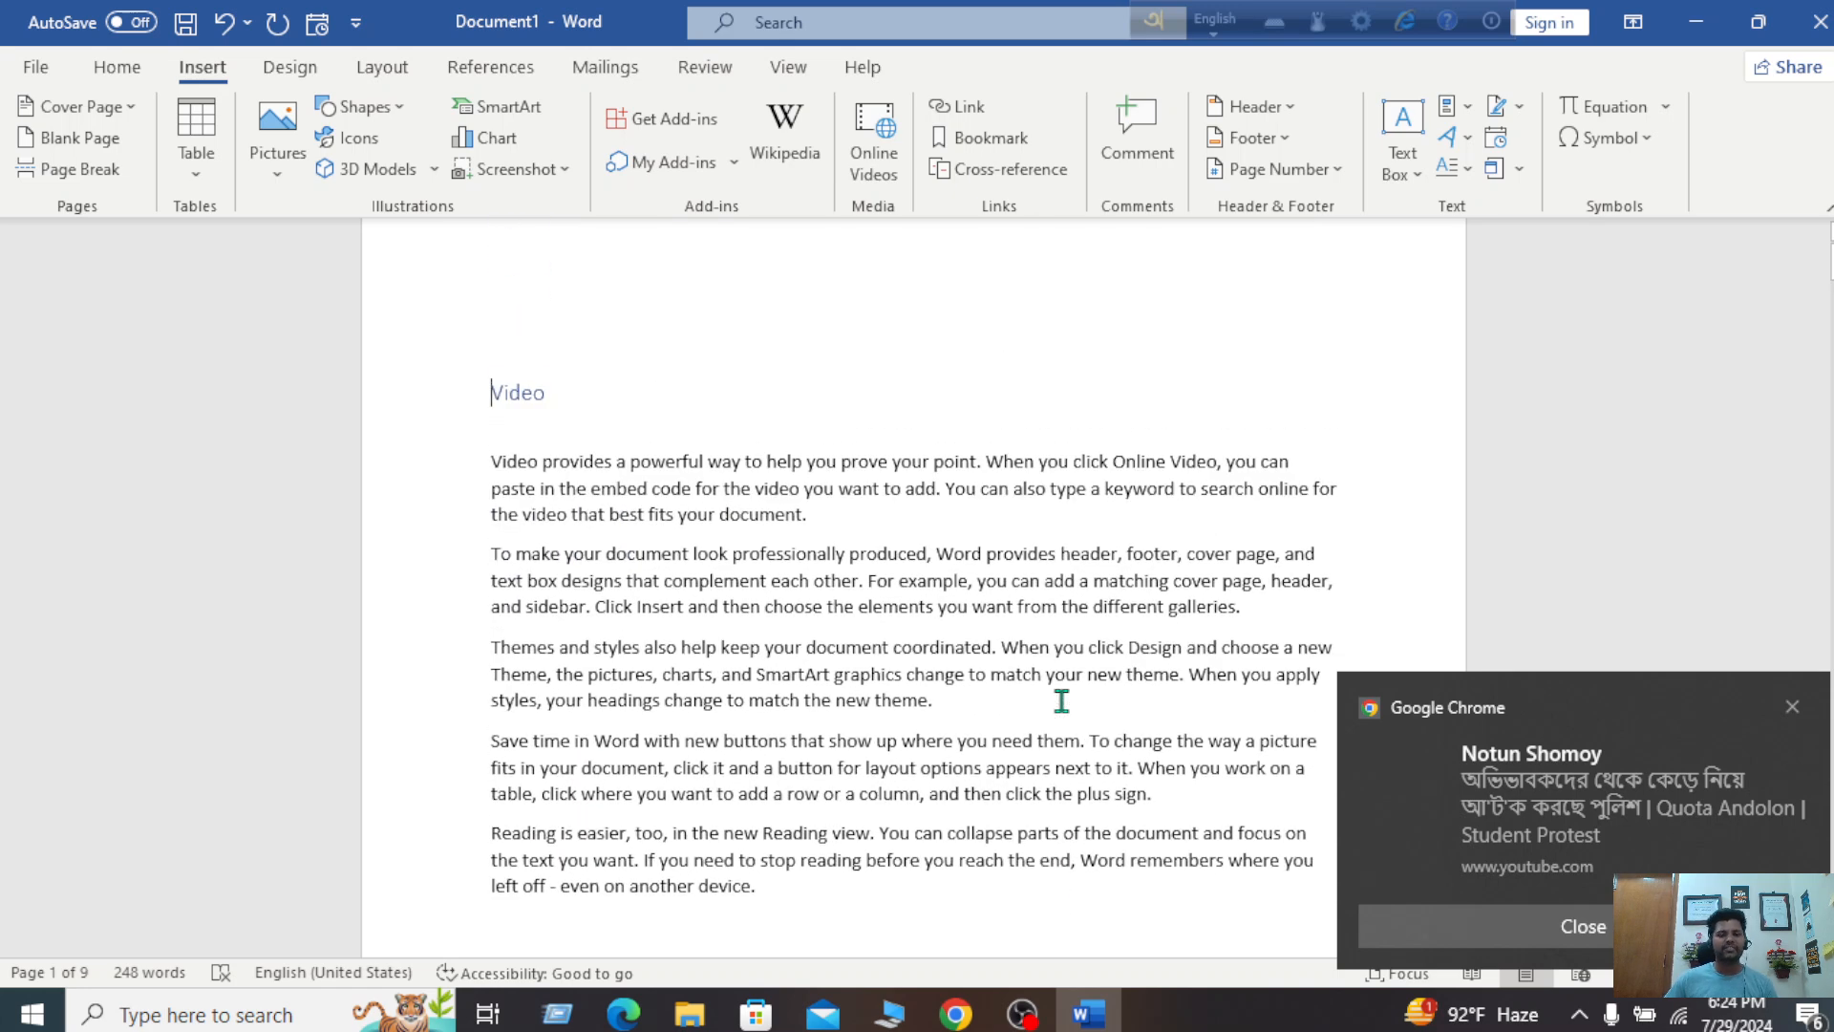
pyautogui.scroll(-3, 1061, 701)
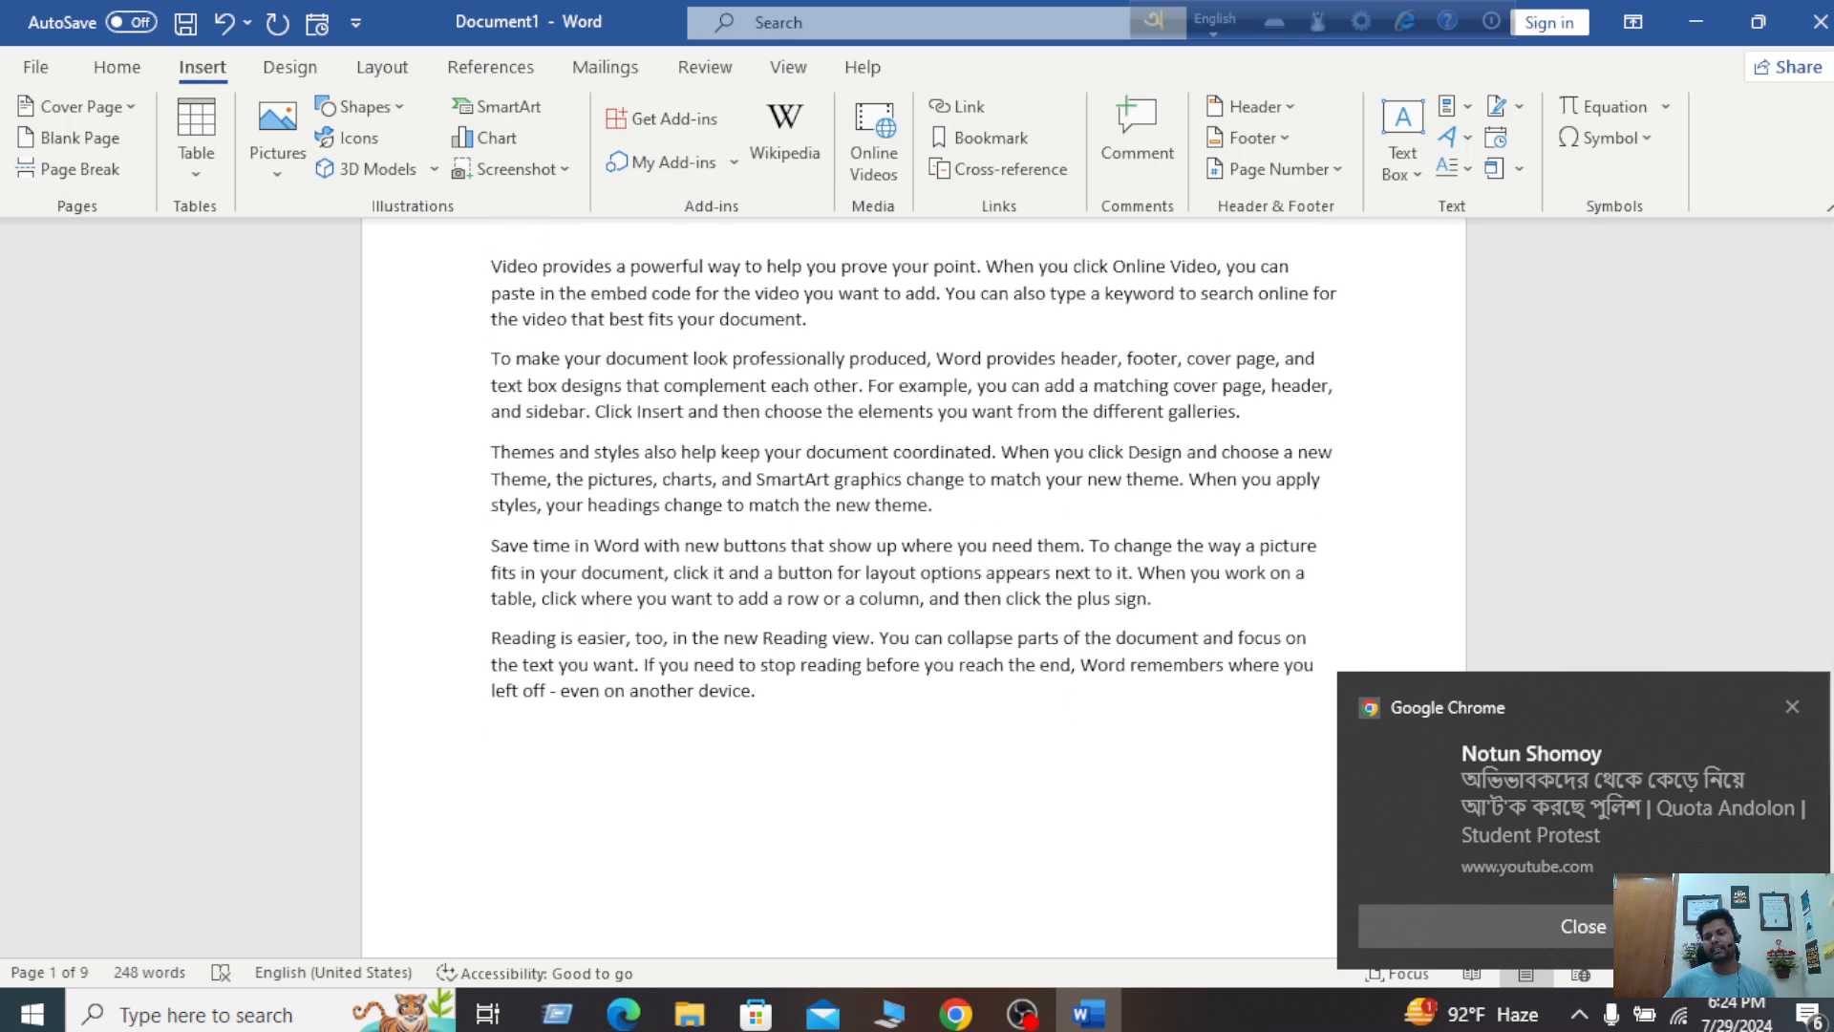
pyautogui.click(1792, 707)
pyautogui.scroll(4, 933, 592)
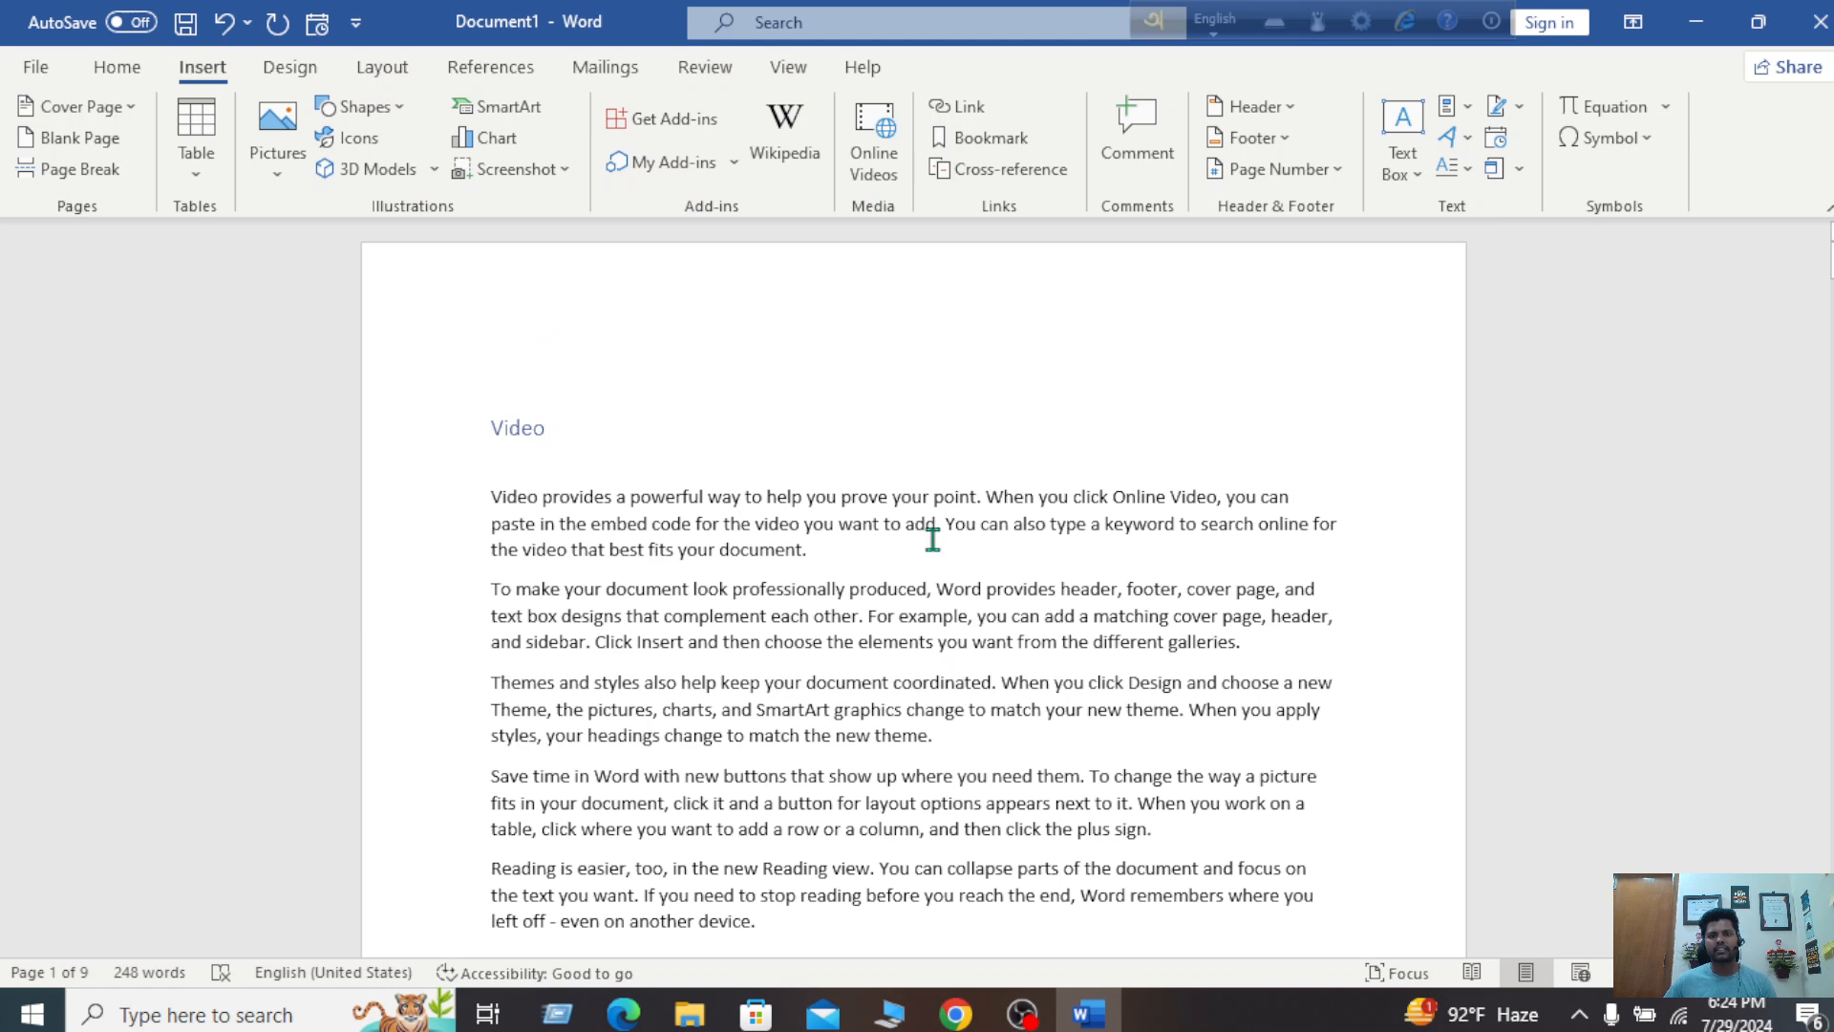
pyautogui.scroll(-12, 933, 540)
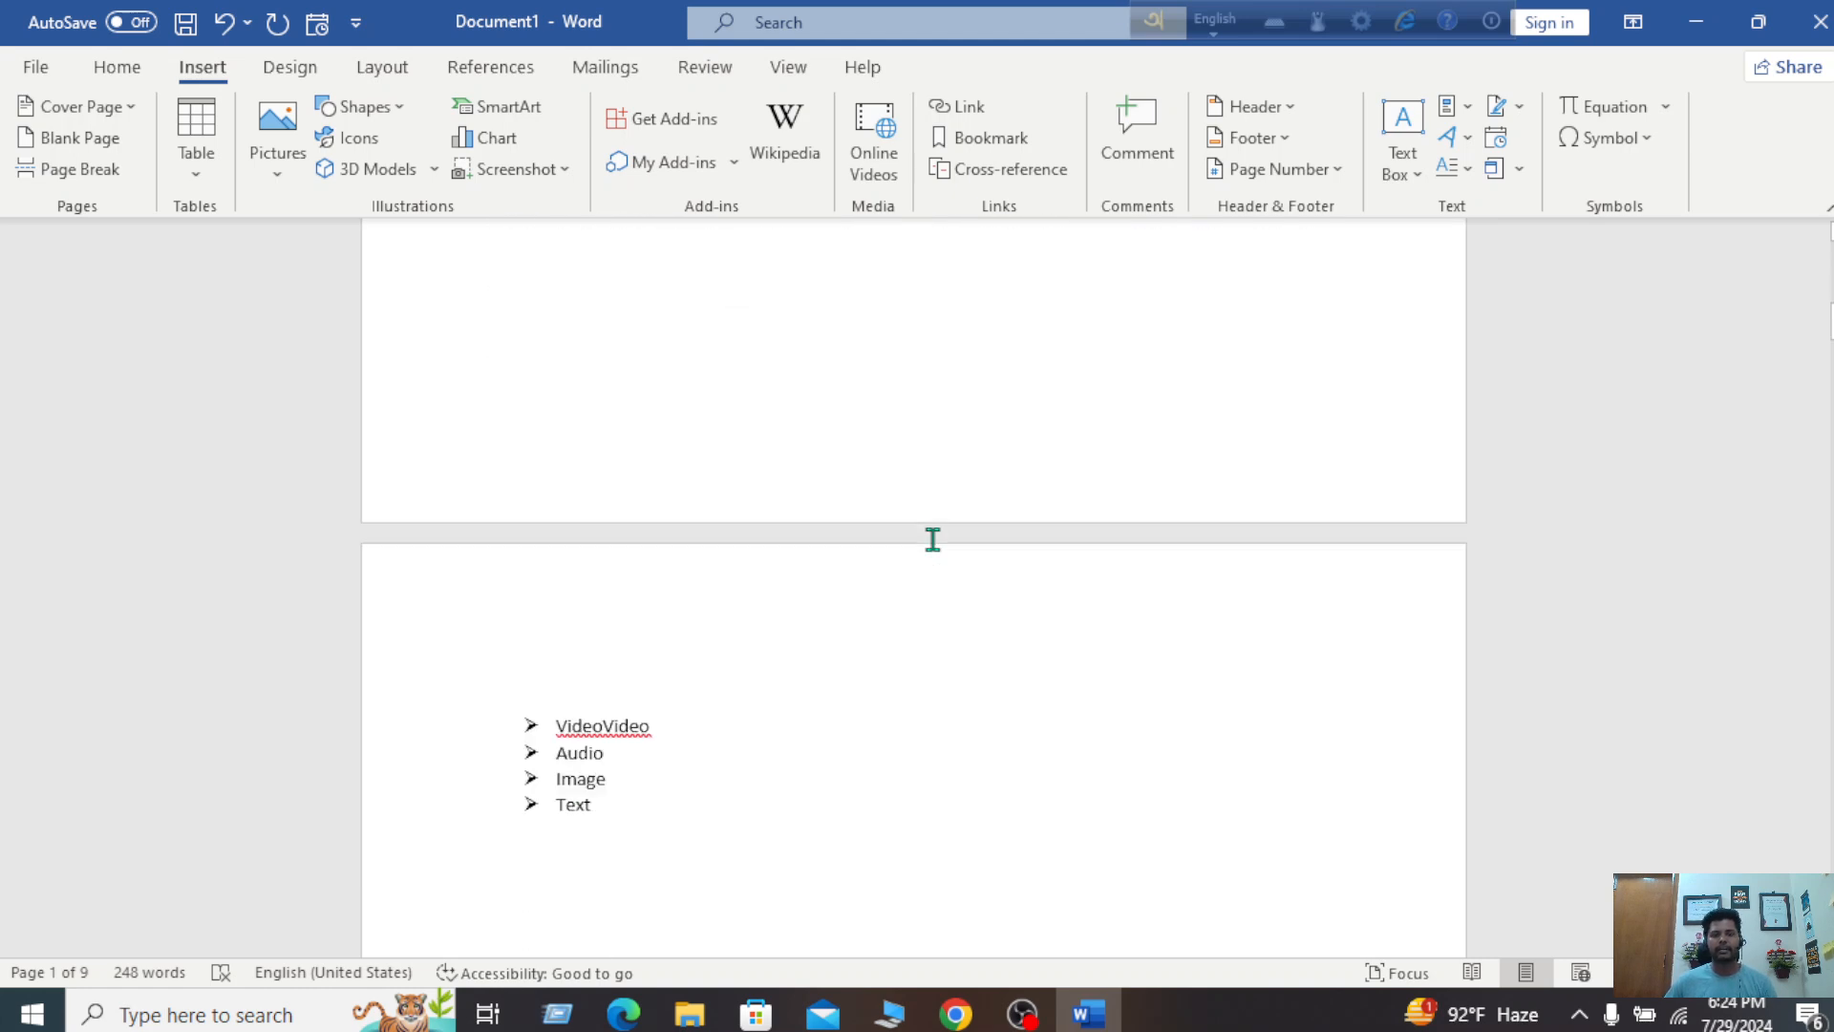
pyautogui.scroll(-3, 933, 540)
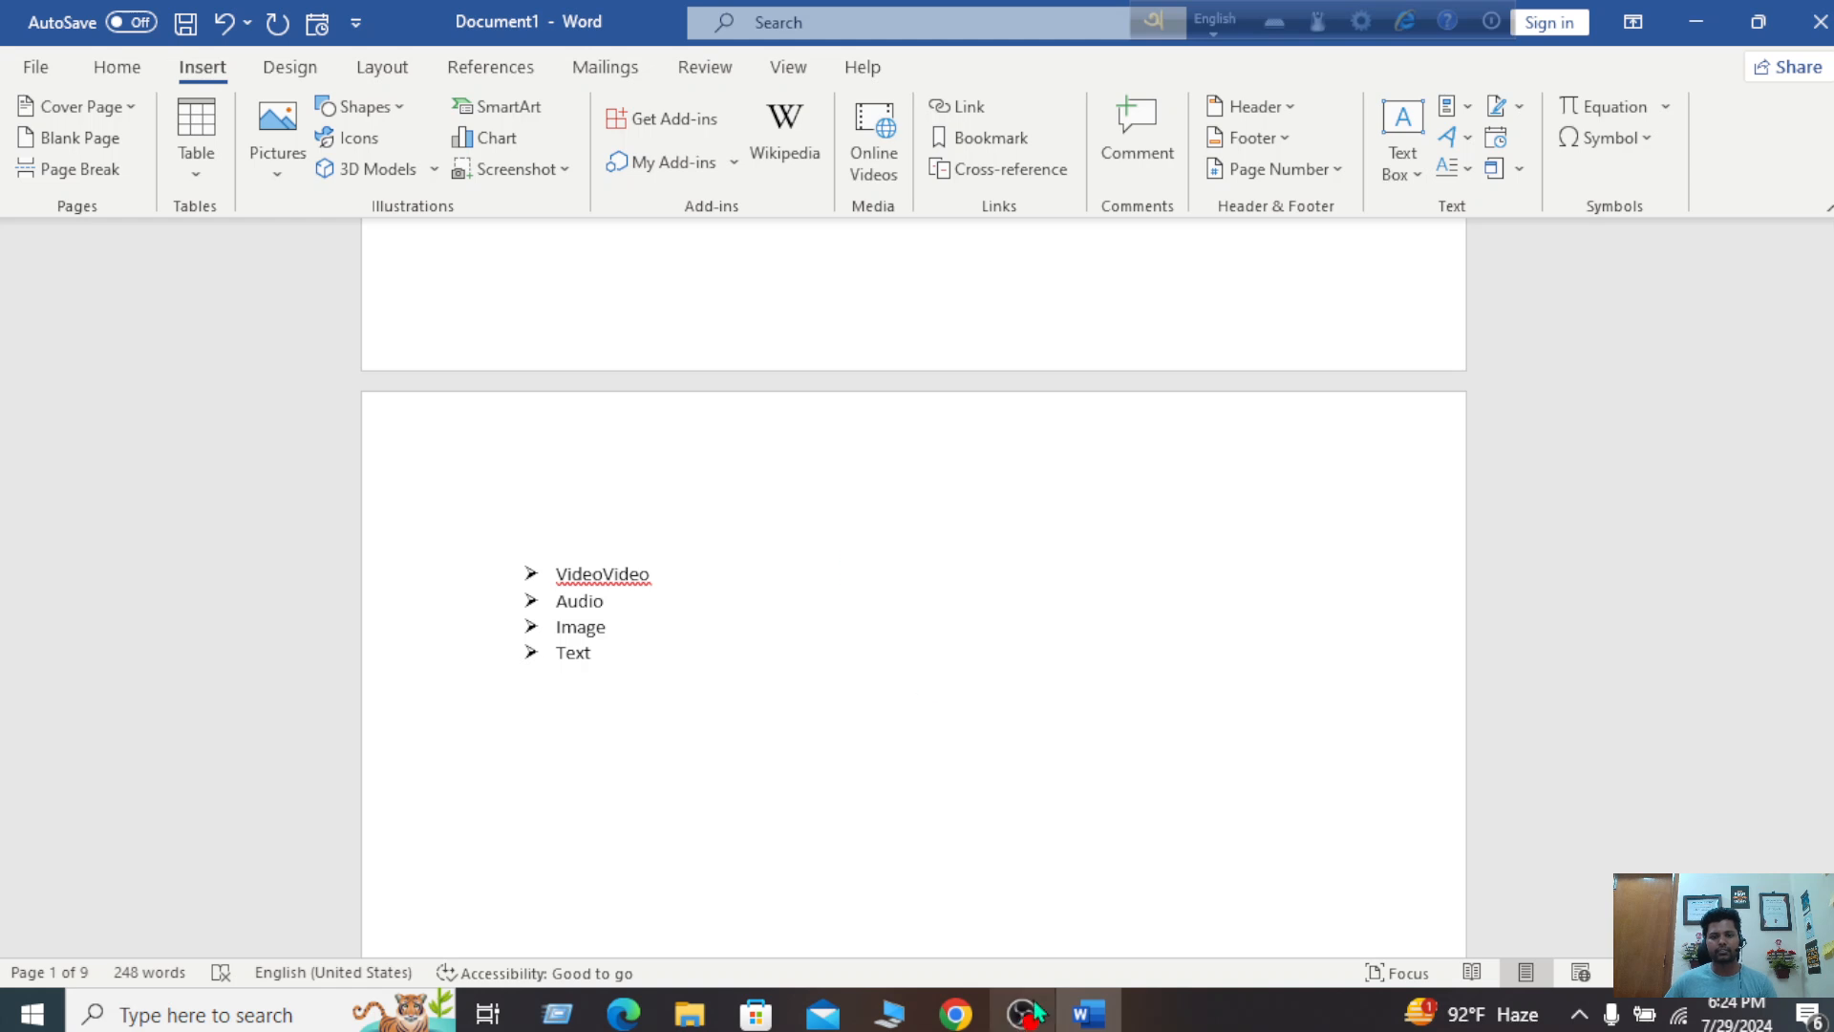
pyautogui.moveTo(1035, 1010)
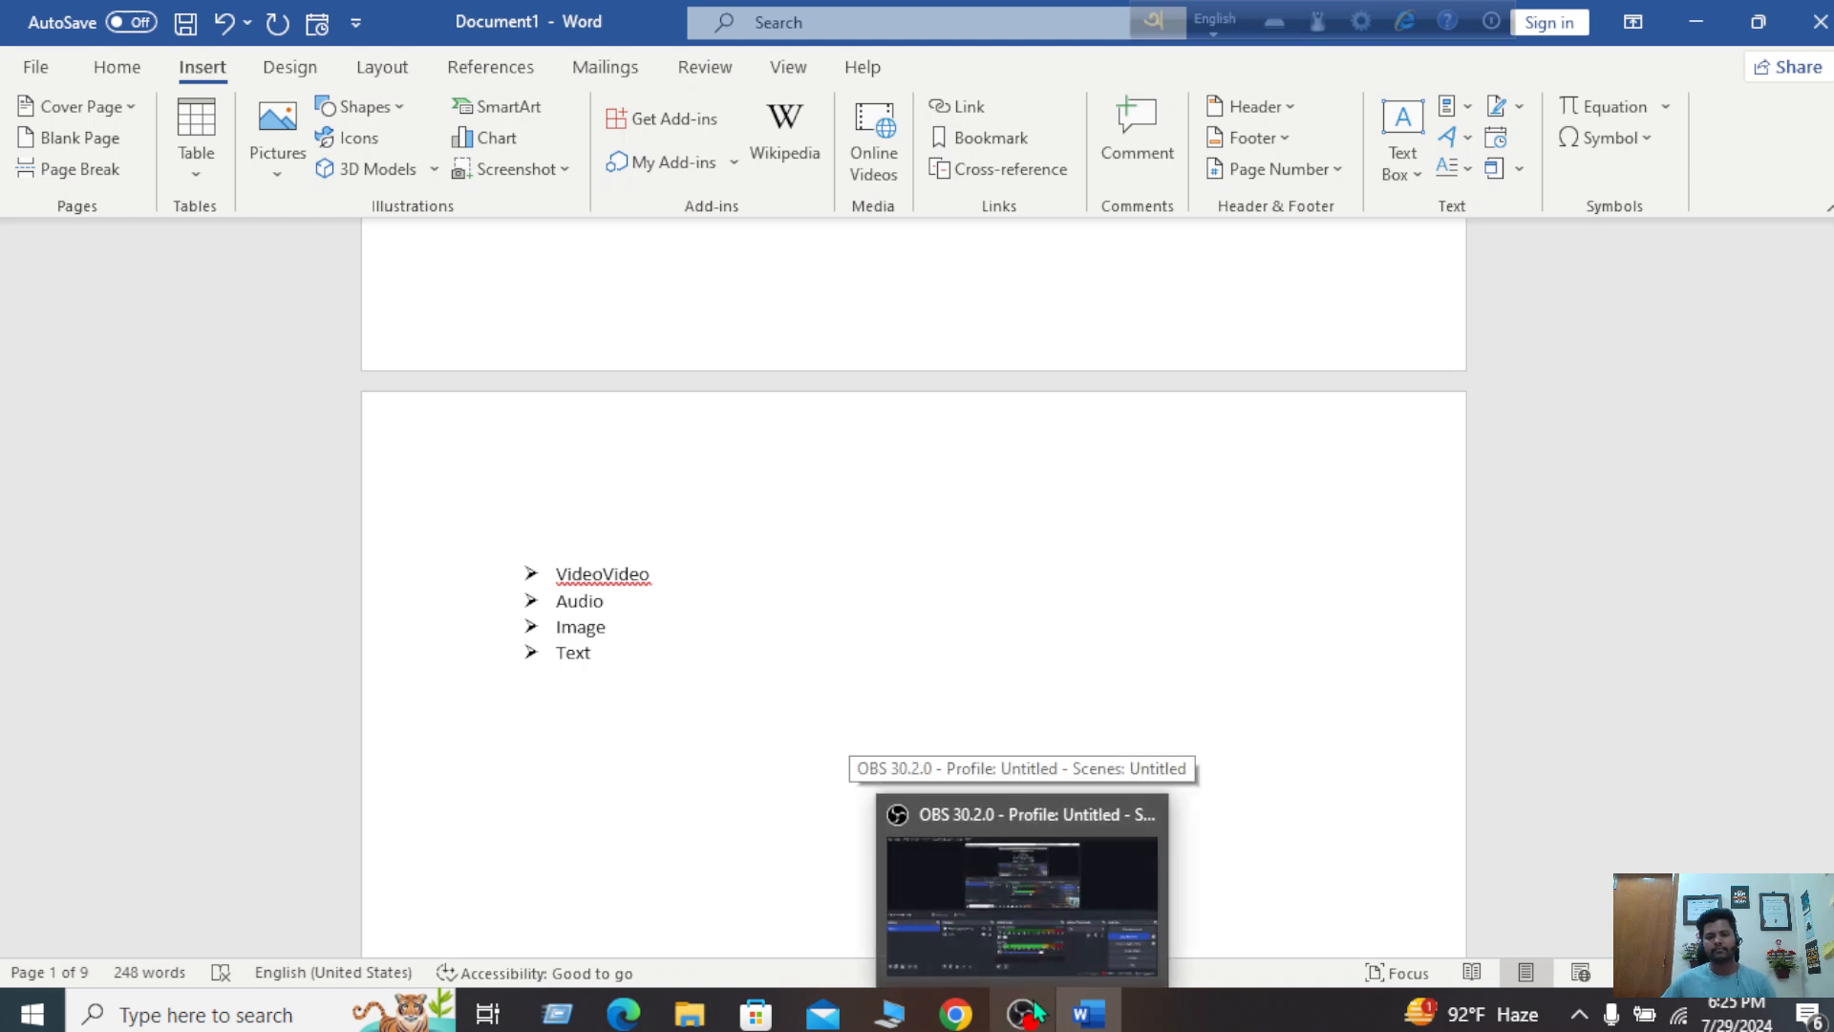